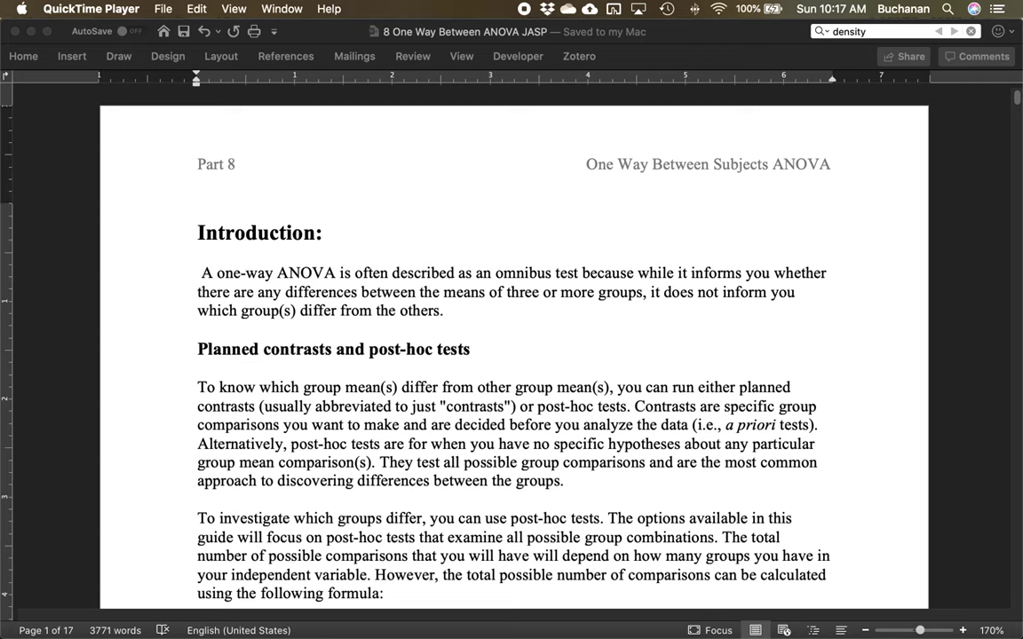
Read the guide's introduction, covering planned contrasts and post-hoc tests, effect sizes, and sample size with (un)balanced designs
scroll(386, 394, "down", 10)
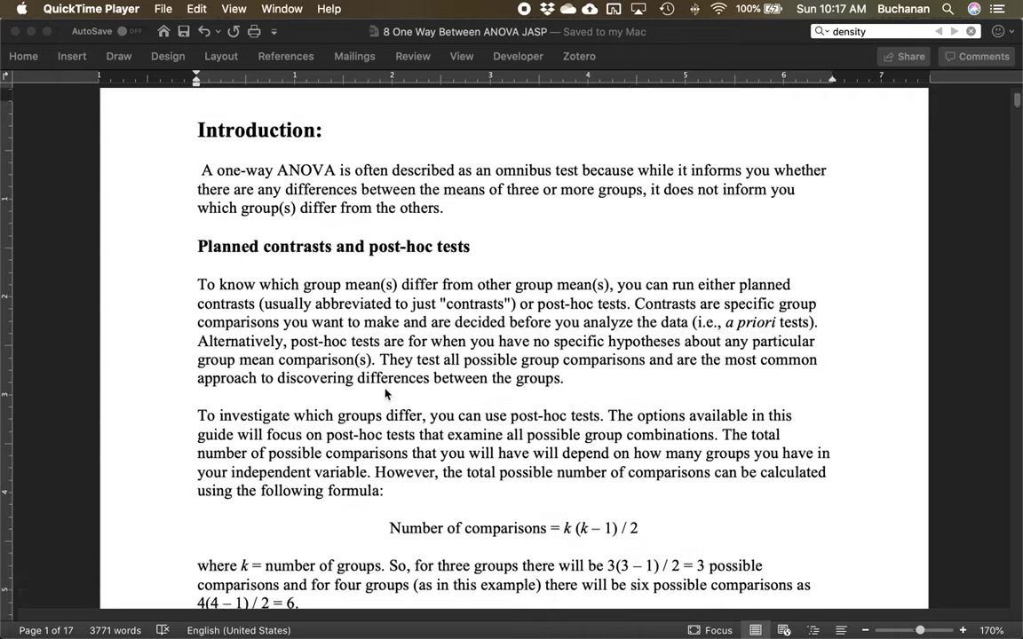
scroll(385, 394, "up", 4)
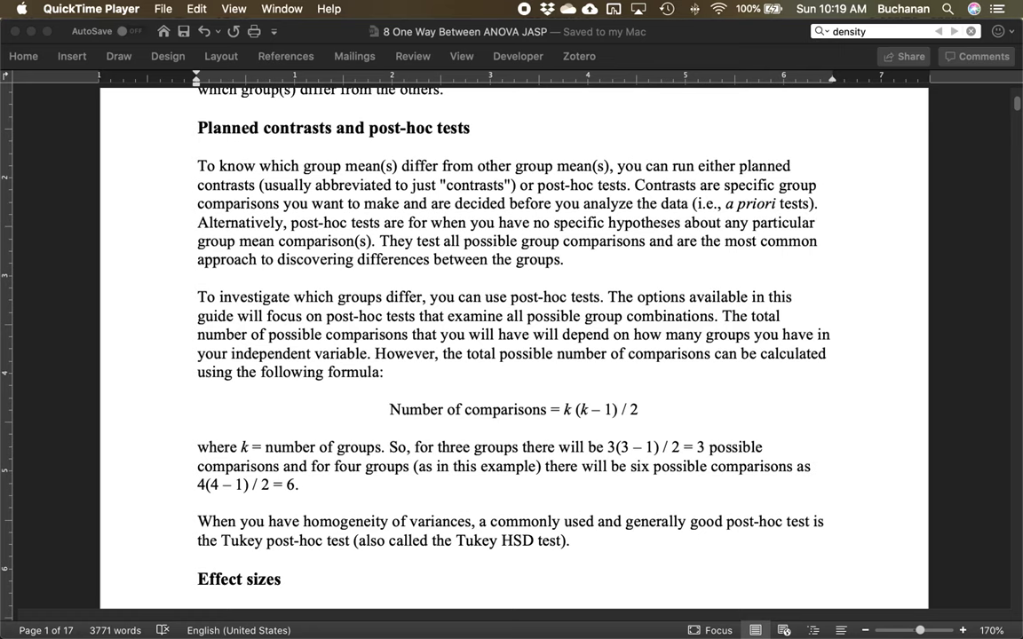
scroll(588, 478, "down", 2)
left_click(490, 482)
scroll(866, 453, "down", 5)
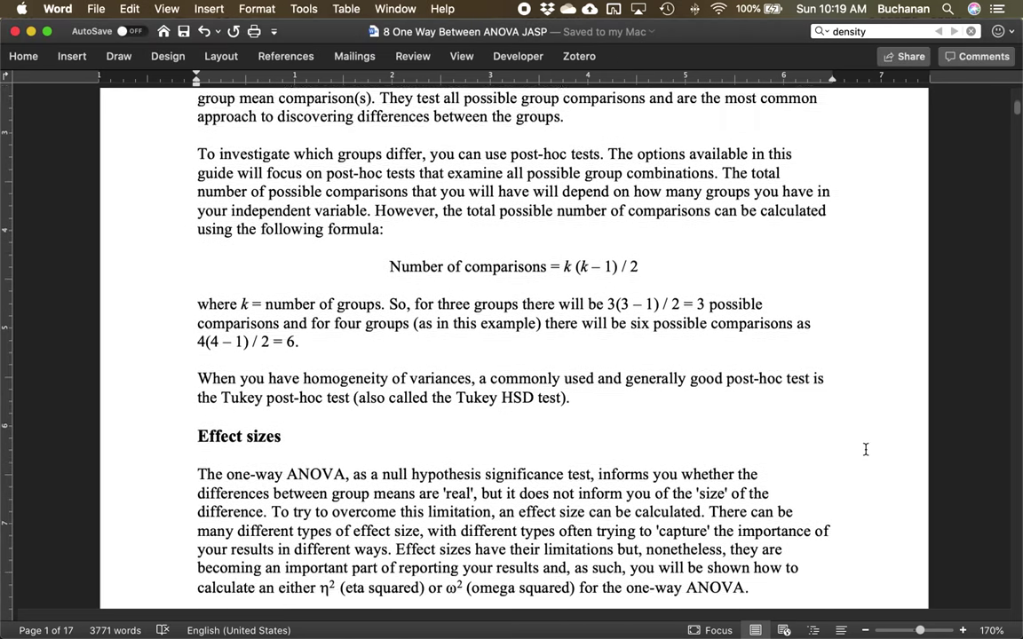
scroll(866, 449, "down", 5)
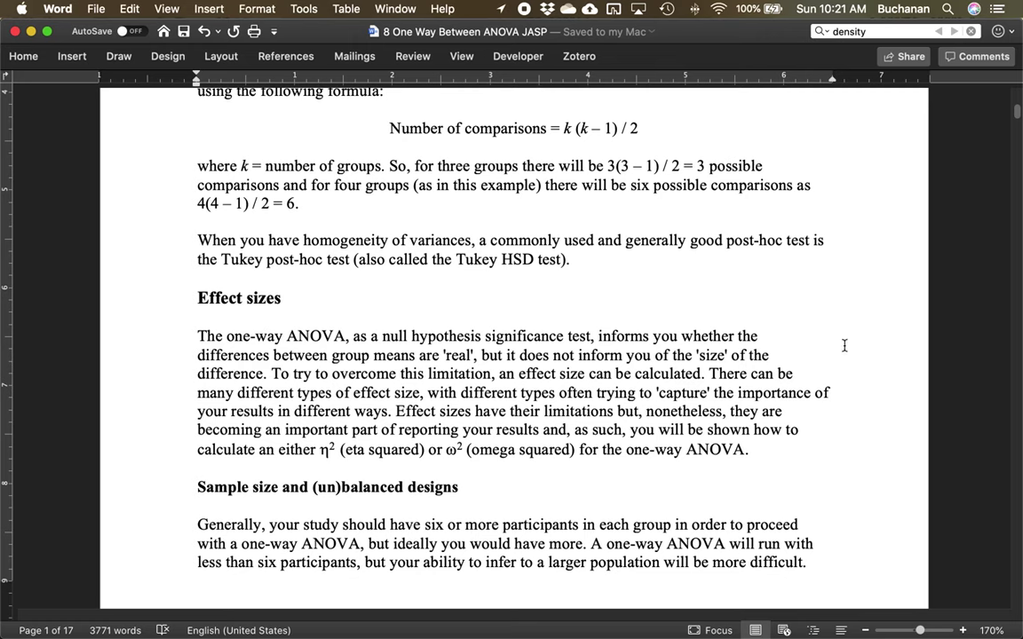
scroll(715, 293, "down", 5)
scroll(715, 295, "down", 5)
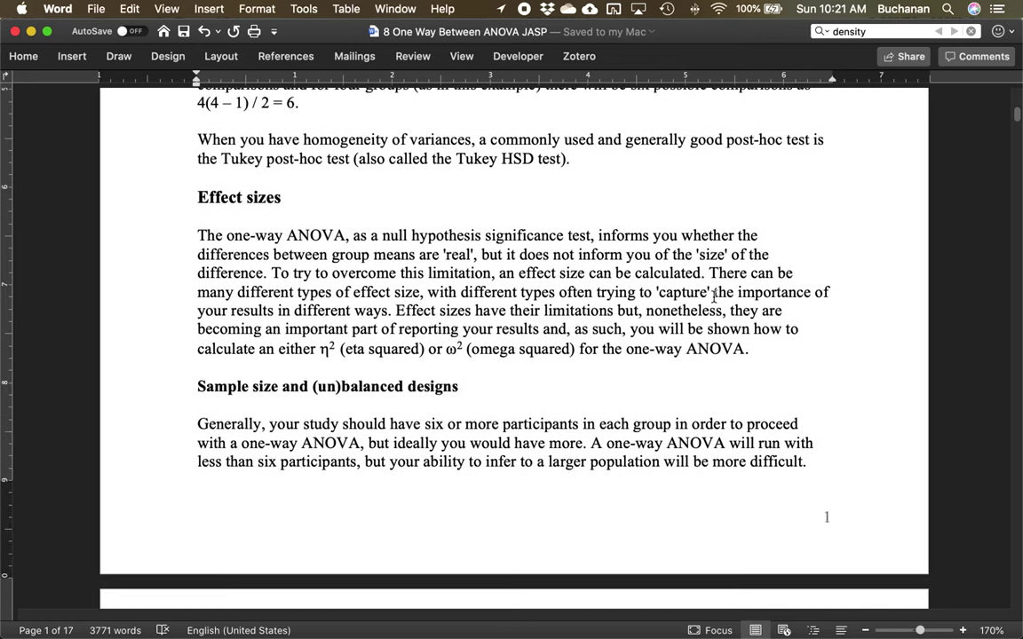
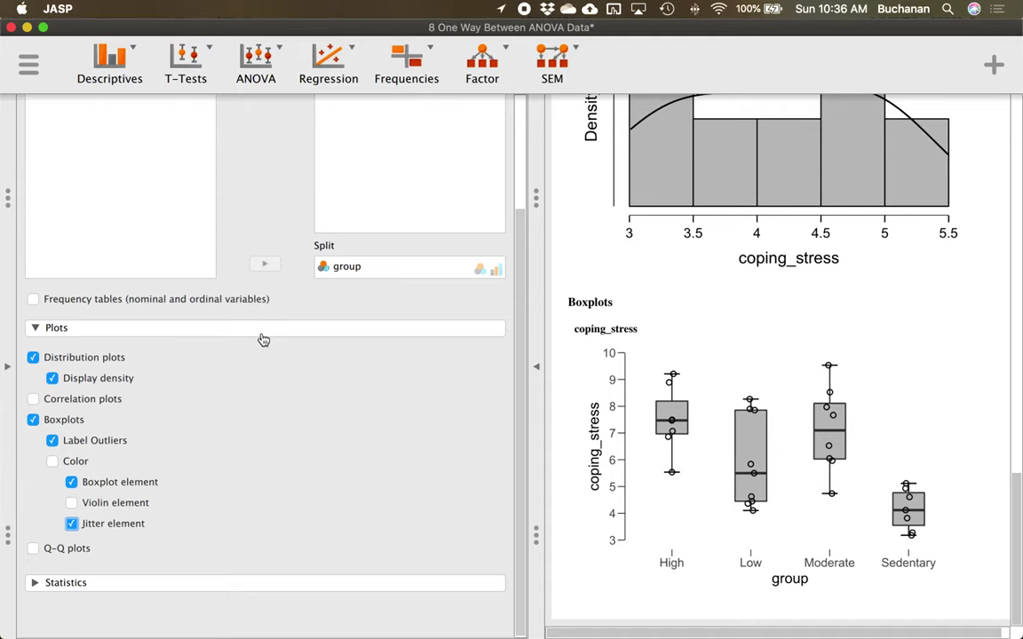
Add the Shapiro-Wilk test to the descriptive statistics of coping_stress and view the Descriptive Statistics results table
left_click(84, 584)
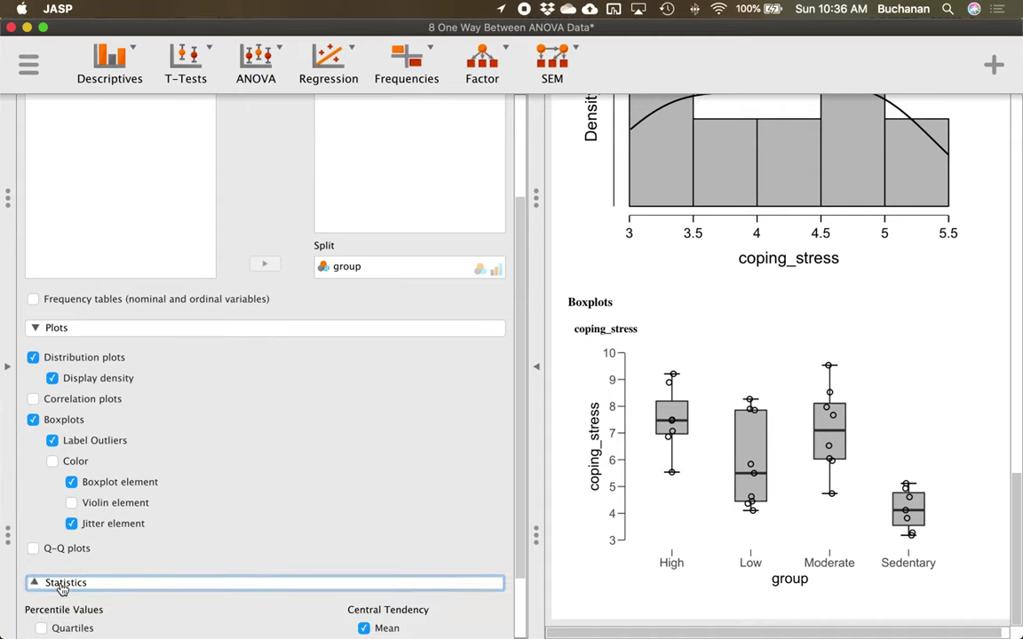
scroll(229, 456, "down", 5)
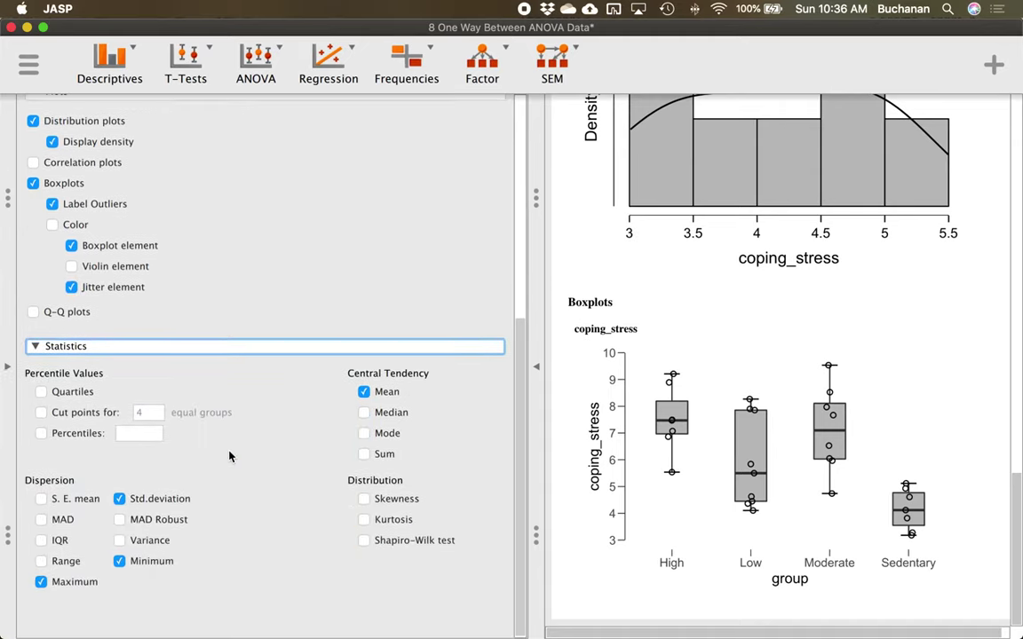
left_click(416, 541)
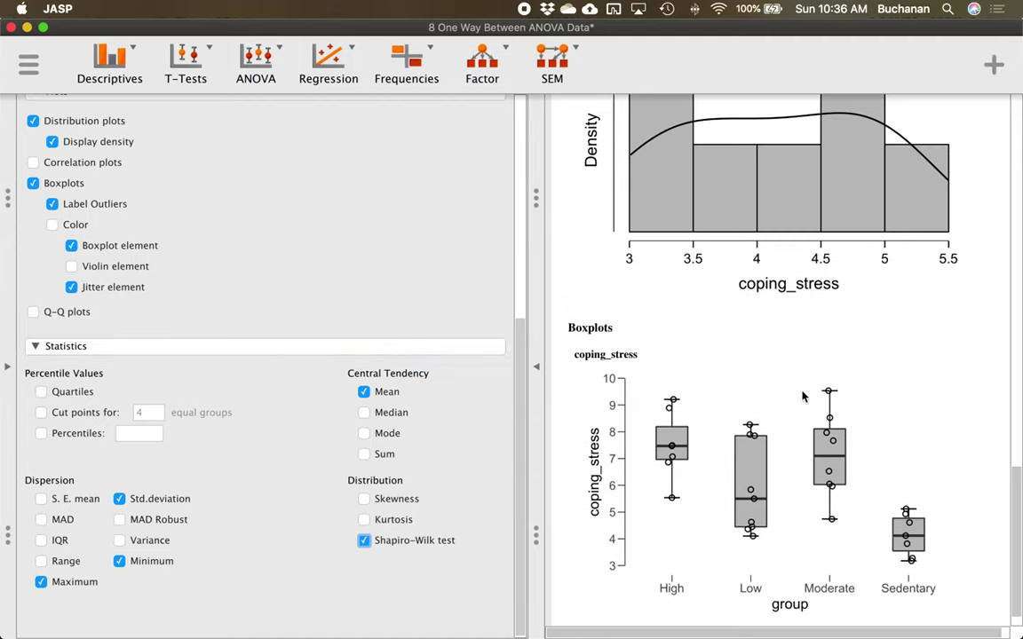
scroll(741, 355, "up", 15)
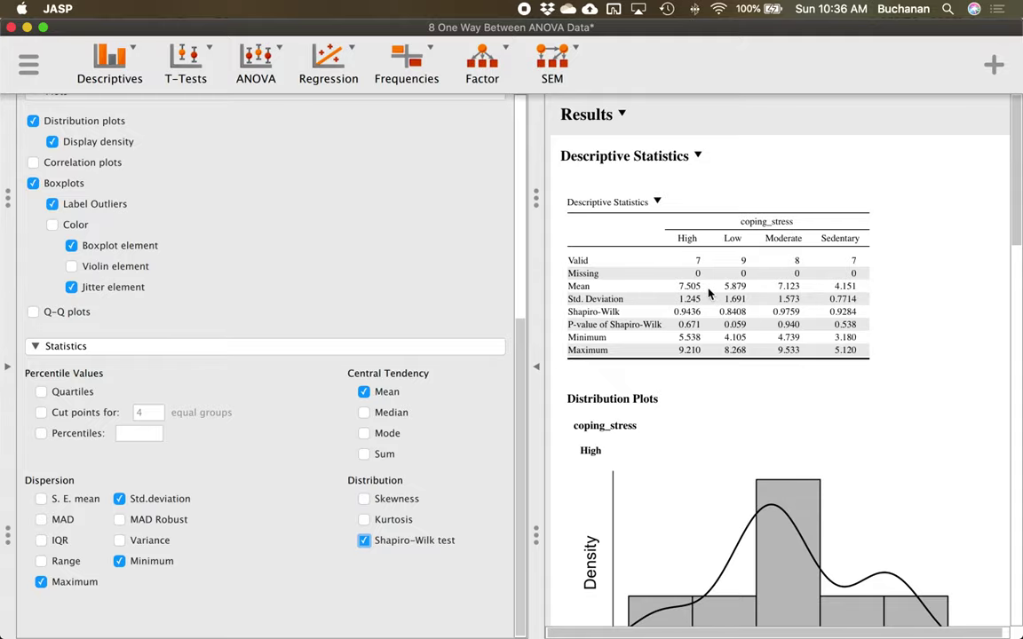
Switch to the Word guide and examine the Shapiro-Wilk rows of the Descriptive Statistics table and the sample normality report sentence
key("ctrl+Up")
left_click(189, 276)
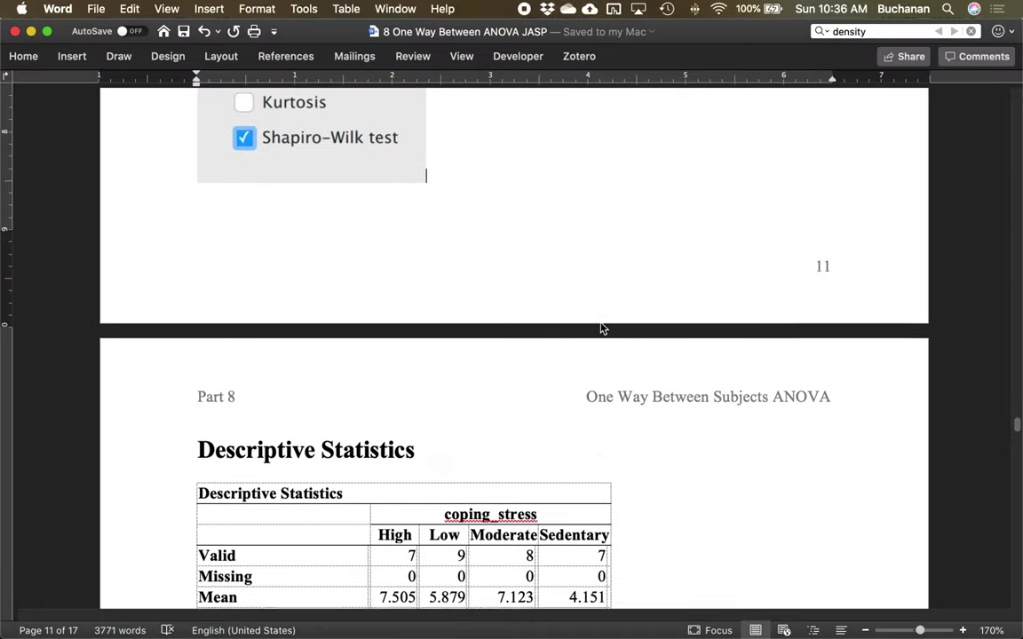
scroll(600, 329, "down", 8)
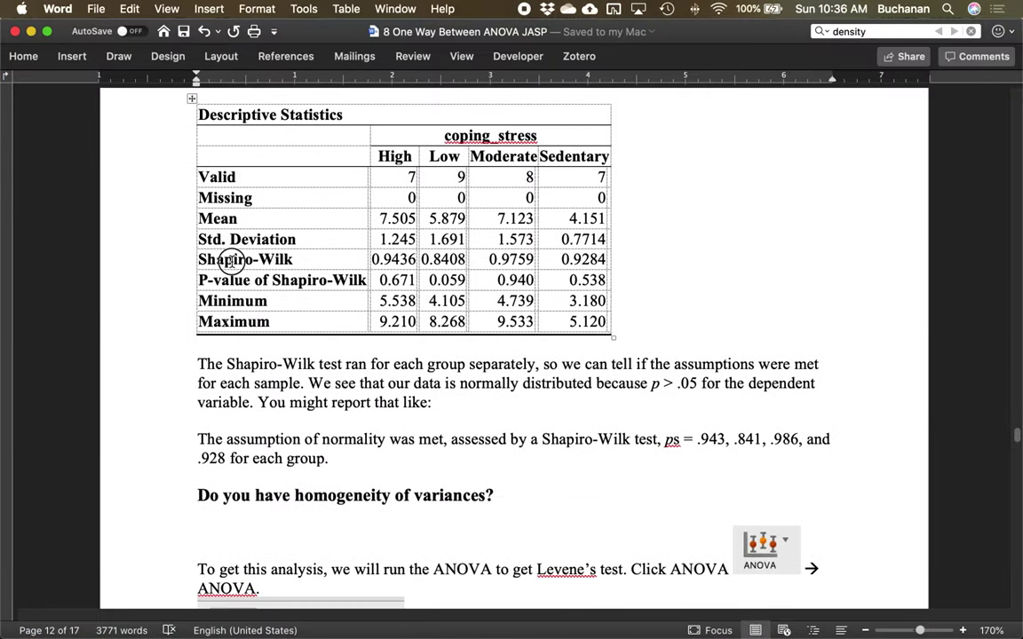
left_click_drag(237, 259, 525, 283)
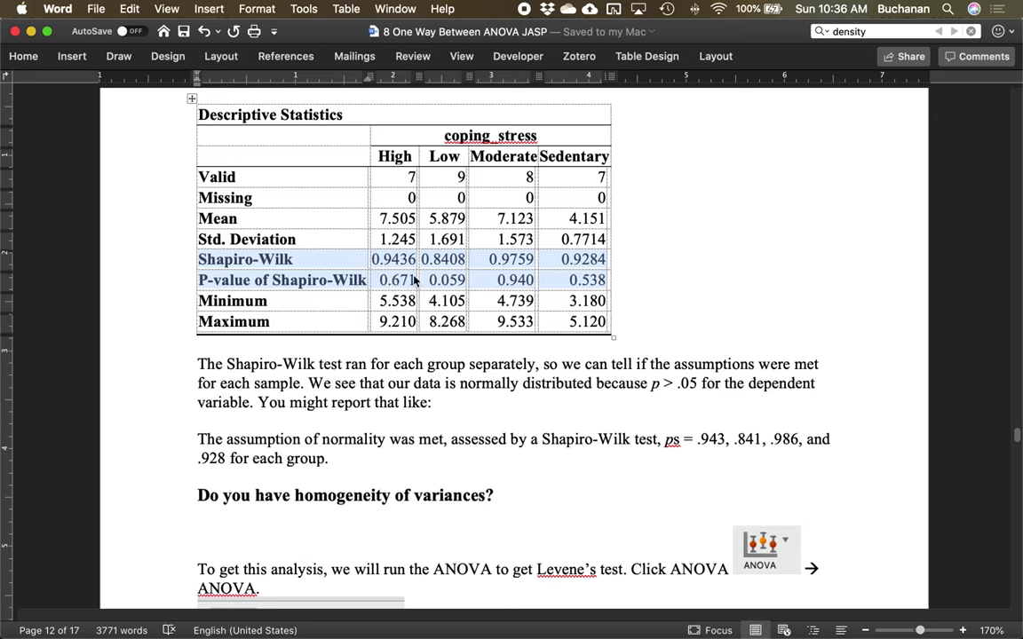
left_click(700, 443)
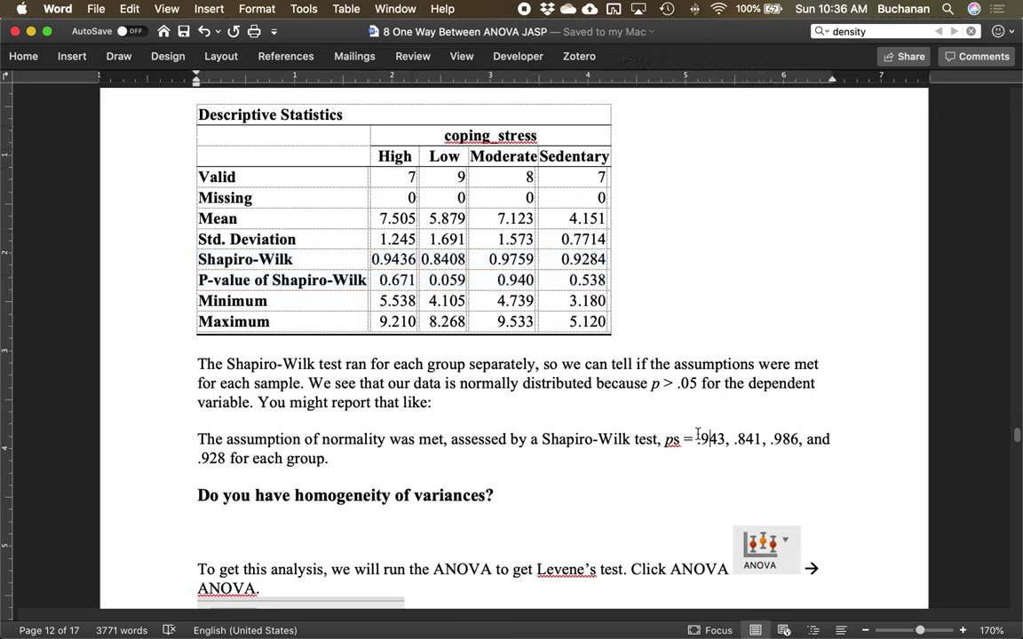
left_click_drag(661, 439, 331, 460)
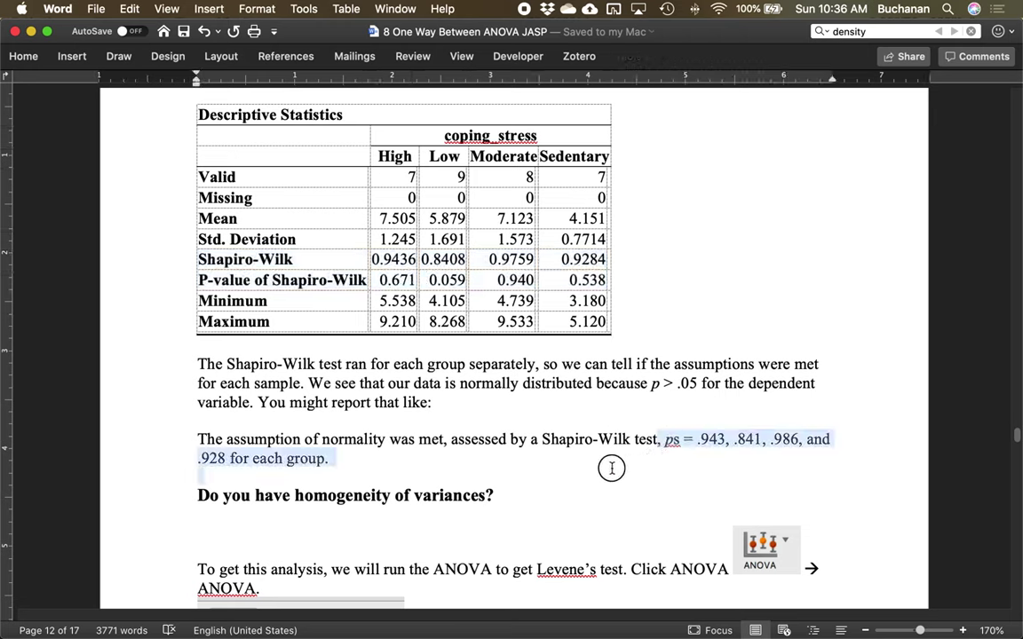
Highlight the "P-value of Shapiro-Wilk" row of the Descriptive Statistics table in yellow
left_click(186, 281)
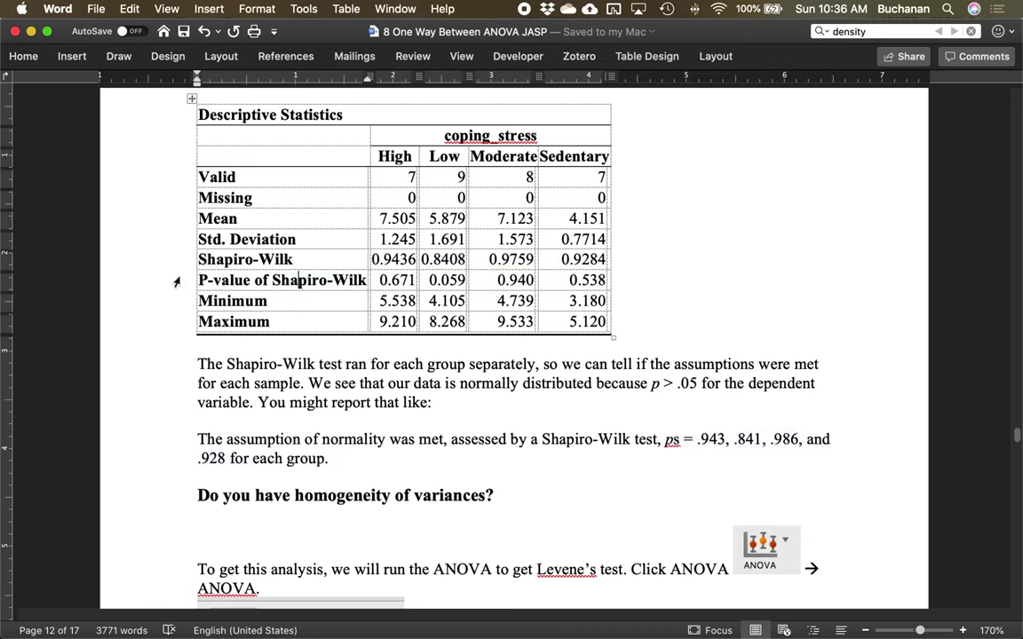
left_click_drag(187, 281, 570, 288)
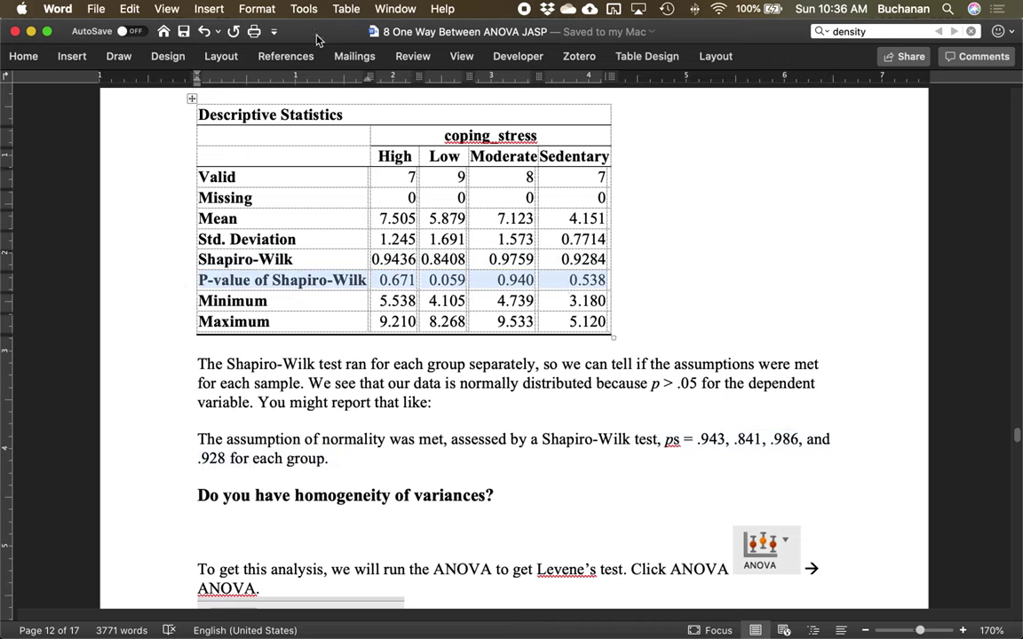
left_click(156, 55)
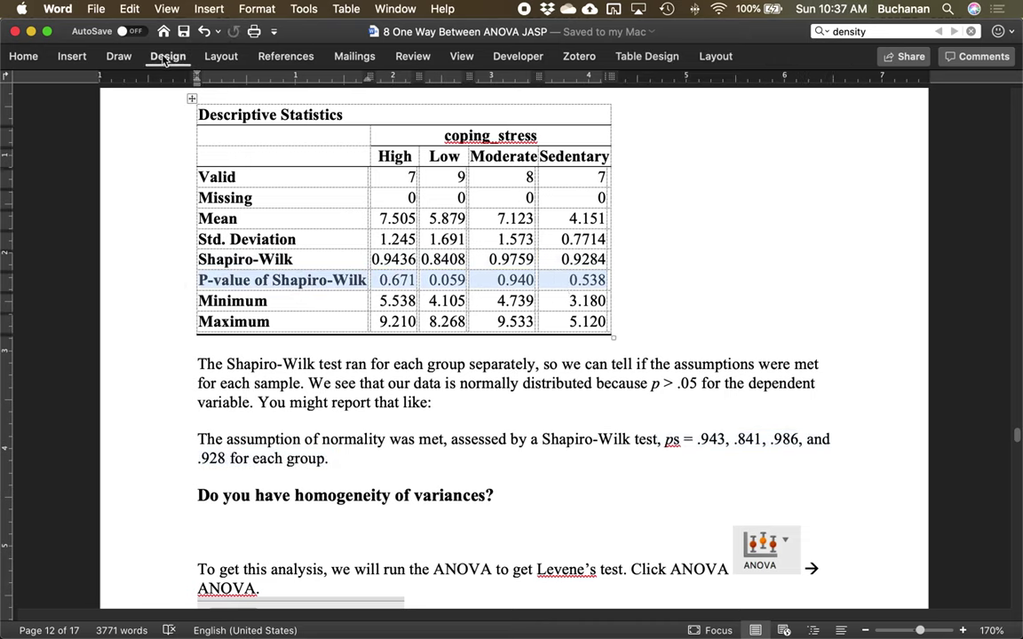
left_click(62, 57)
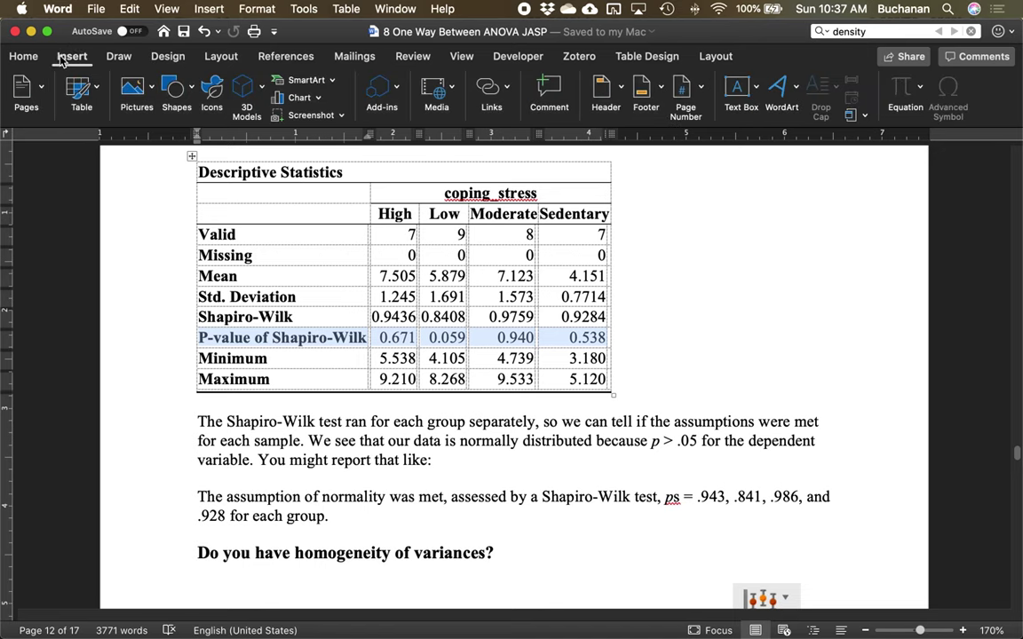
left_click(25, 56)
left_click(268, 111)
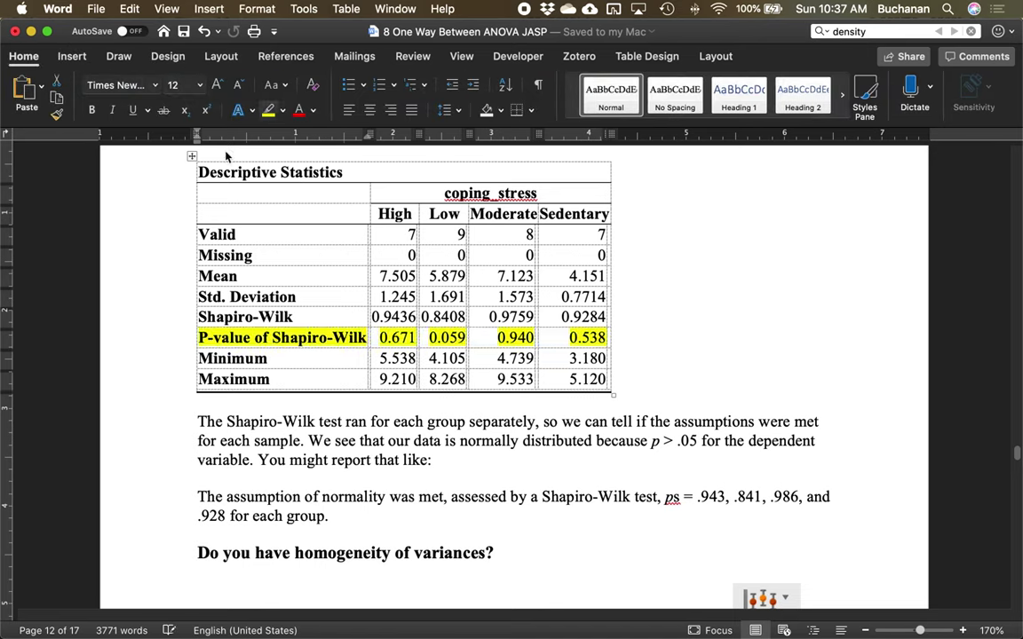
Highlight "ps = .943, .841, .986, and .928 for each group." in the normality report sentence in yellow
left_click(326, 346)
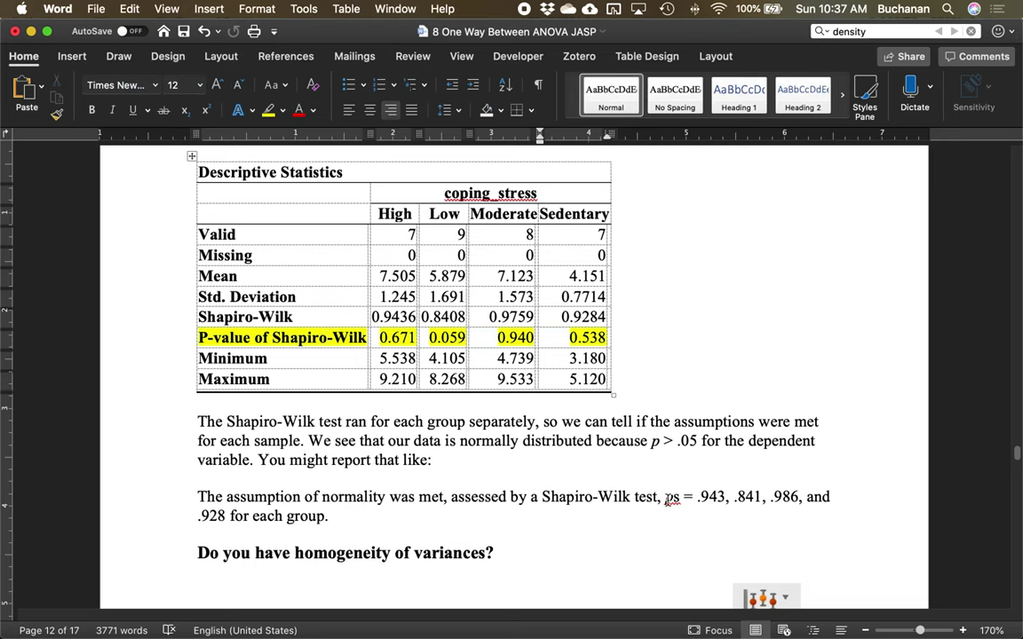
left_click_drag(666, 497, 639, 522)
left_click(268, 110)
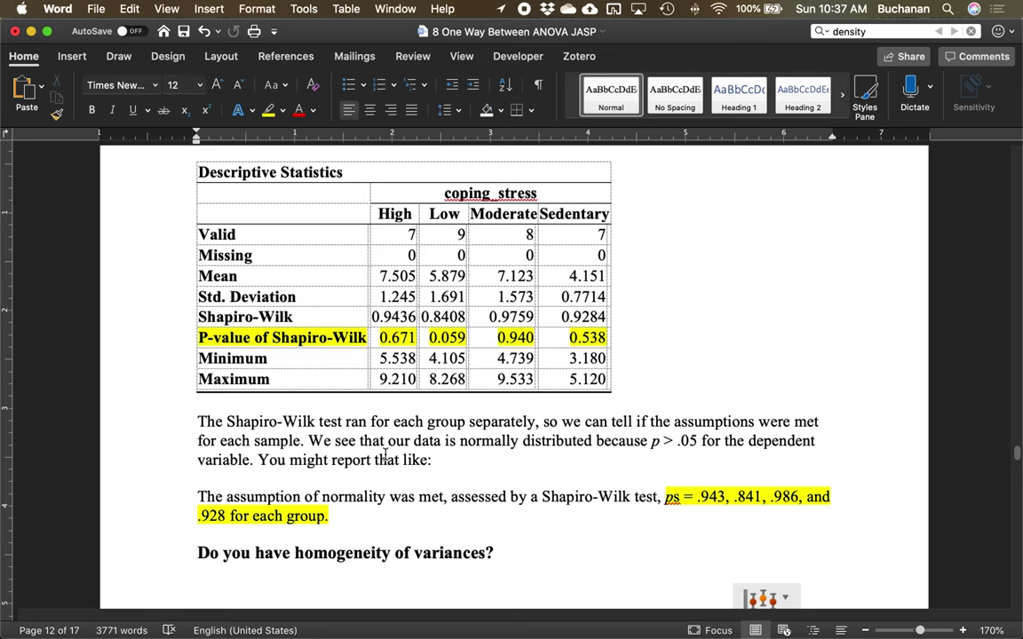
Check the guide's homogeneity of variances instructions, switch to JASP and start a classical ANOVA analysis
scroll(411, 444, "down", 2)
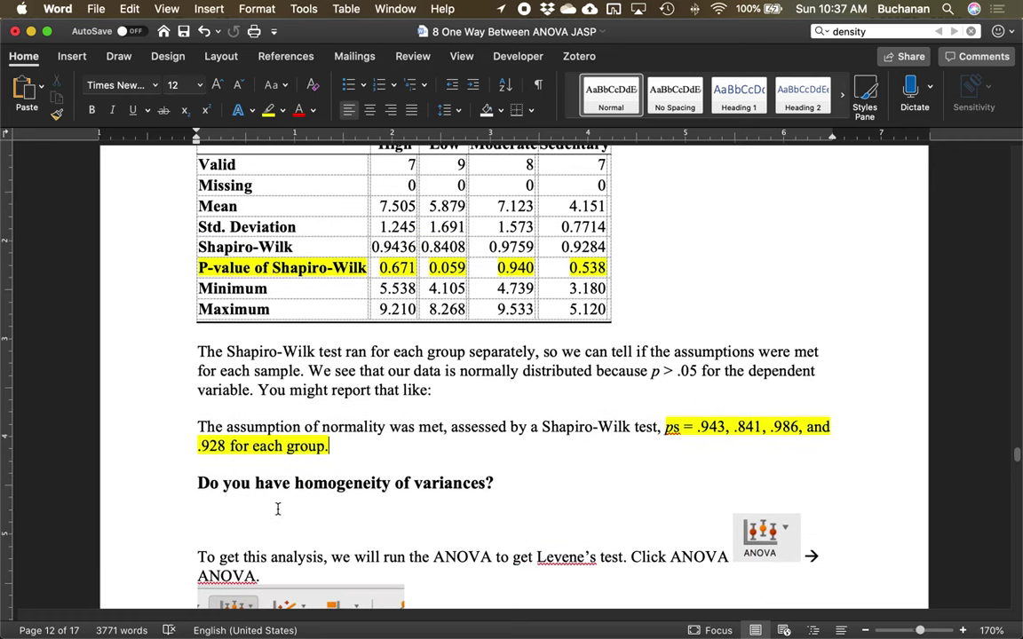
scroll(277, 509, "down", 7)
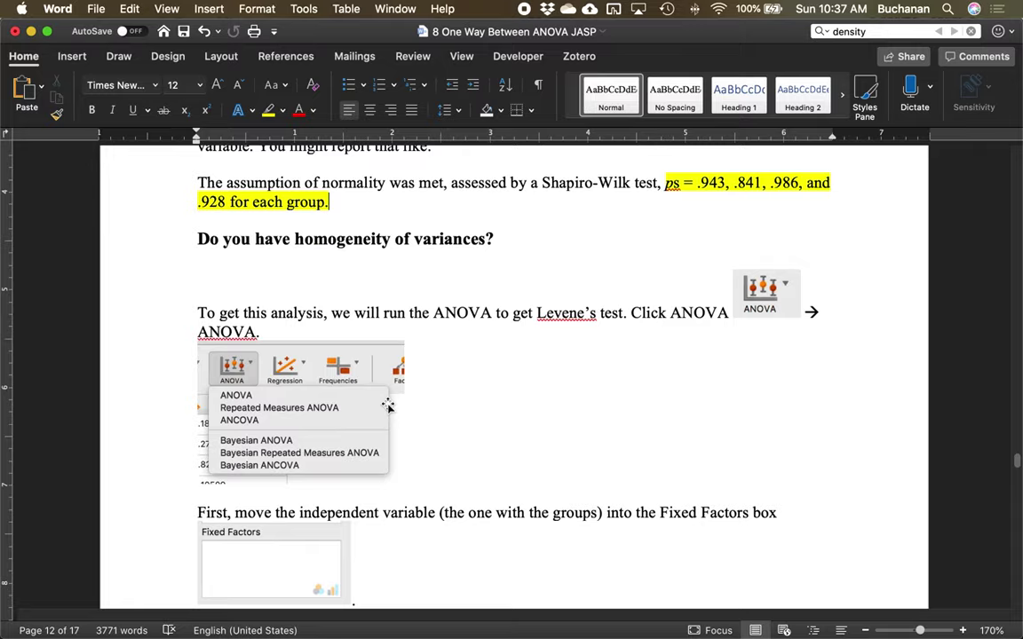
scroll(388, 400, "down", 2)
key("ctrl+Up")
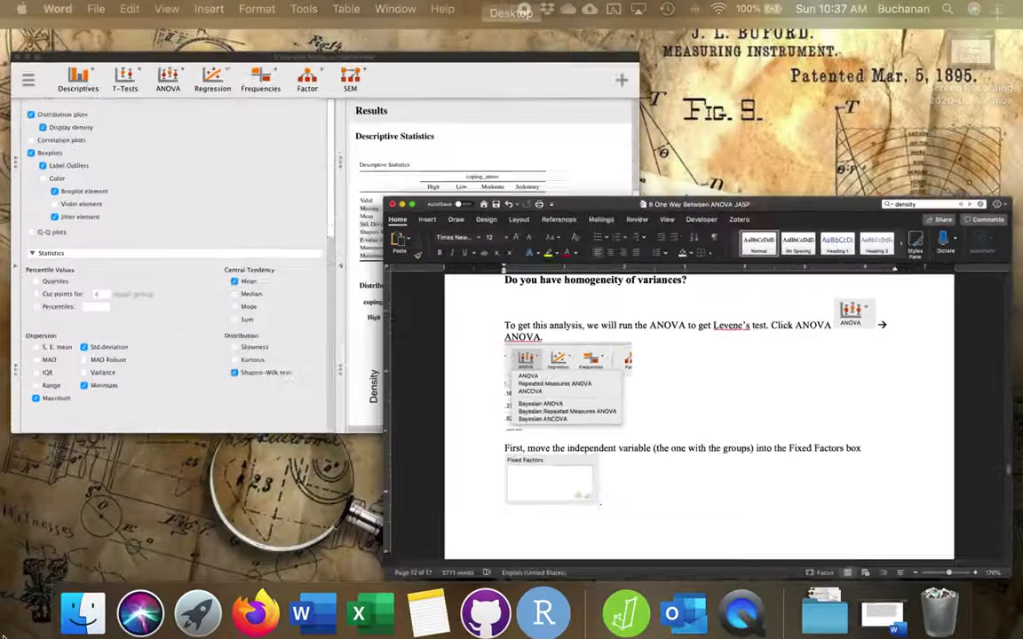
left_click(257, 317)
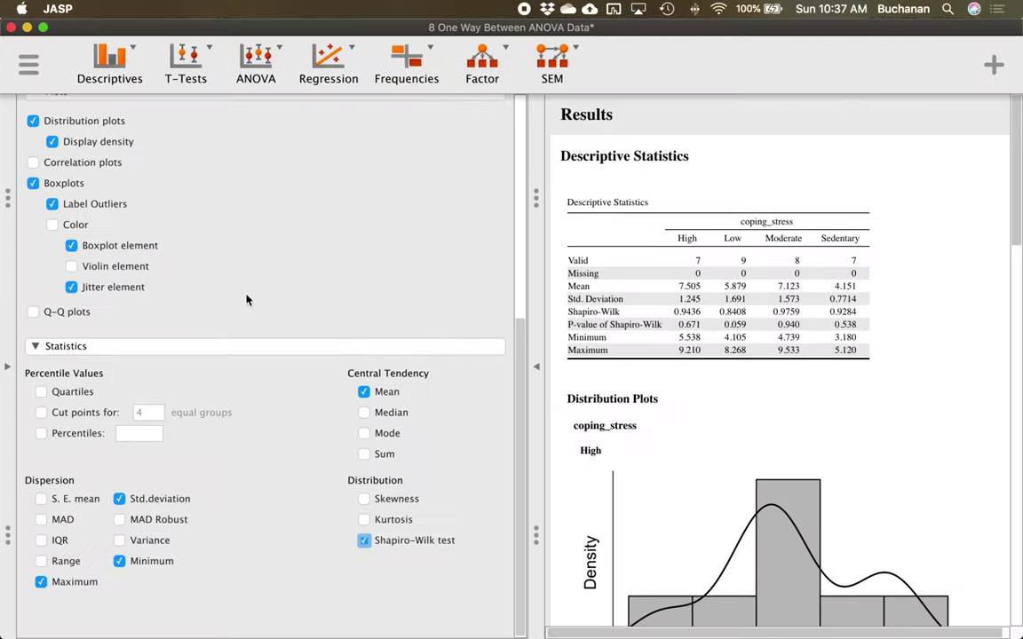
left_click(257, 55)
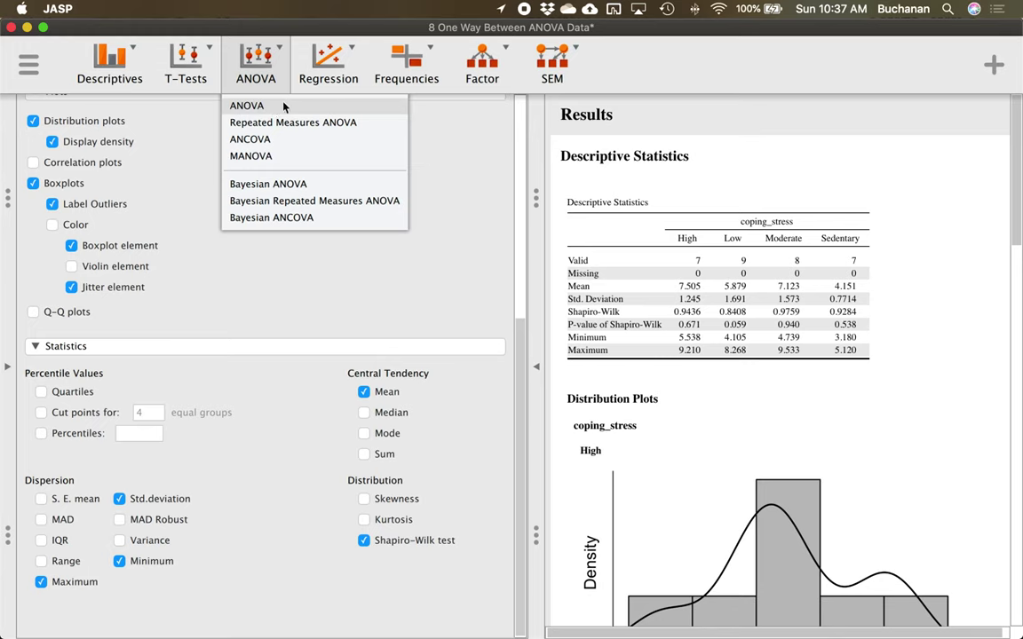
left_click(283, 106)
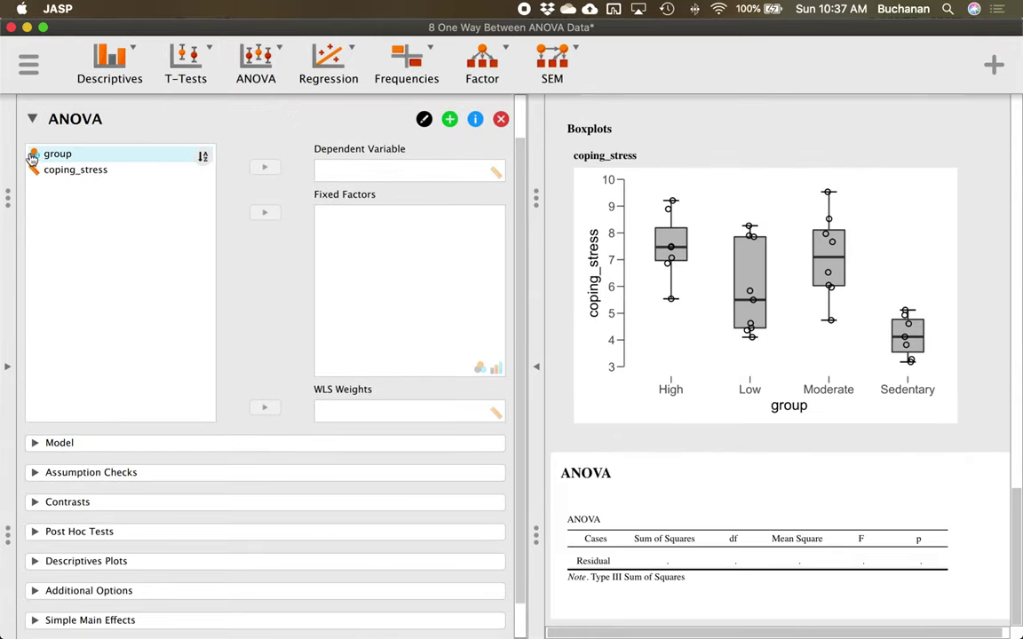
Assign coping_stress as the ANOVA's dependent variable and group as its fixed factor
left_click(62, 169)
left_click(259, 172)
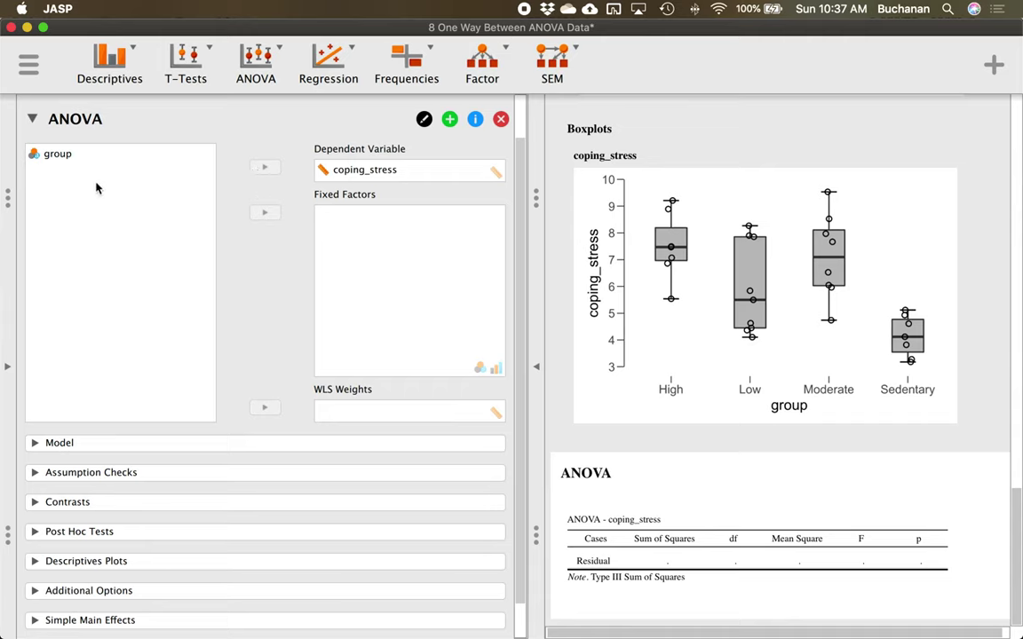
left_click(81, 155)
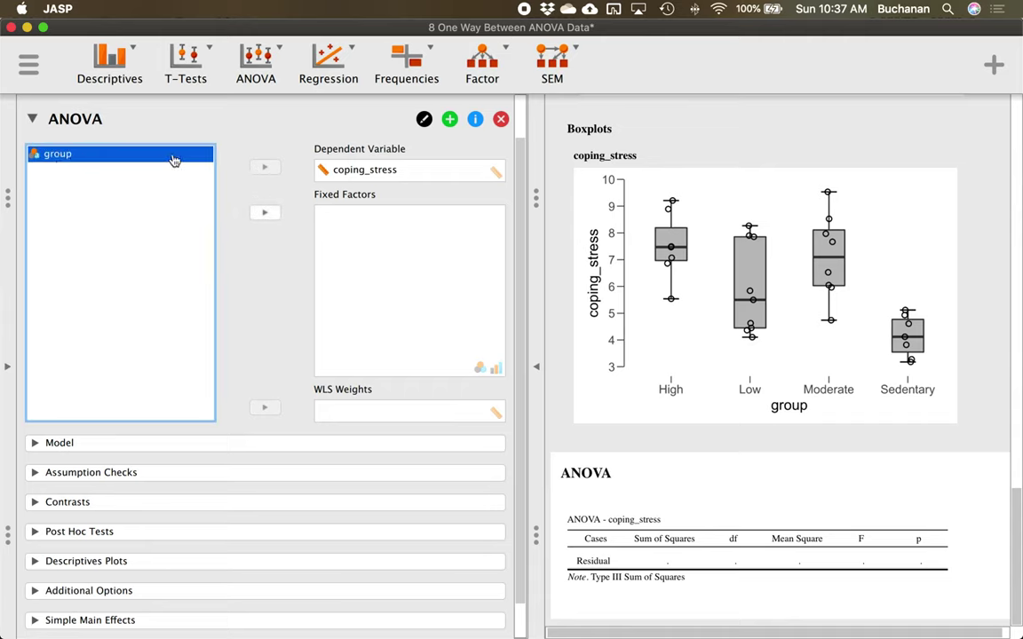
left_click(265, 212)
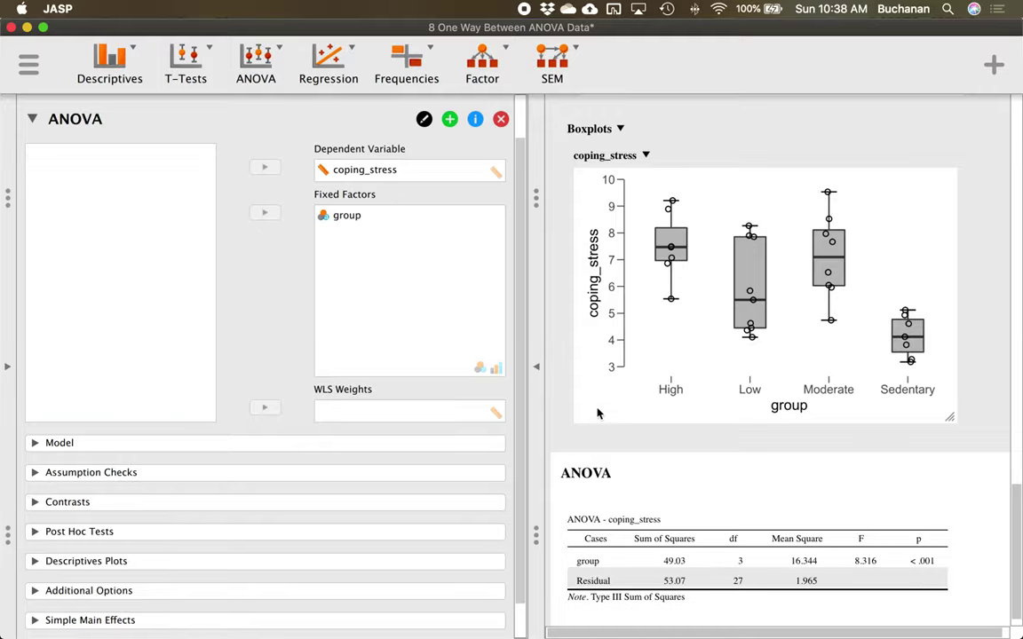
Switch to the Word guide and review the instructions for the Dependent Variable box and the homogeneity tests under Assumption Checks
key("ctrl+Left")
left_click(231, 274)
scroll(256, 308, "down", 8)
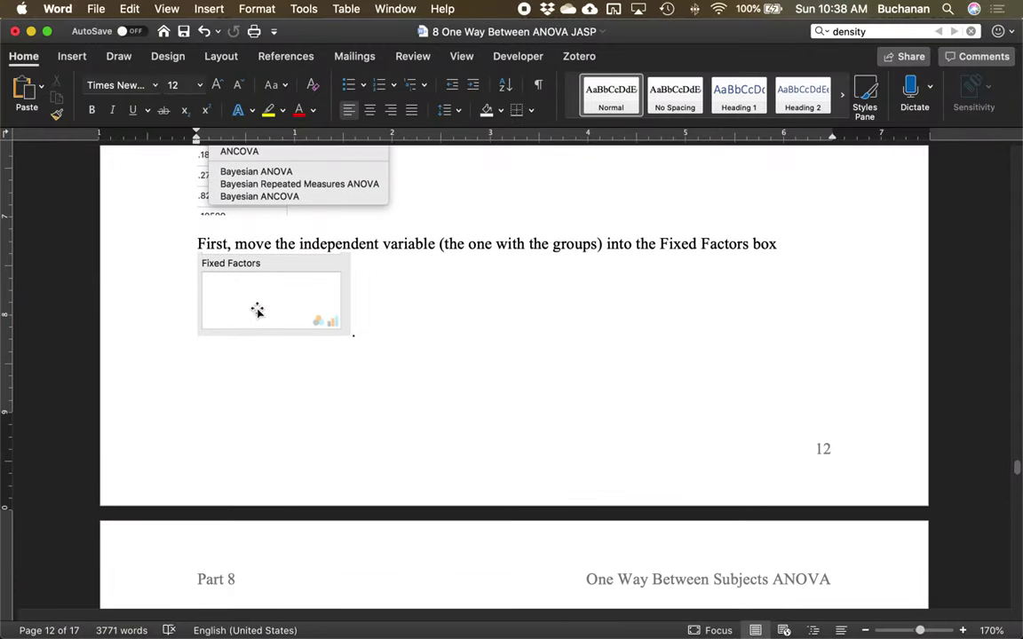
scroll(257, 308, "down", 12)
scroll(256, 309, "up", 3)
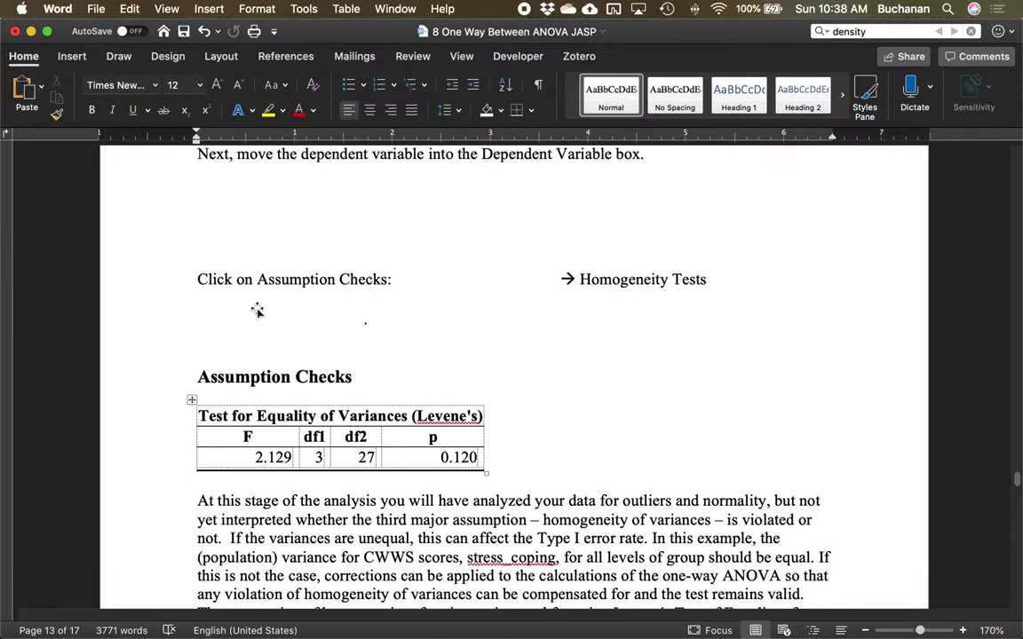
scroll(256, 308, "up", 3)
key("super+v")
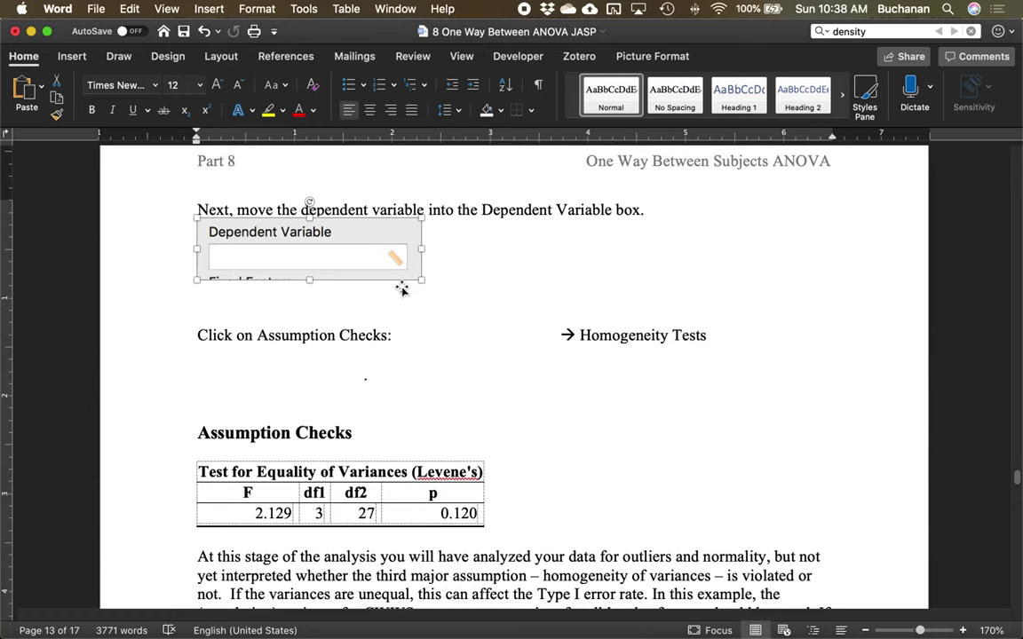
left_click(374, 365)
key("super+v")
left_click(586, 371)
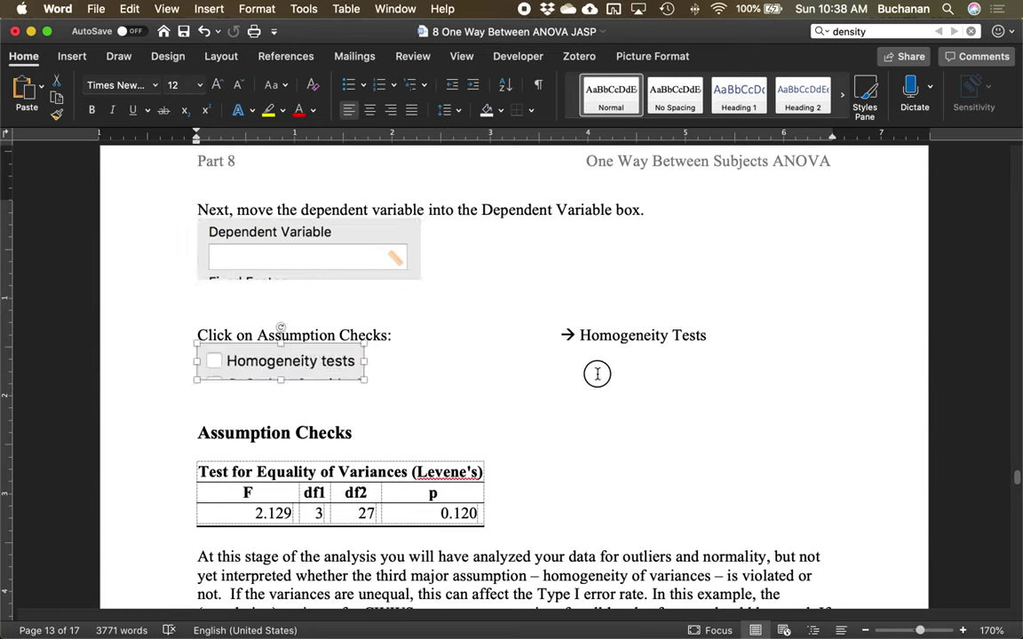
Paste the Assumption Checks image into the guide's "Click on Assumption Checks:" line, before the arrow to Homogeneity Tests
left_click(506, 350)
key("super+v")
left_click(721, 331)
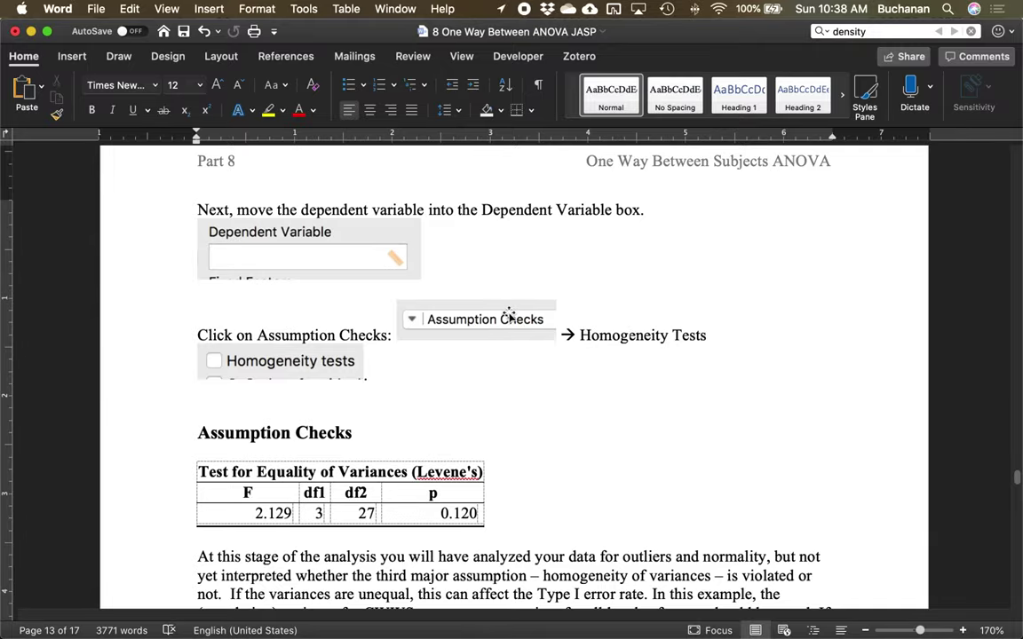
Switch to JASP, enable Homogeneity tests in the ANOVA's assumption checks, and try Homogeneity corrections before turning them off again
key("ctrl+Up")
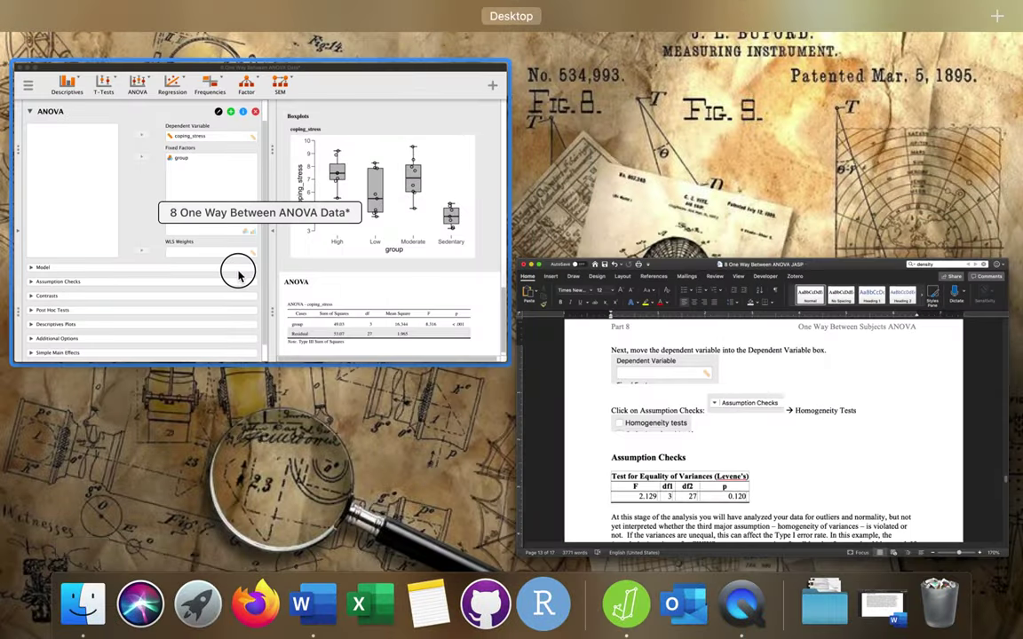
left_click(237, 272)
scroll(228, 340, "down", 2)
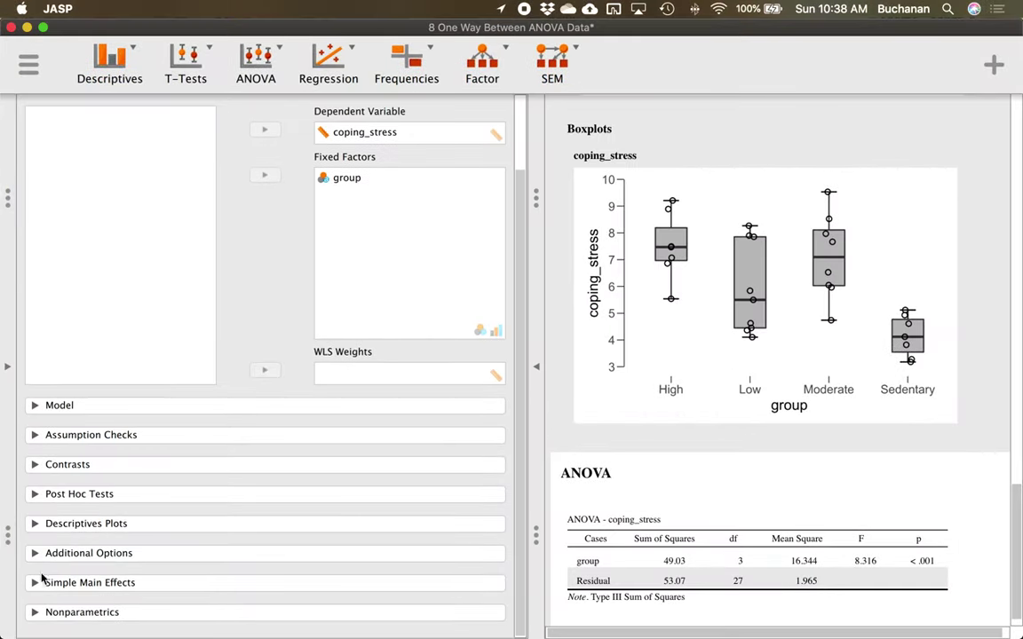
left_click(69, 437)
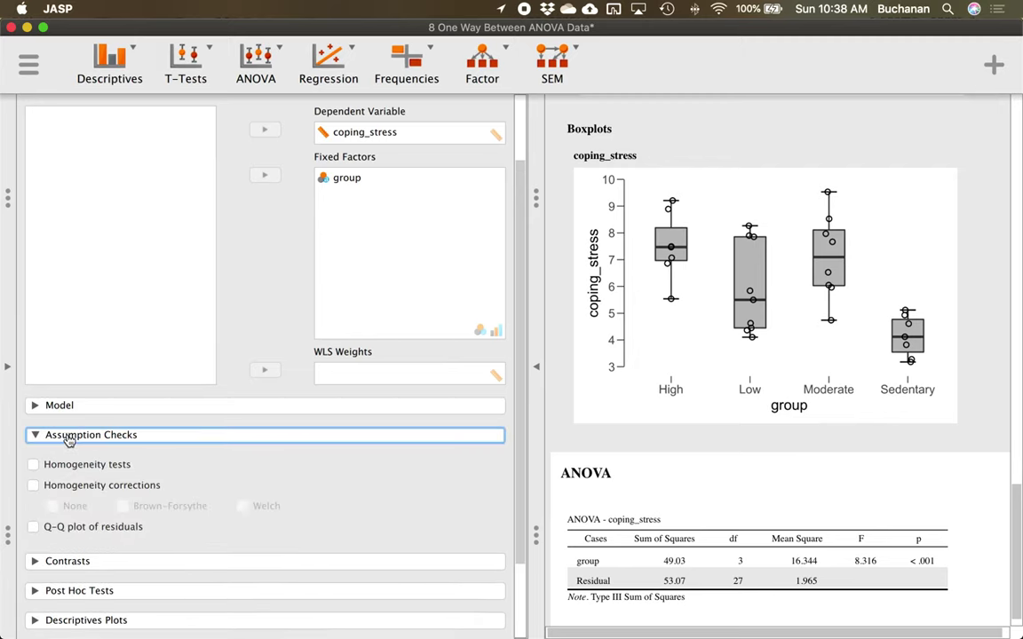
left_click(78, 467)
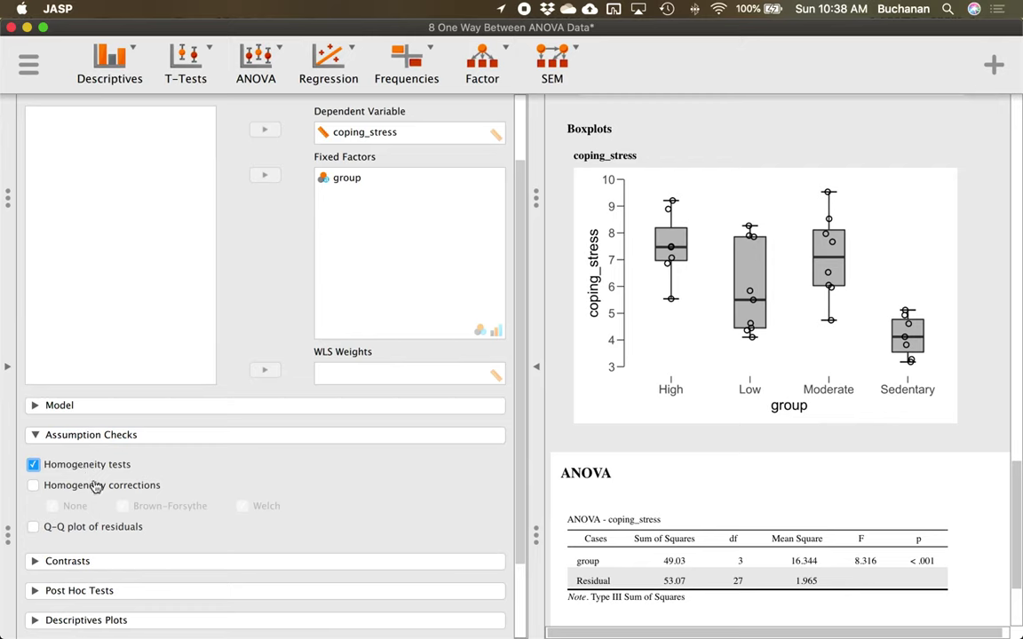
left_click(35, 486)
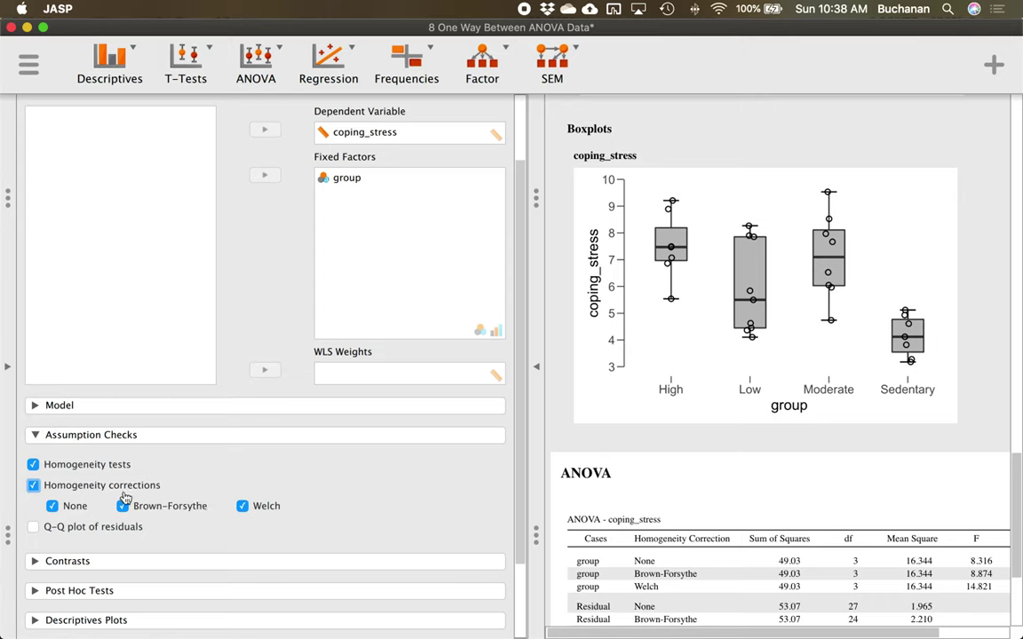
left_click(34, 487)
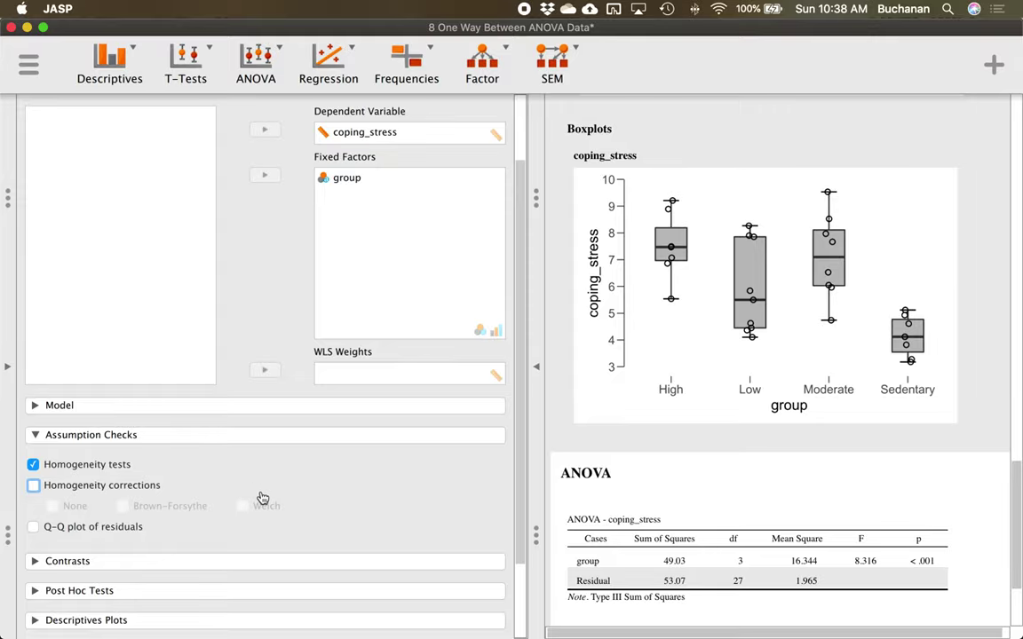
Look at the Levene's test table in the Word guide, then switch back to JASP and examine its Levene's test output
key("ctrl+Up")
left_click(237, 244)
scroll(264, 273, "down", 1)
scroll(263, 273, "down", 5)
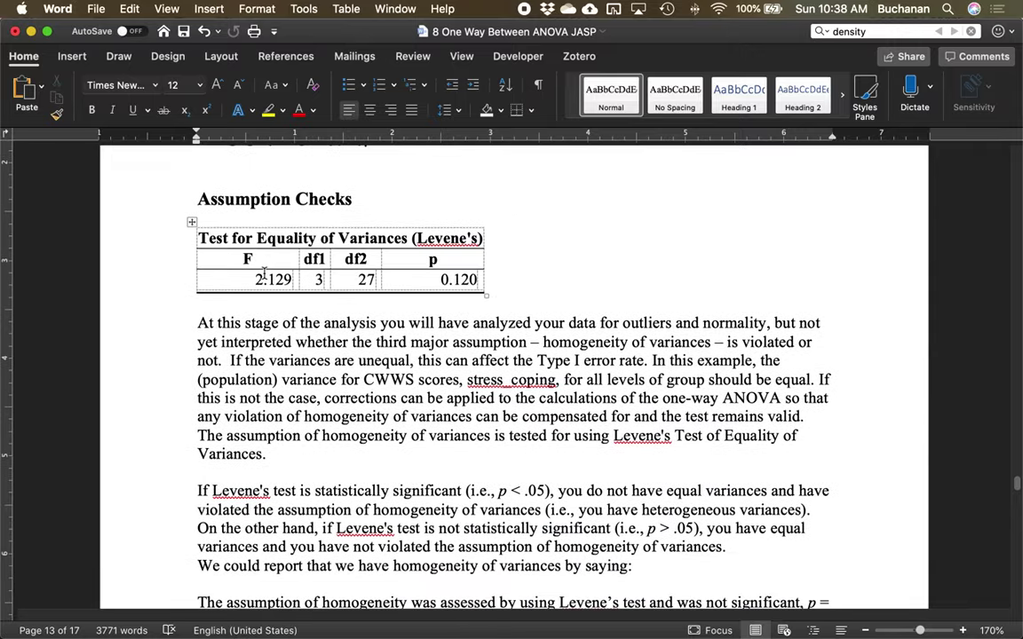
key("ctrl+Up")
left_click(321, 263)
scroll(760, 327, "down", 5)
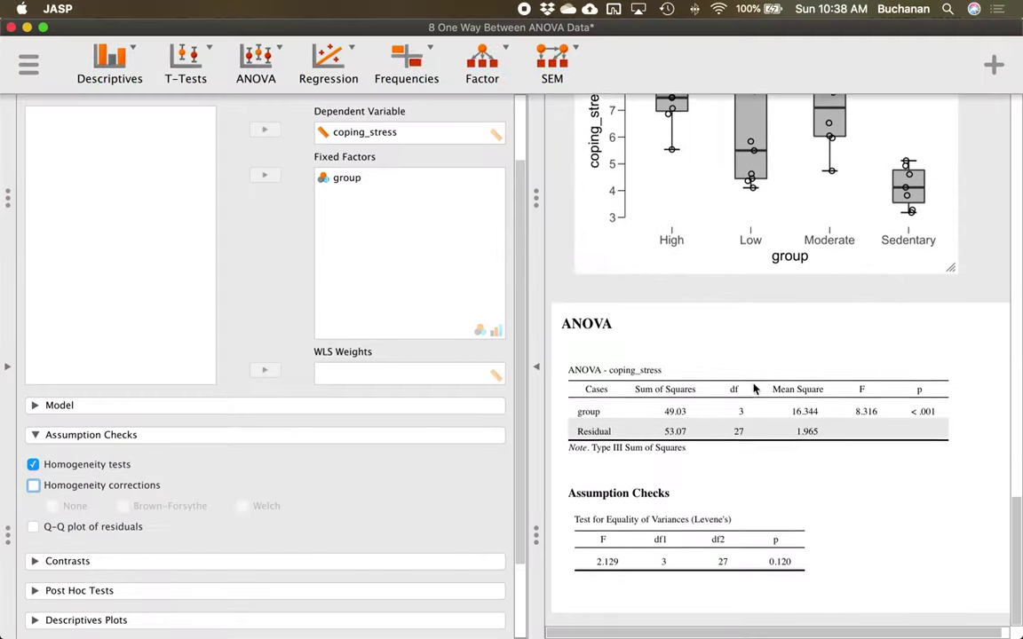
Switch to the Word guide and read how to interpret and report Levene's test for homogeneity of variances
key("ctrl+Up")
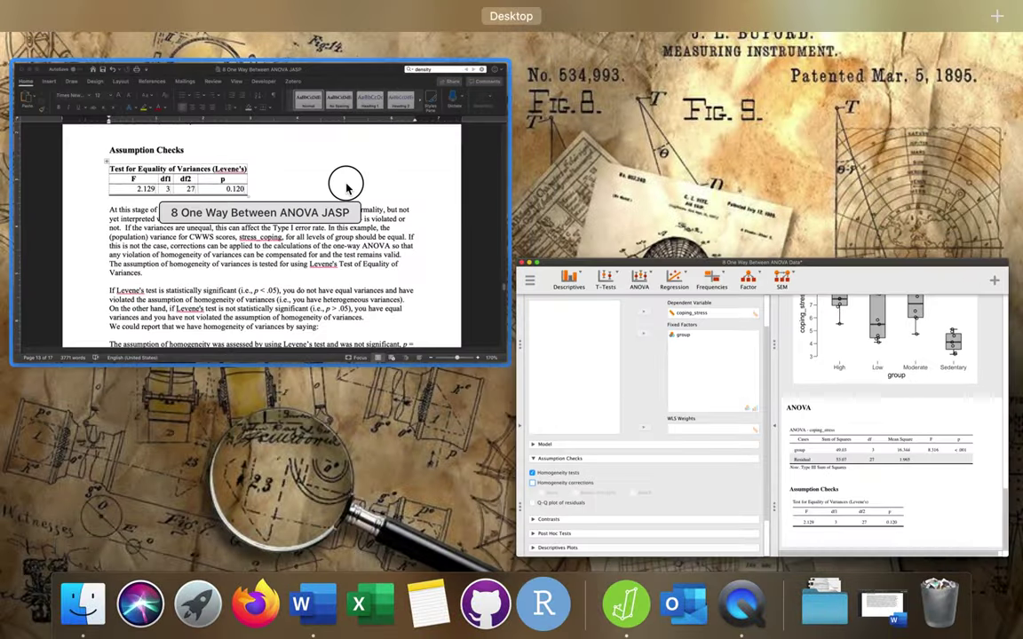
left_click(343, 177)
scroll(244, 380, "up", 1)
scroll(243, 380, "down", 3)
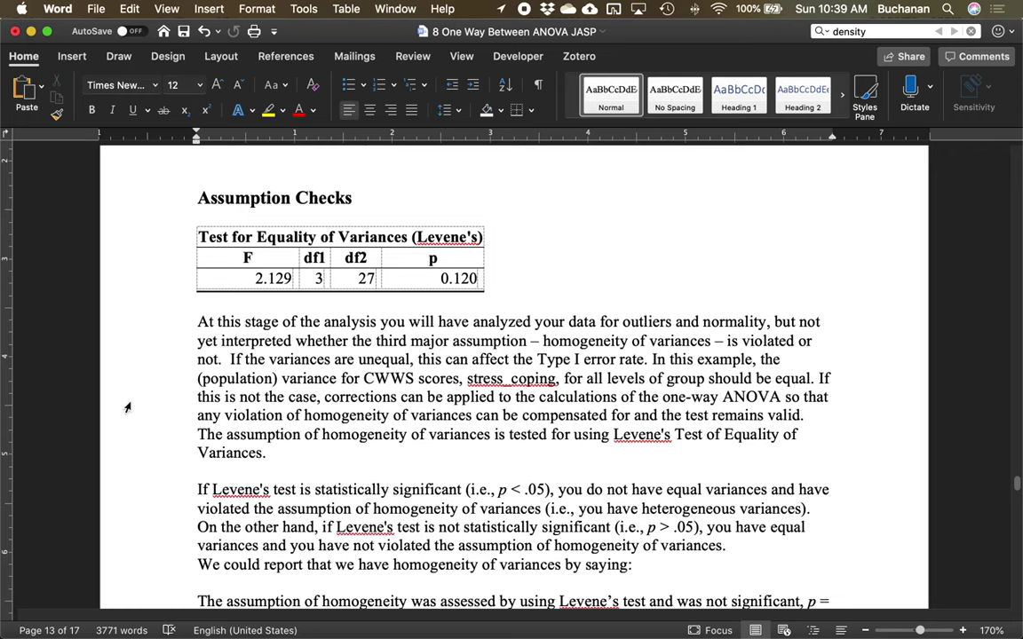
scroll(126, 389, "down", 5)
scroll(125, 389, "up", 6)
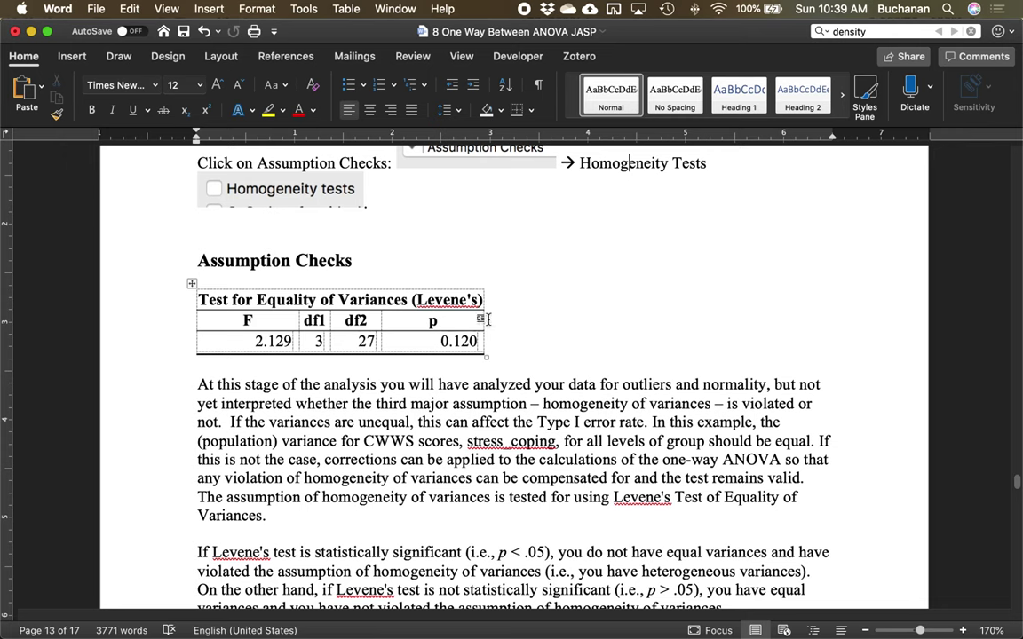
scroll(486, 321, "down", 5)
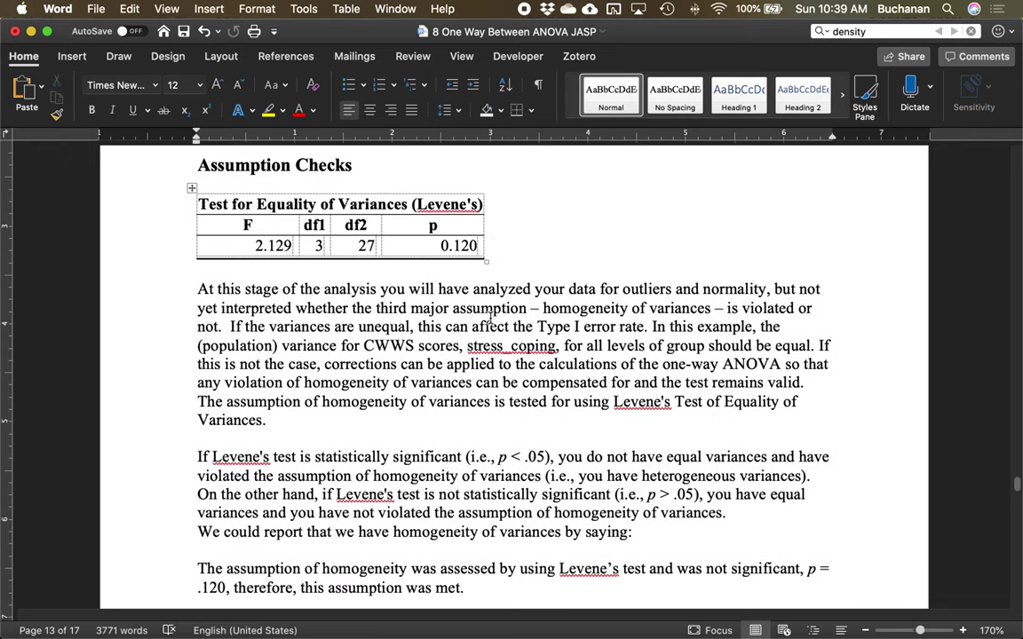
scroll(466, 272, "down", 7)
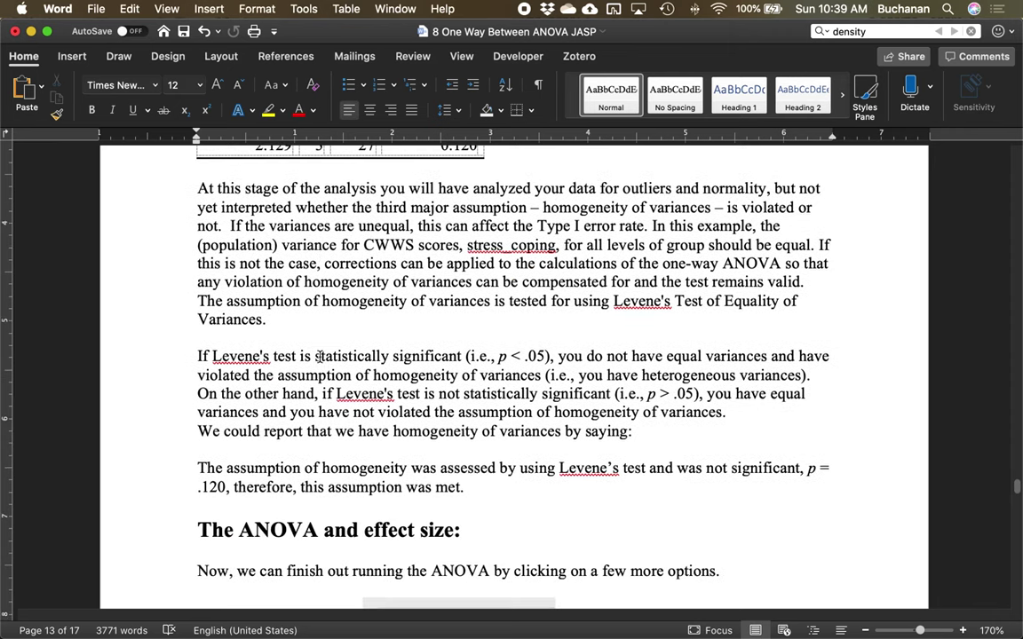
scroll(319, 357, "up", 4)
scroll(319, 356, "up", 1)
scroll(320, 357, "down", 4)
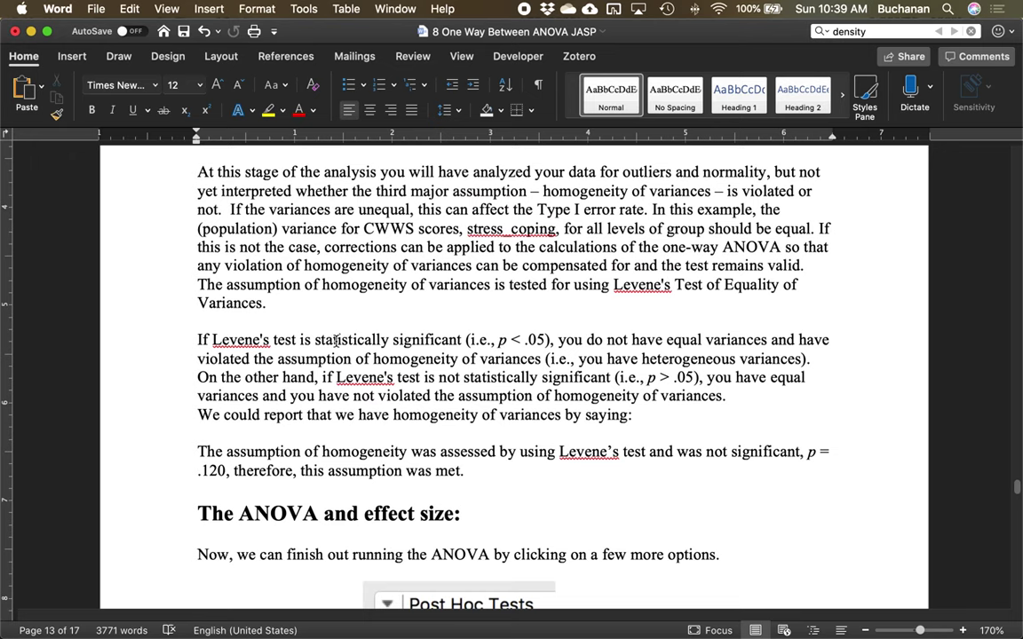
Read the guide's ANOVA and effect size instructions, switch to JASP and add group to the ANOVA's post hoc tests
scroll(335, 341, "down", 6)
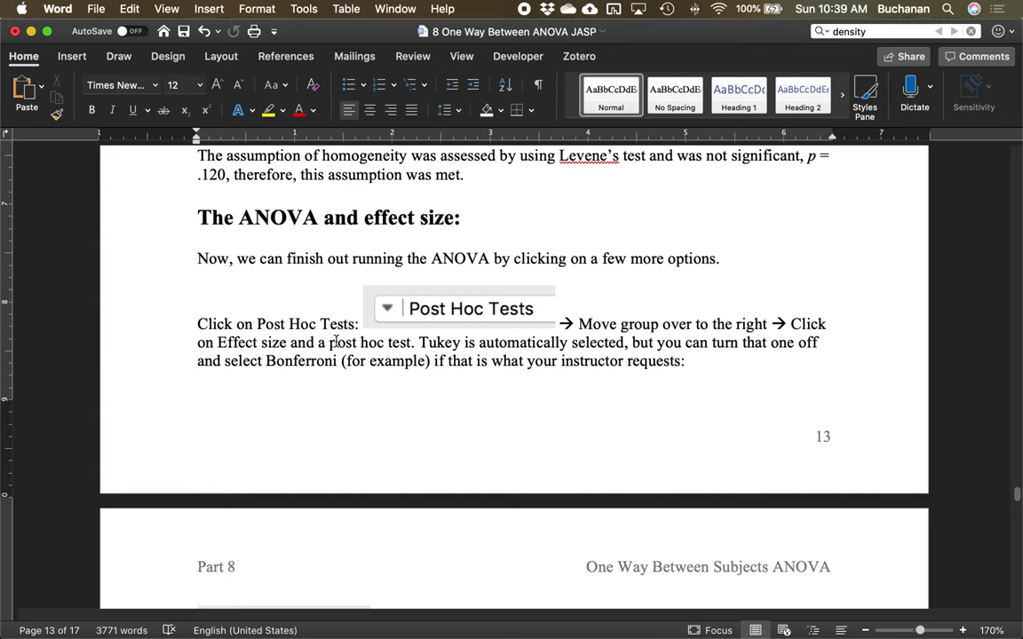
scroll(336, 341, "down", 7)
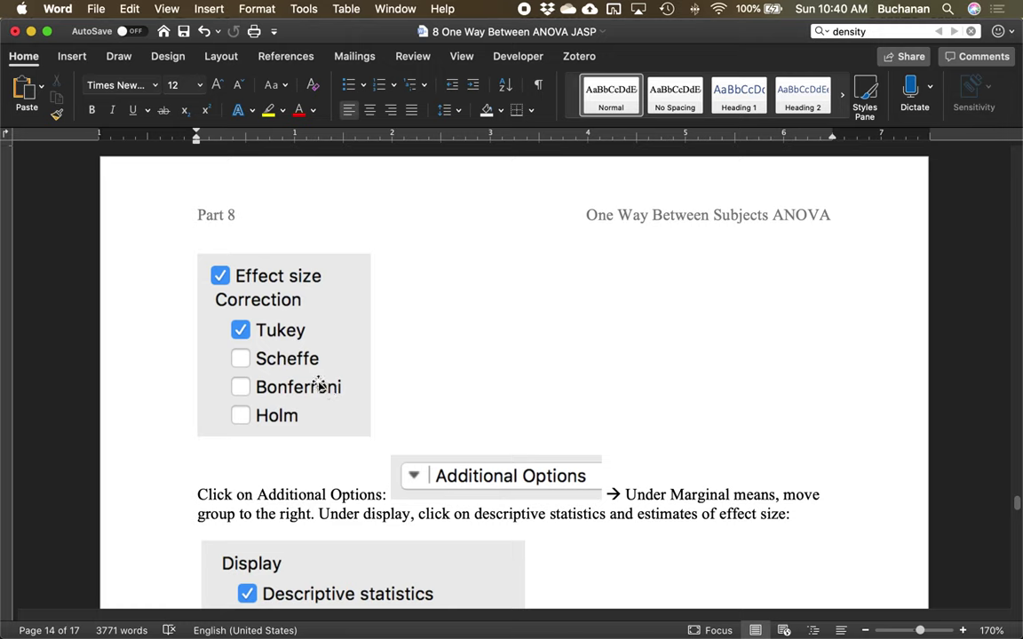
scroll(321, 384, "down", 3)
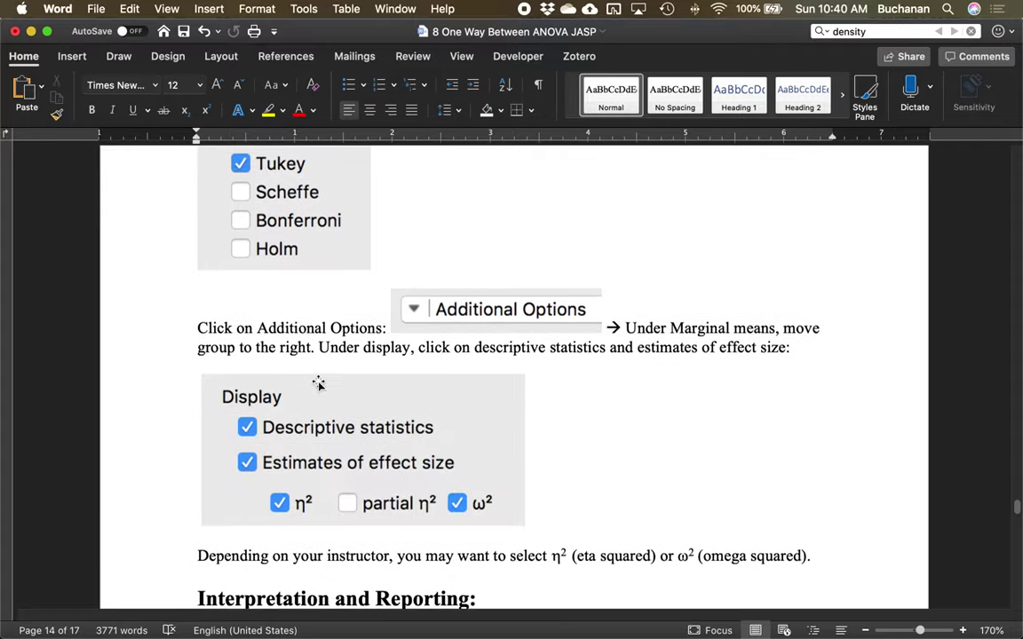
key("ctrl+Up")
left_click(265, 271)
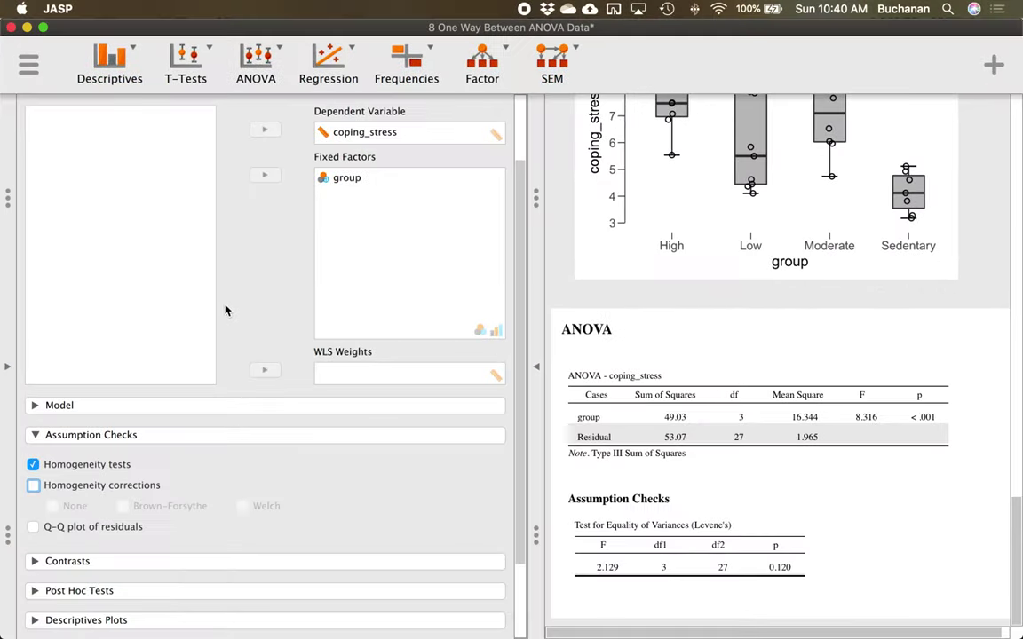
scroll(224, 310, "down", 2)
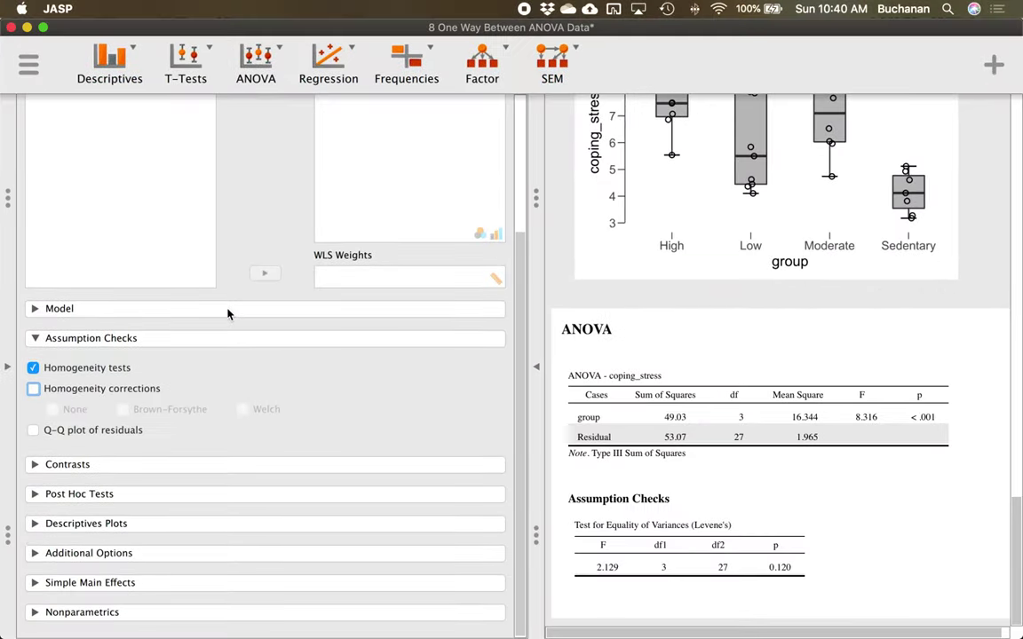
left_click(75, 493)
scroll(105, 482, "down", 1)
left_click(55, 481)
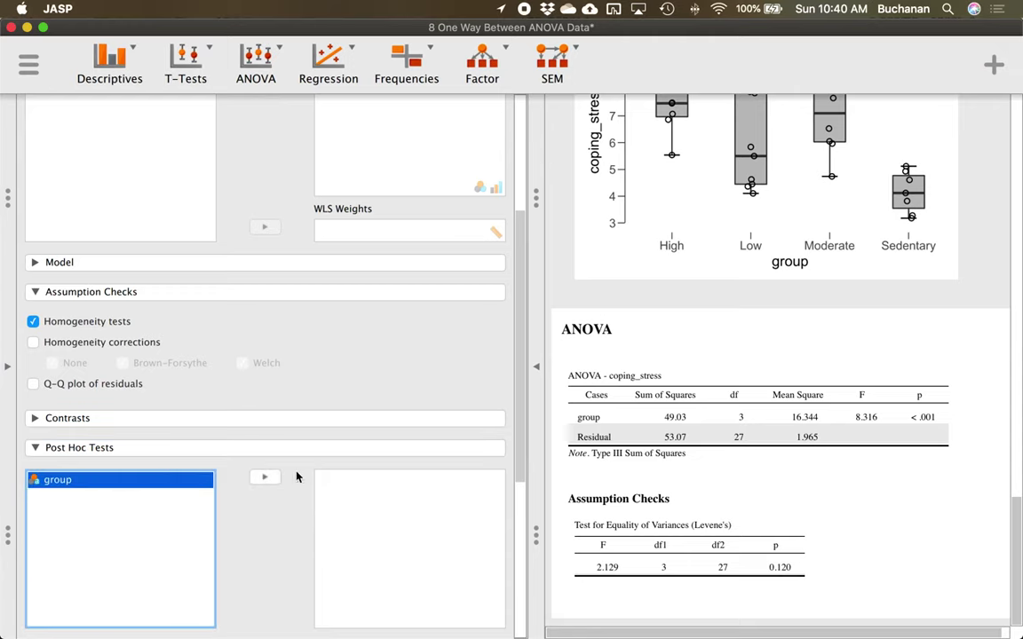
left_click(264, 477)
Examine the Tukey post hoc comparisons for group and enable Effect Size for them
scroll(343, 343, "down", 3)
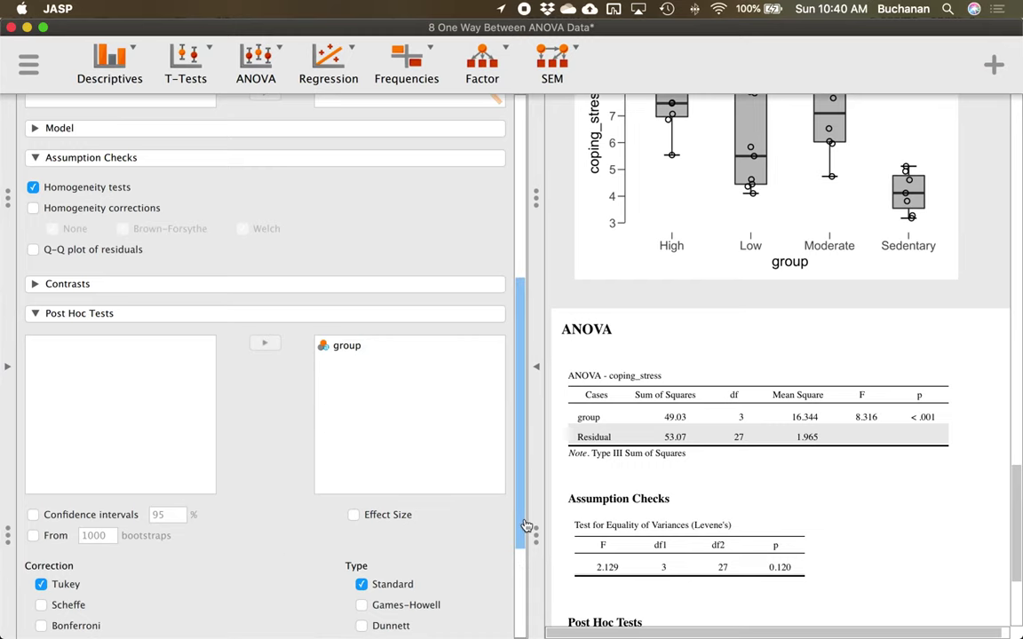
scroll(523, 530, "down", 3)
scroll(673, 496, "down", 5)
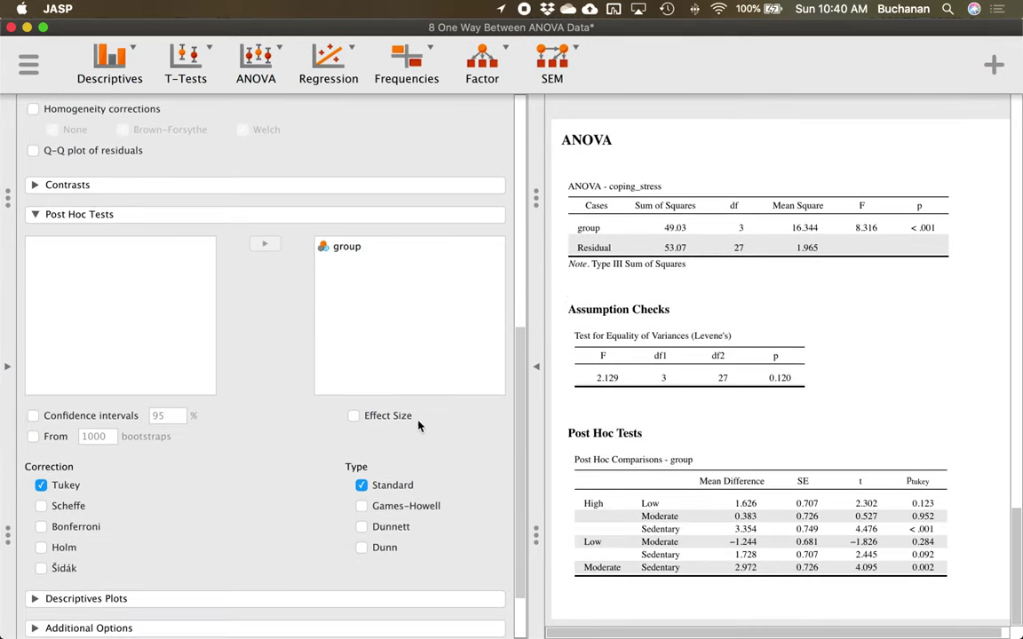
left_click(353, 416)
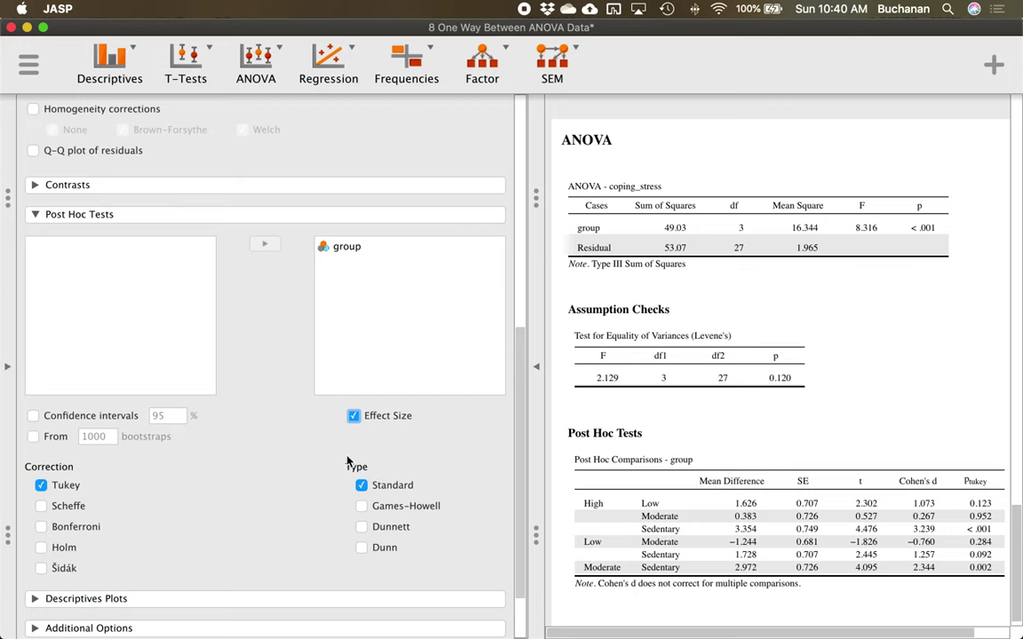
Check the Word guide's Additional Options instructions, return to JASP, add group to the marginal means and examine the output
key("ctrl+Up")
left_click(254, 246)
scroll(470, 326, "down", 3)
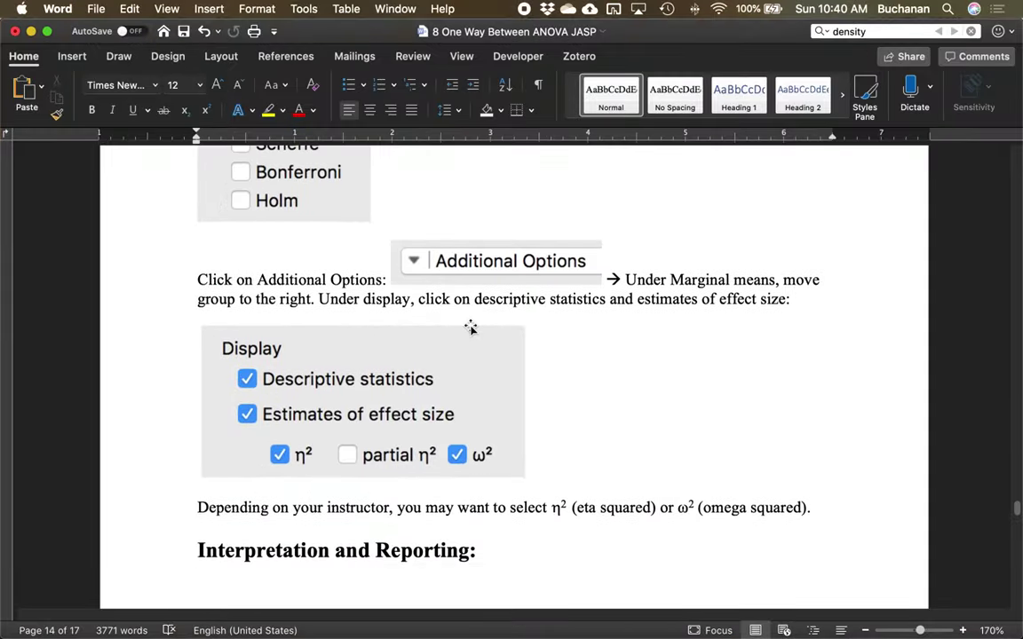
key("ctrl+Up")
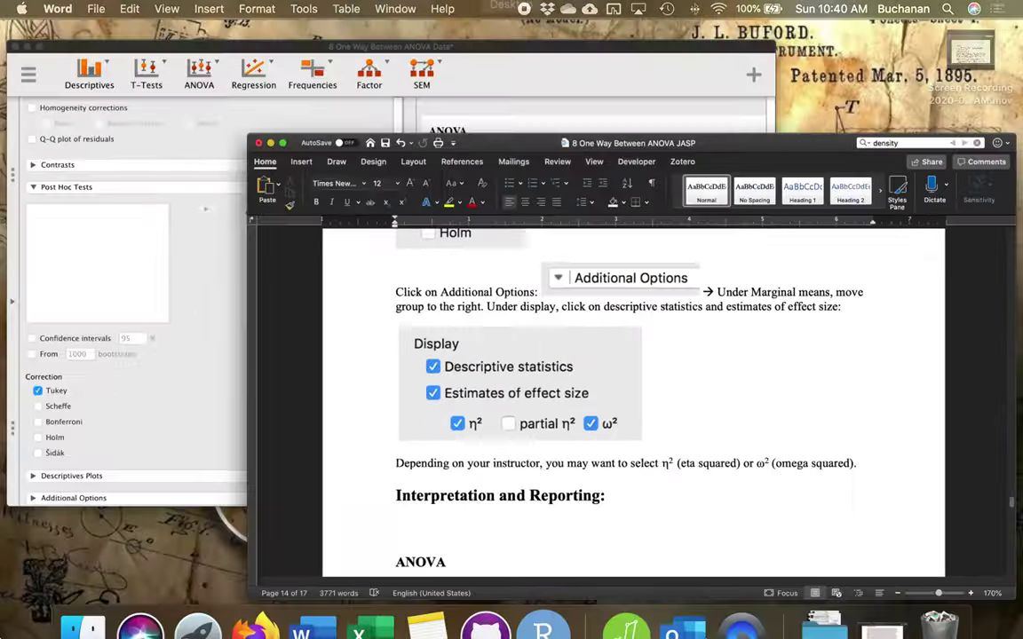
left_click(162, 303)
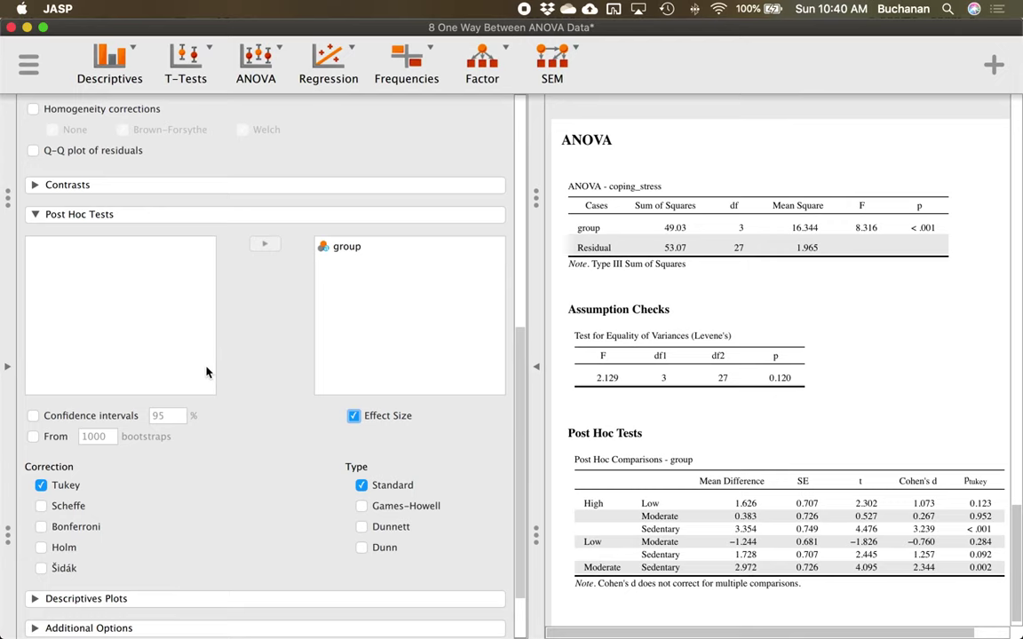
scroll(224, 391, "down", 3)
left_click(131, 553)
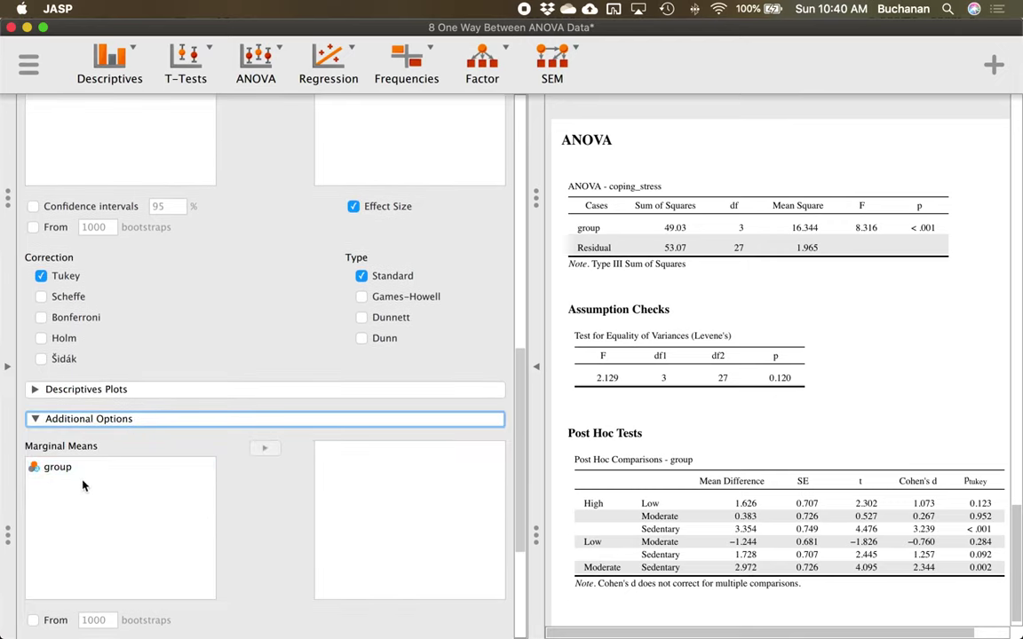
left_click(57, 467)
left_click(261, 453)
scroll(653, 433, "down", 3)
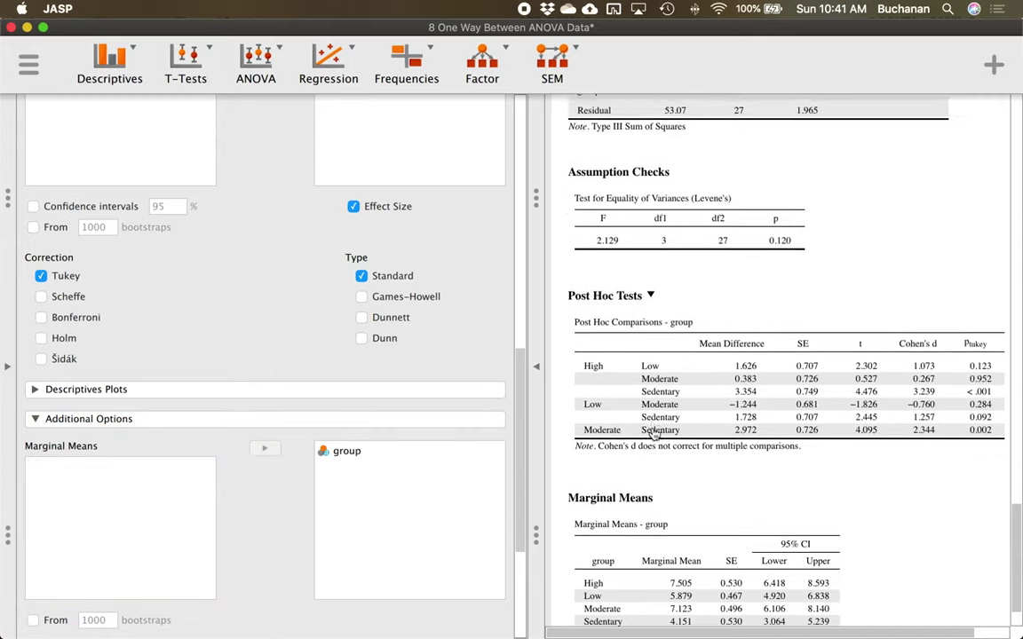
scroll(653, 433, "down", 1)
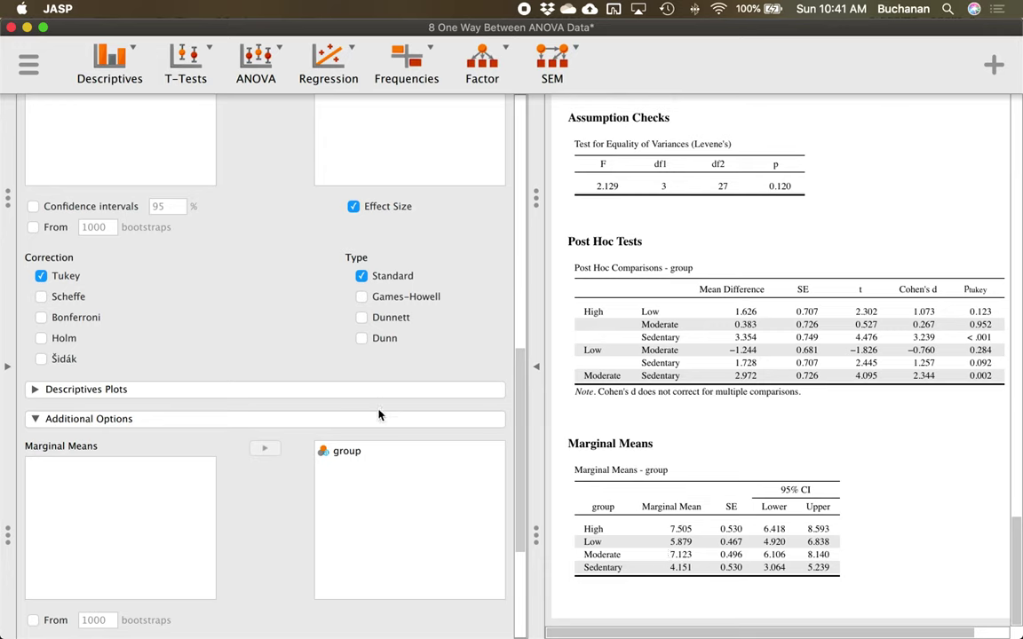
Display descriptive statistics and estimates of effect size for the ANOVA, with both η² and ω² selected
scroll(284, 417, "down", 5)
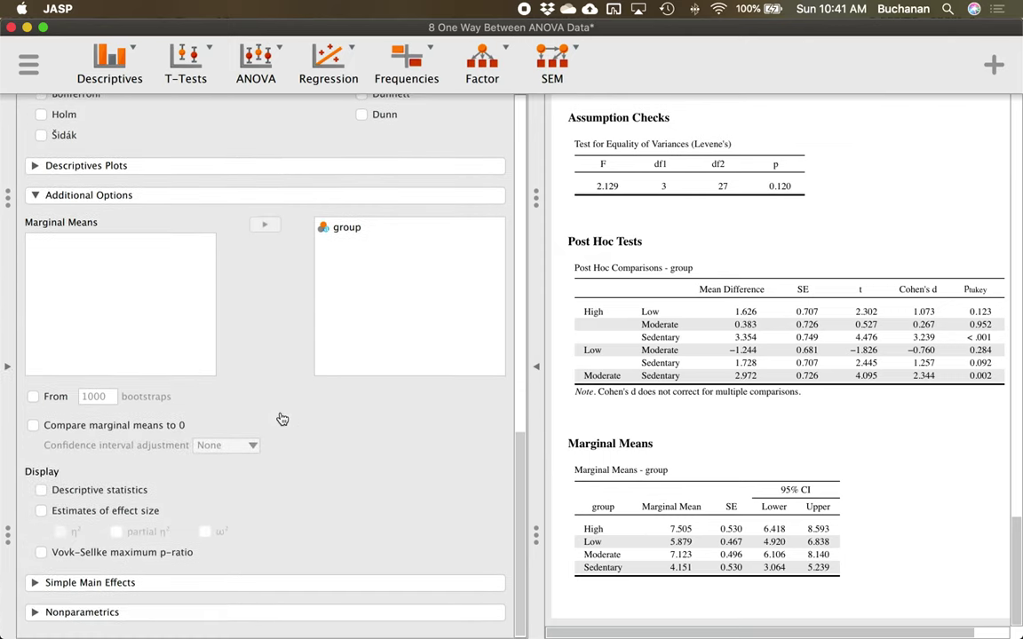
left_click(86, 495)
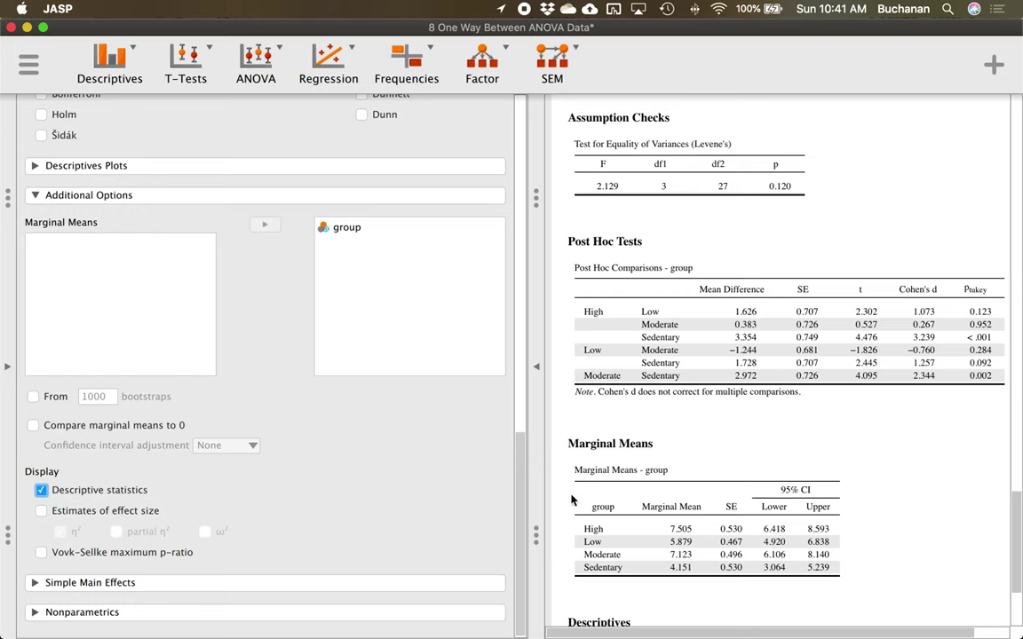
scroll(657, 489, "down", 4)
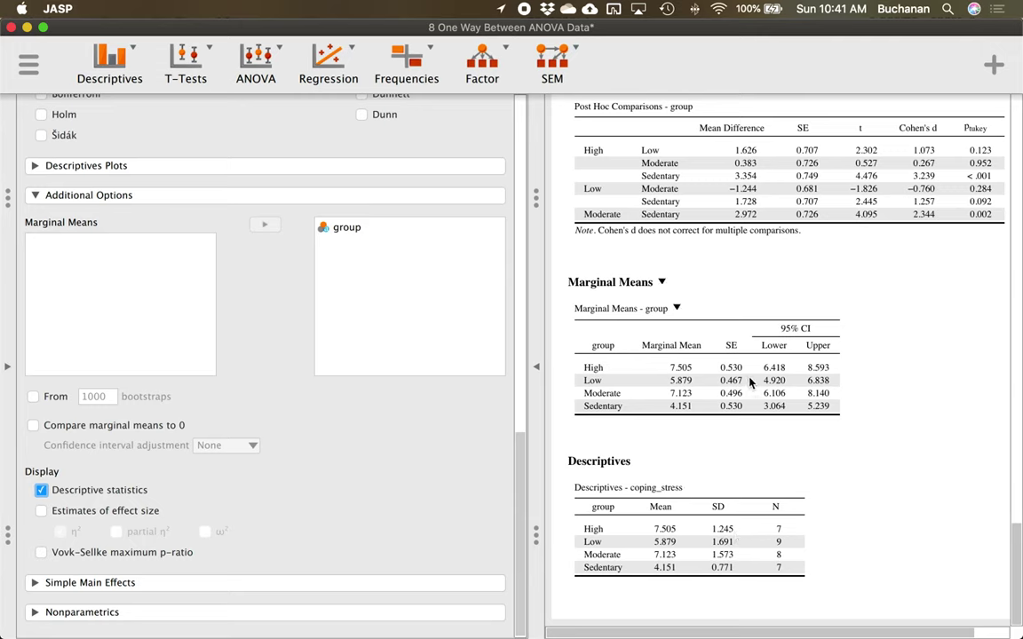
left_click(80, 516)
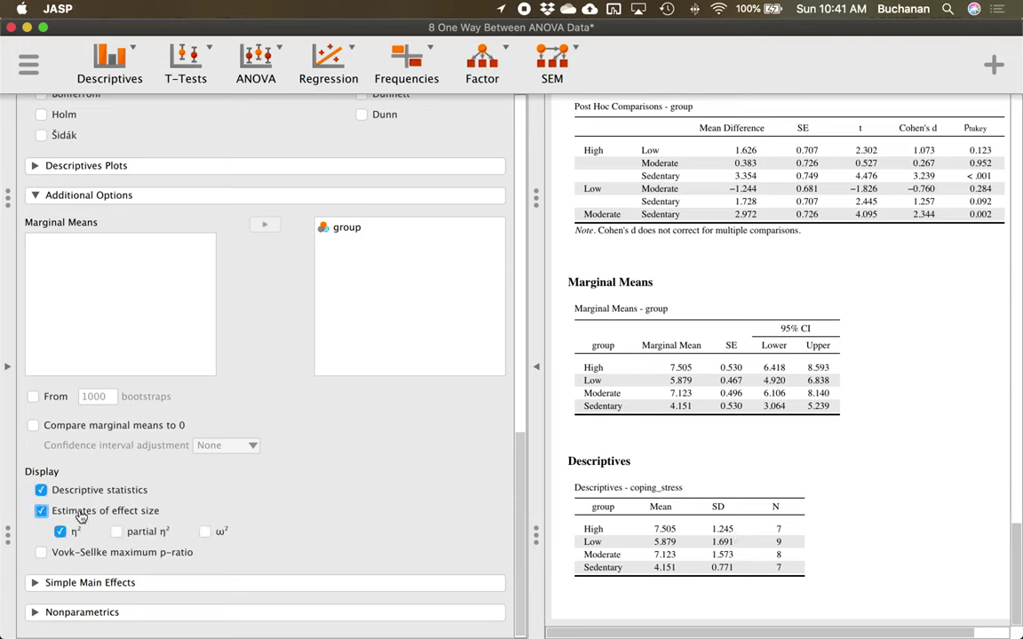
left_click(219, 534)
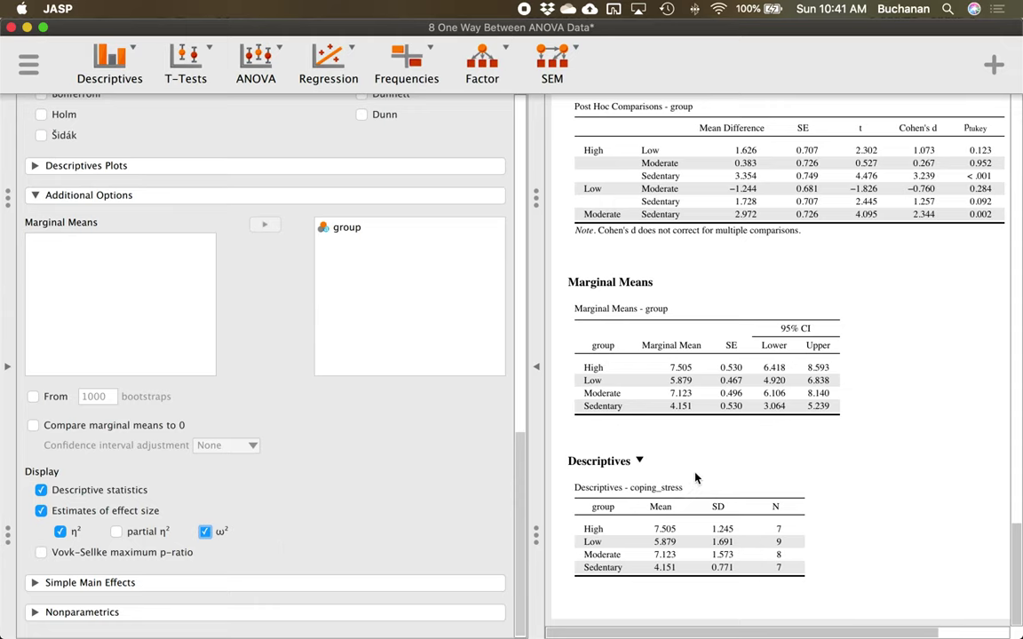
Review the ANOVA output in JASP, switch to the Word guide and select the group row's p value in its ANOVA table
scroll(695, 479, "up", 5)
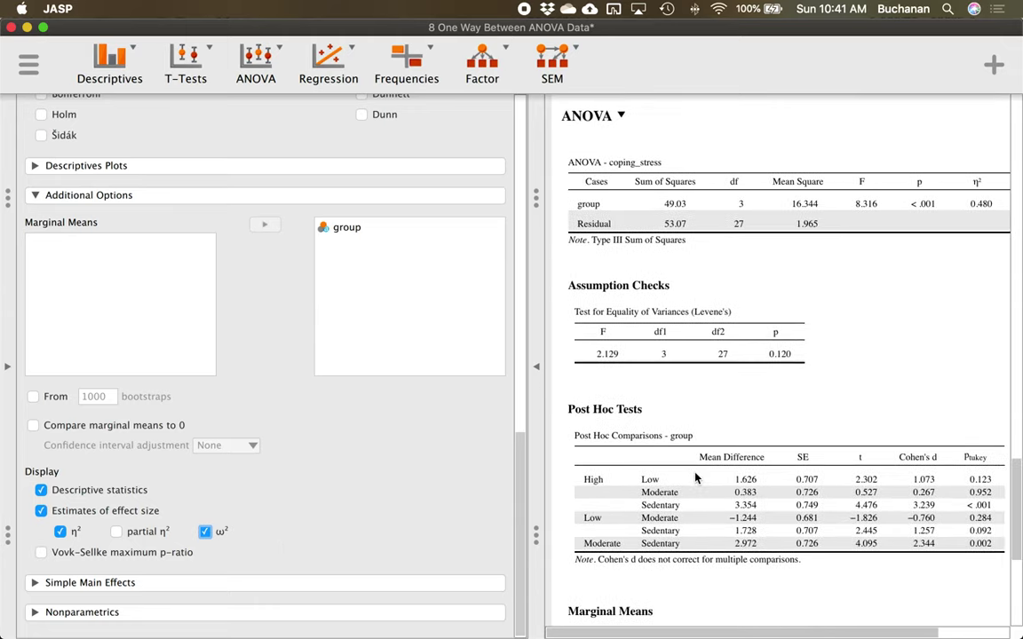
key("ctrl+Up")
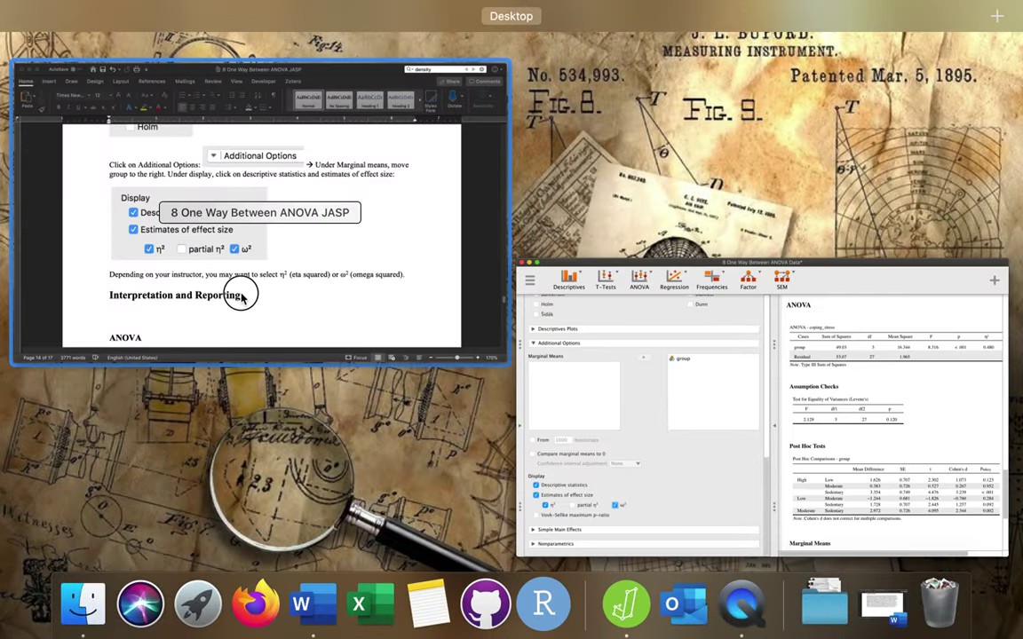
left_click(240, 297)
scroll(241, 298, "down", 7)
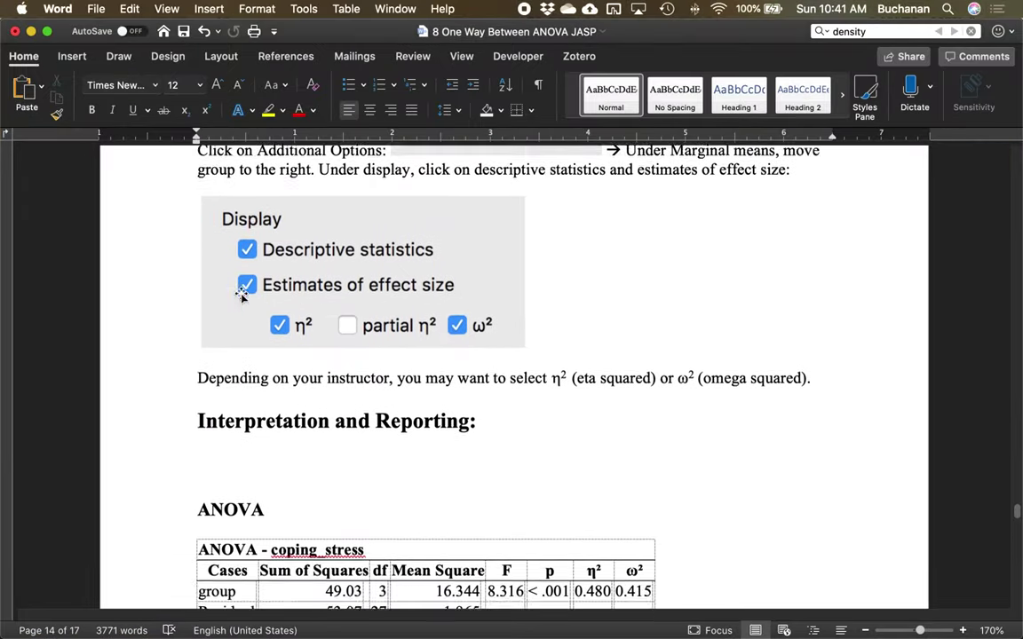
left_click(223, 236)
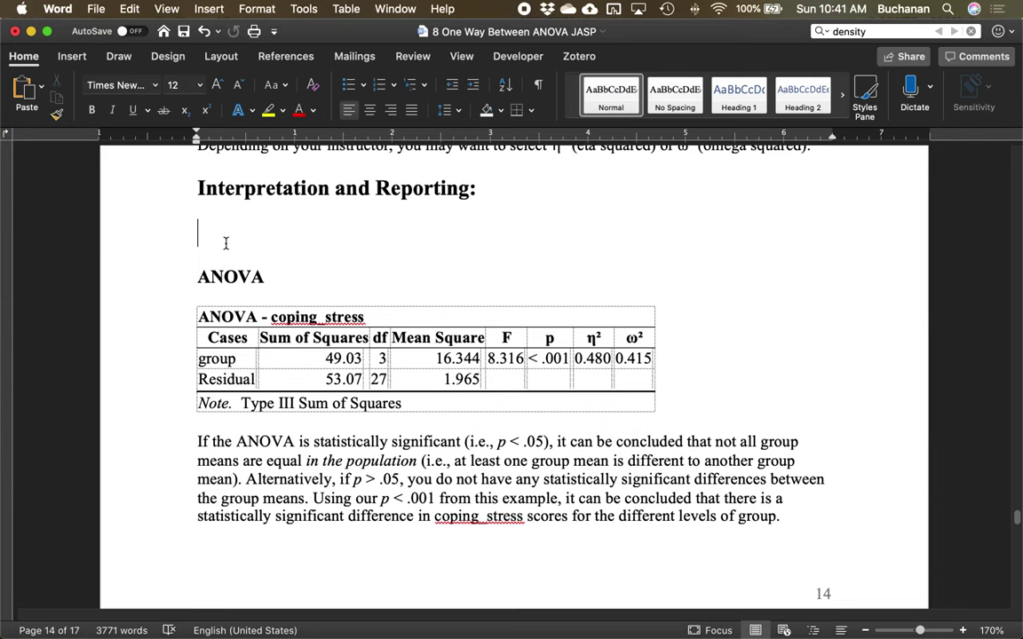
scroll(225, 241, "down", 3)
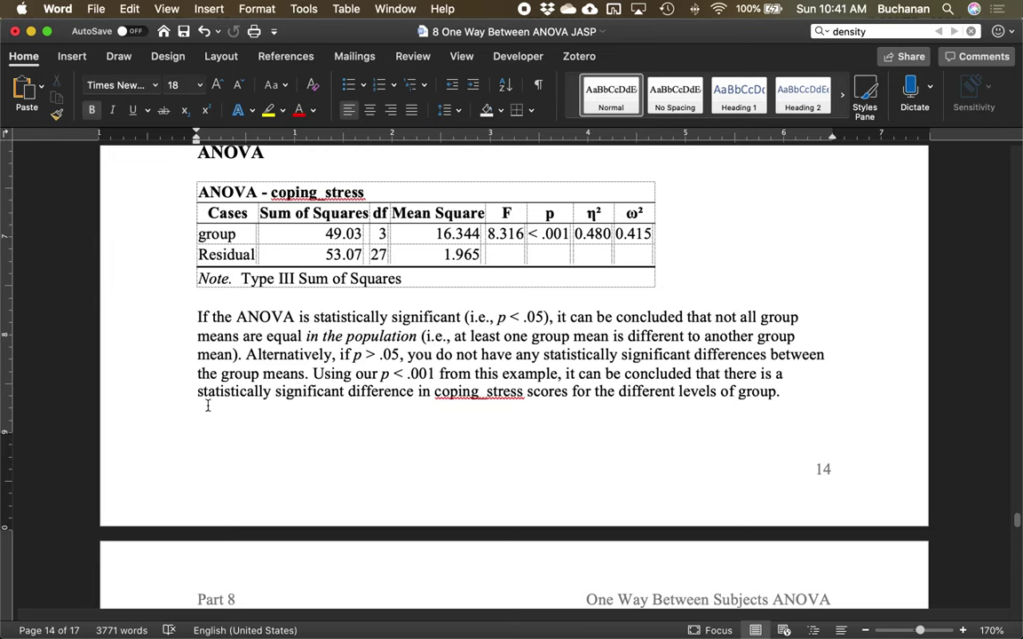
left_click(528, 231)
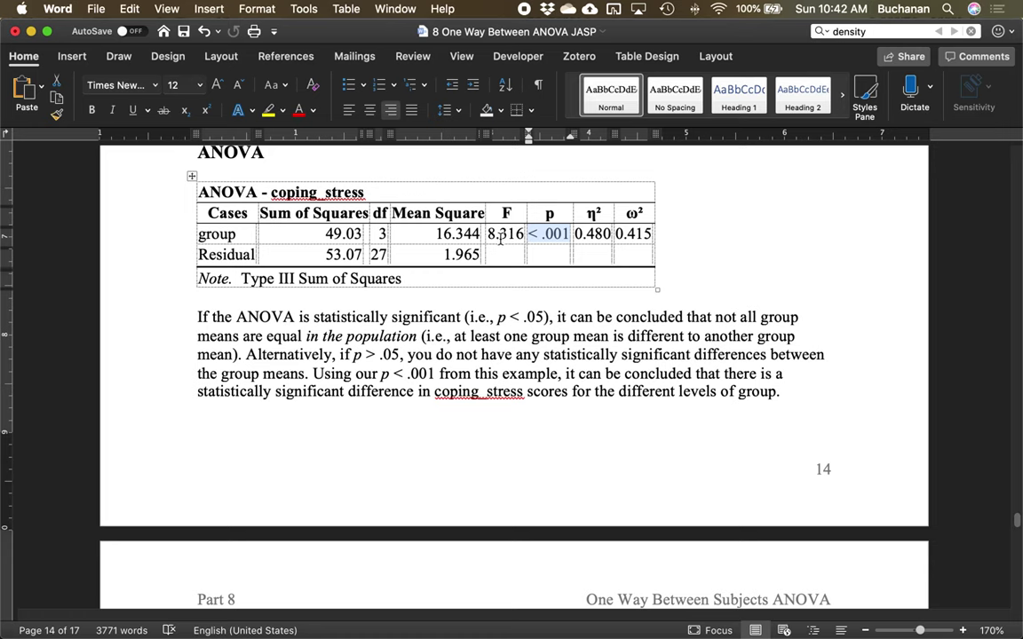
Read the guide's F-test reporting style and locate df1 and df2 in the group and Residual rows of the ANOVA table
scroll(471, 355, "down", 5)
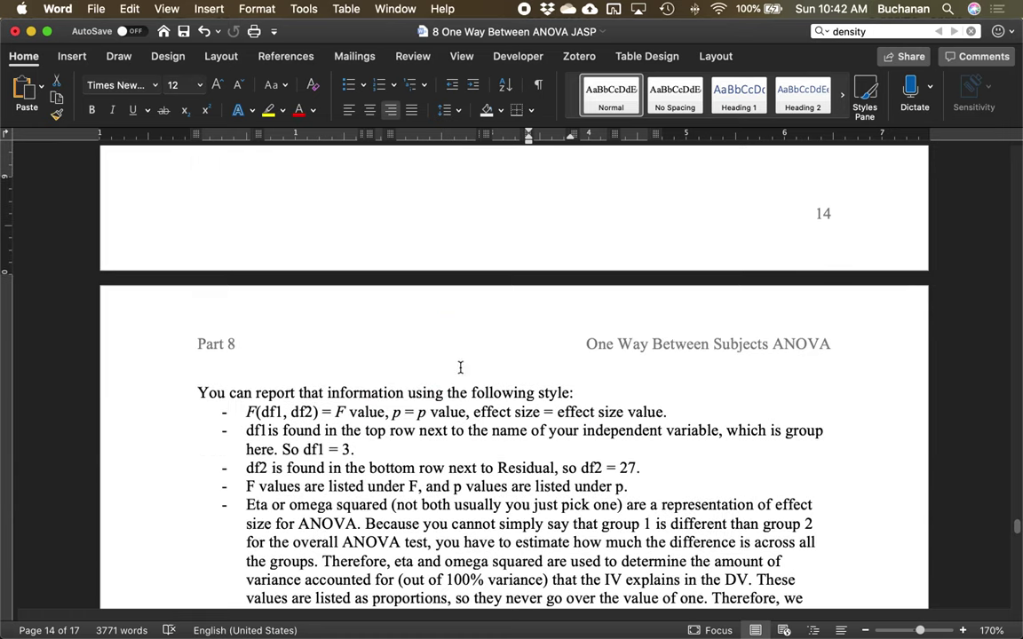
scroll(457, 368, "down", 3)
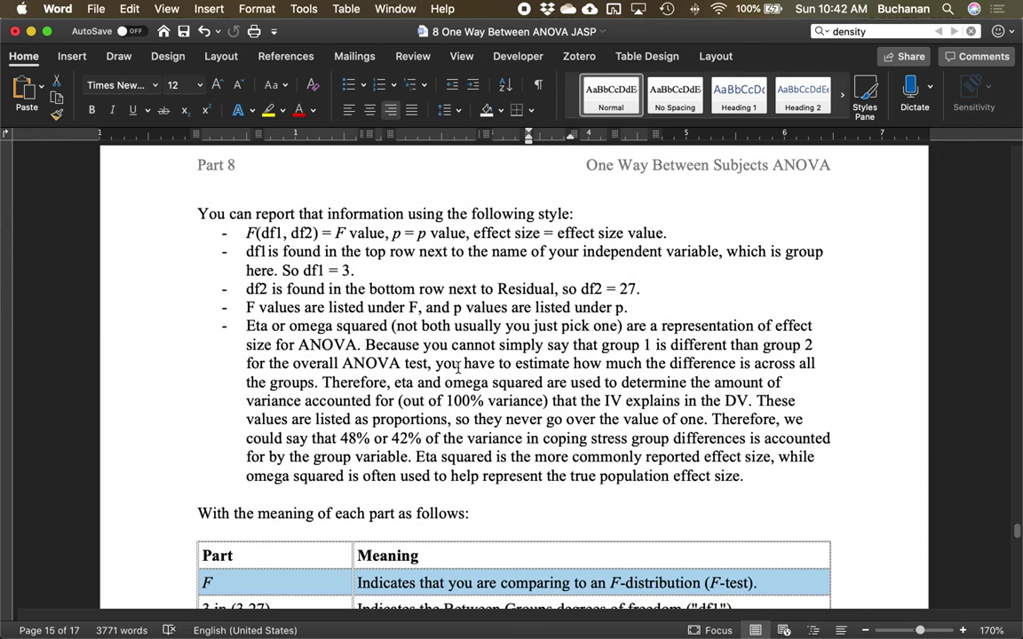
scroll(458, 368, "down", 1)
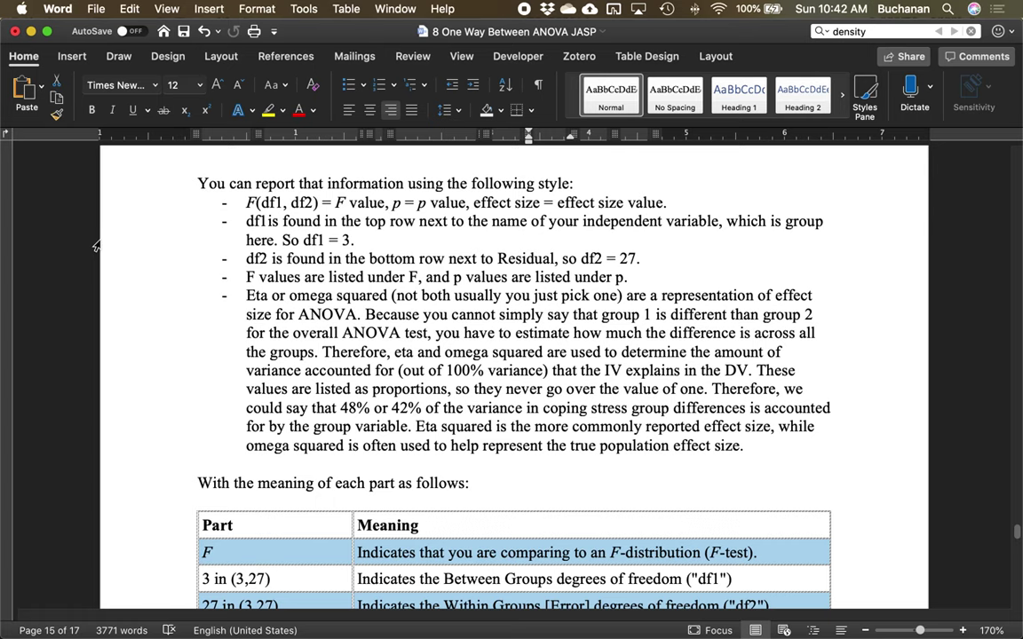
scroll(500, 323, "up", 5)
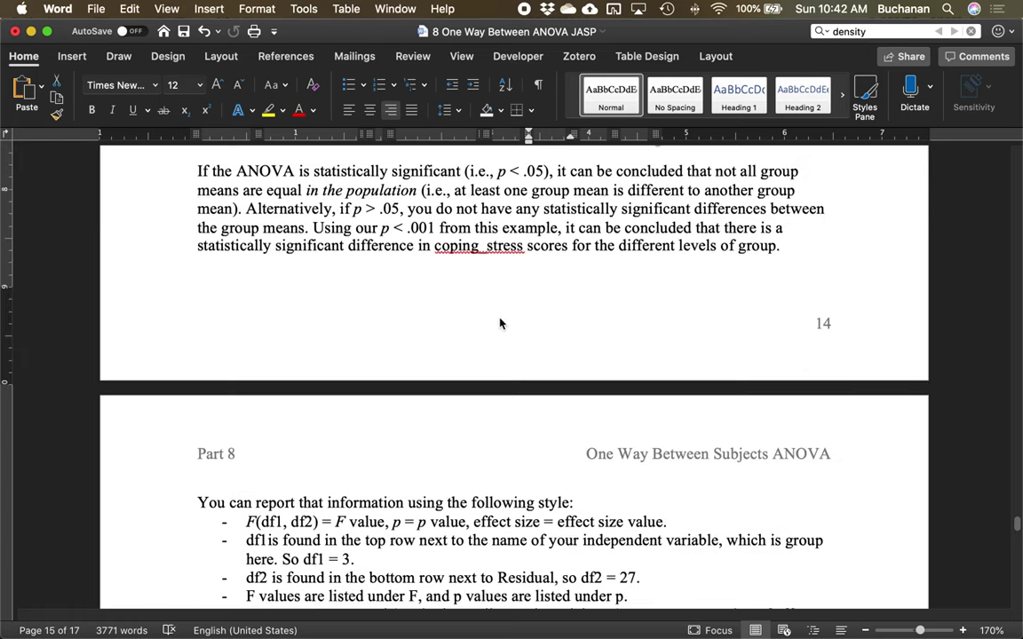
scroll(500, 323, "up", 3)
mouse_move(382, 305)
left_mouse_down()
mouse_move(399, 304)
mouse_move(382, 304)
left_mouse_up()
left_click(379, 326)
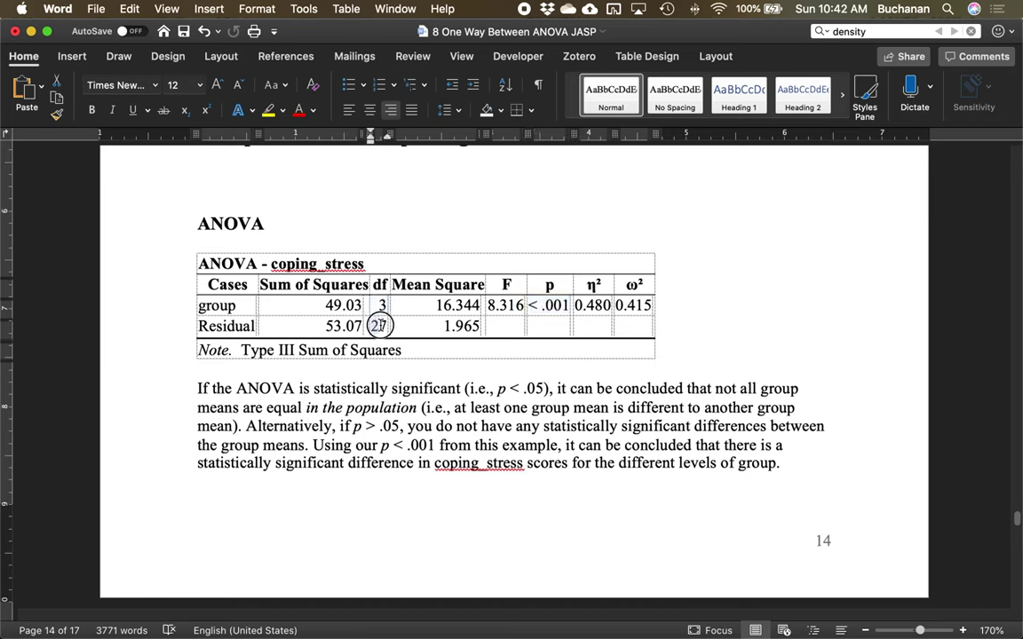
double_click(379, 325)
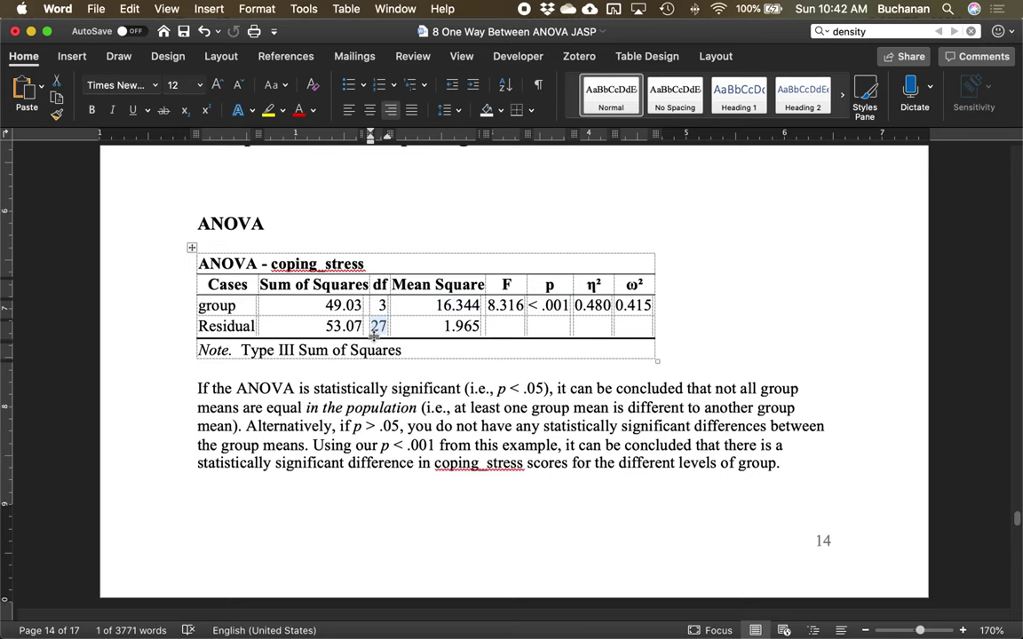
scroll(367, 343, "down", 2)
scroll(367, 343, "down", 8)
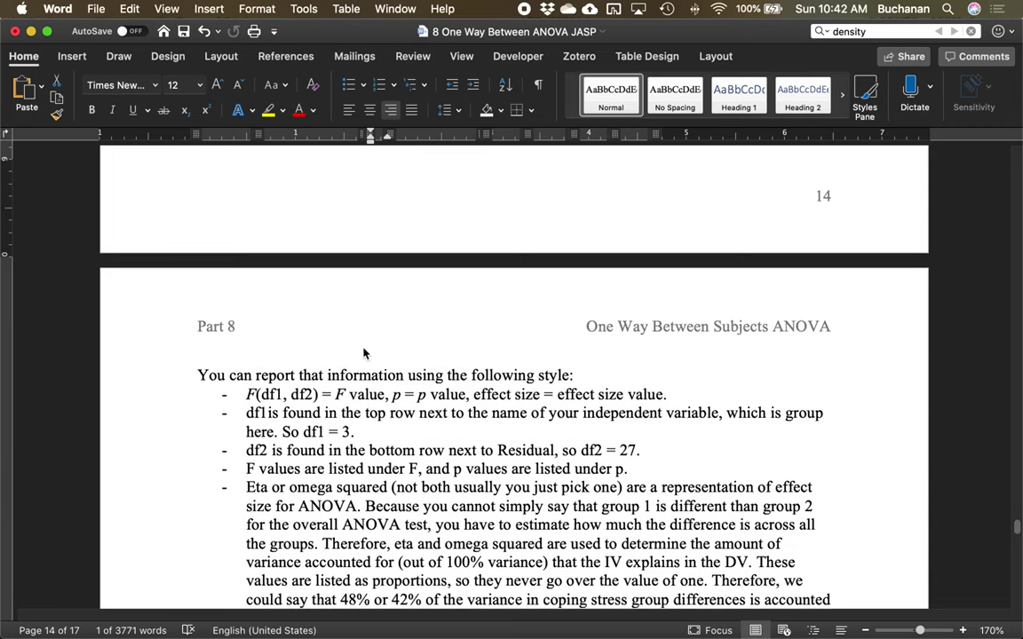
scroll(363, 350, "down", 3)
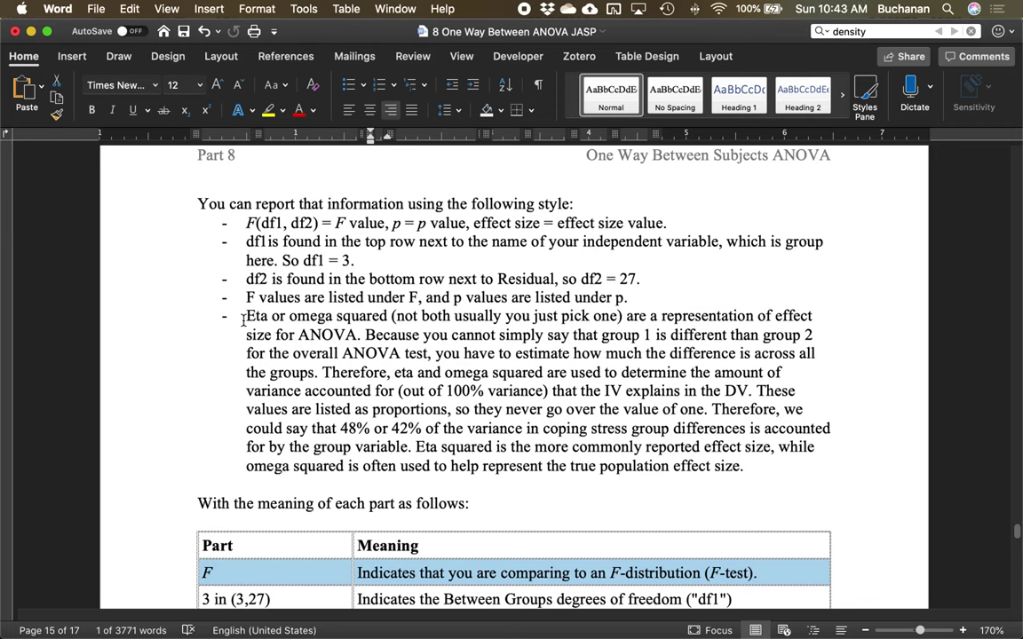
Select the η² and ω² values in the guide's ANOVA table and read the explanation of these effect sizes
scroll(285, 327, "up", 10)
scroll(418, 407, "down", 5)
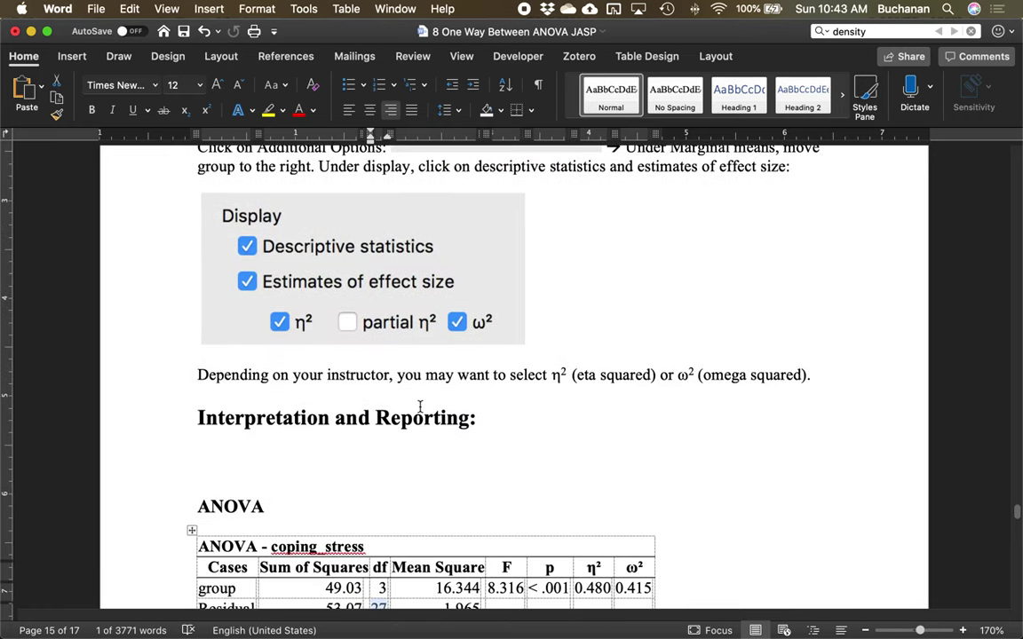
left_click_drag(593, 413, 634, 414)
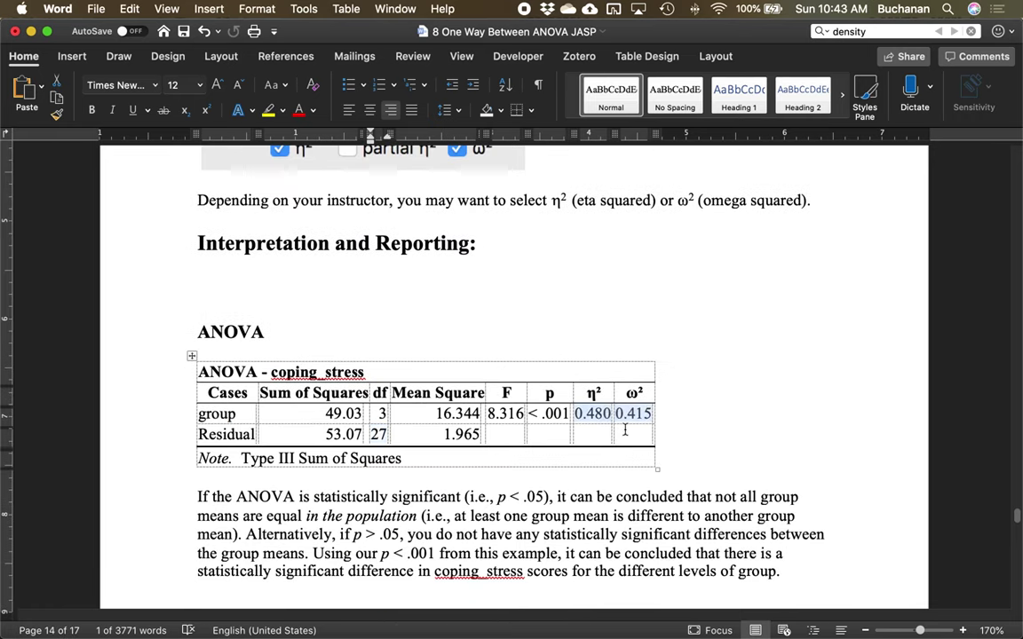
scroll(629, 444, "down", 5)
scroll(629, 444, "down", 5)
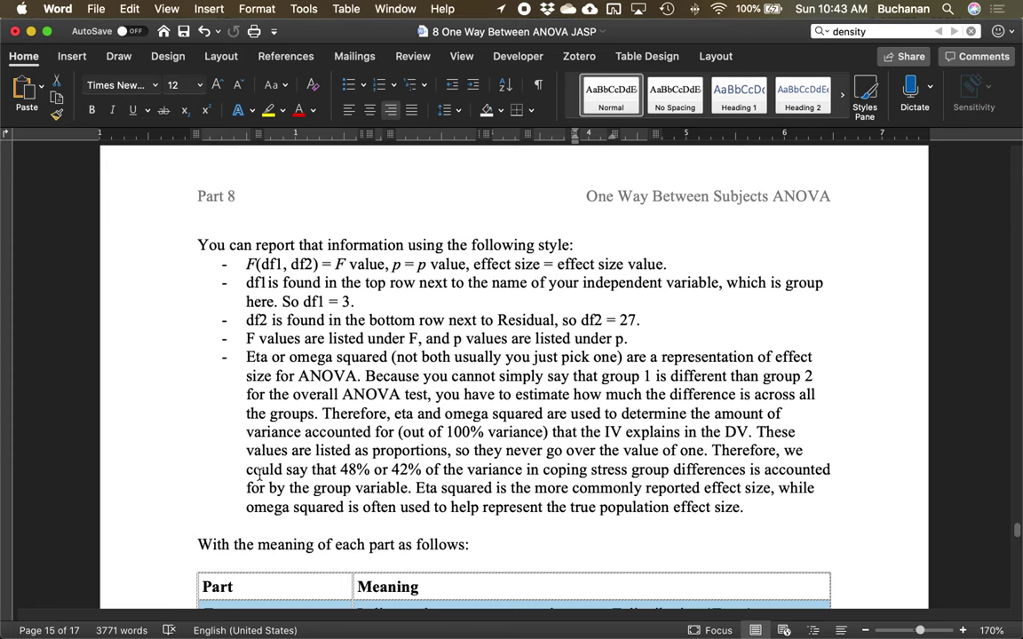
Study the guide's table explaining each part of the F-test report, highlighting the Within Groups degrees of freedom description
scroll(323, 401, "down", 1)
scroll(323, 401, "down", 6)
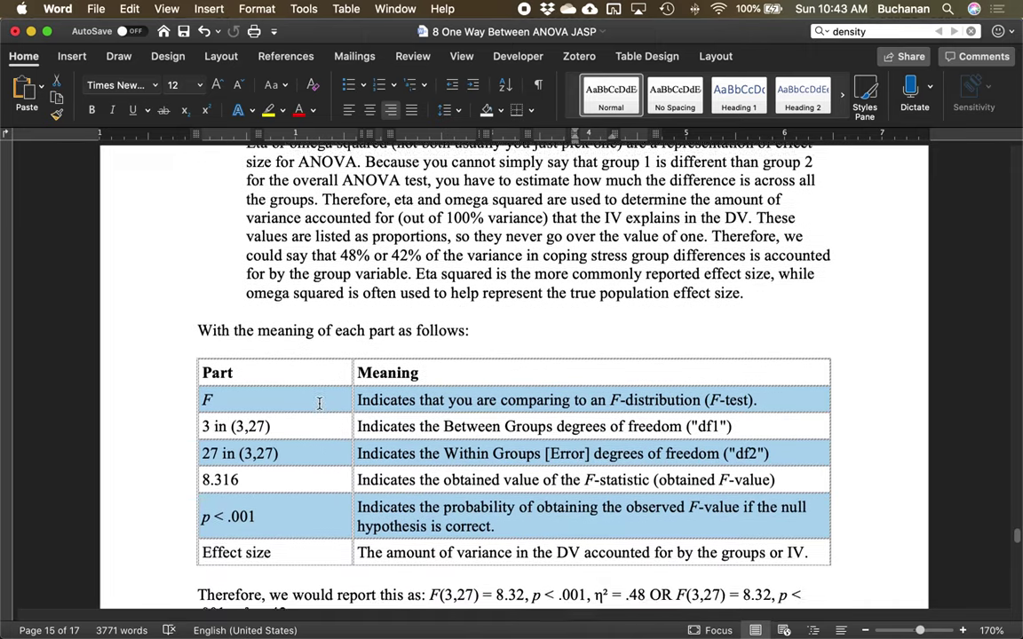
scroll(319, 403, "down", 1)
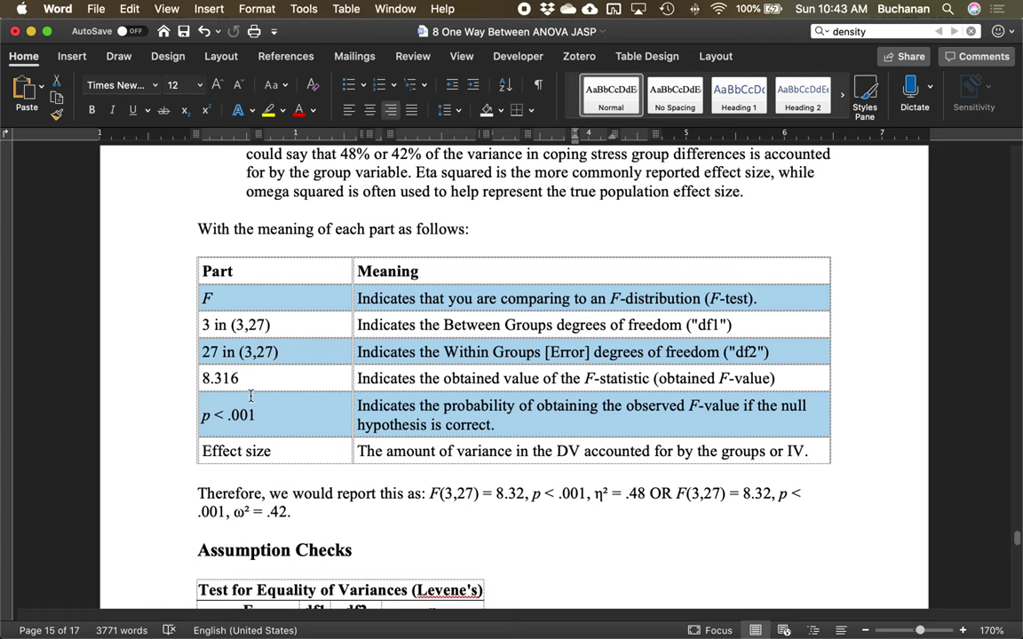
scroll(214, 354, "down", 3)
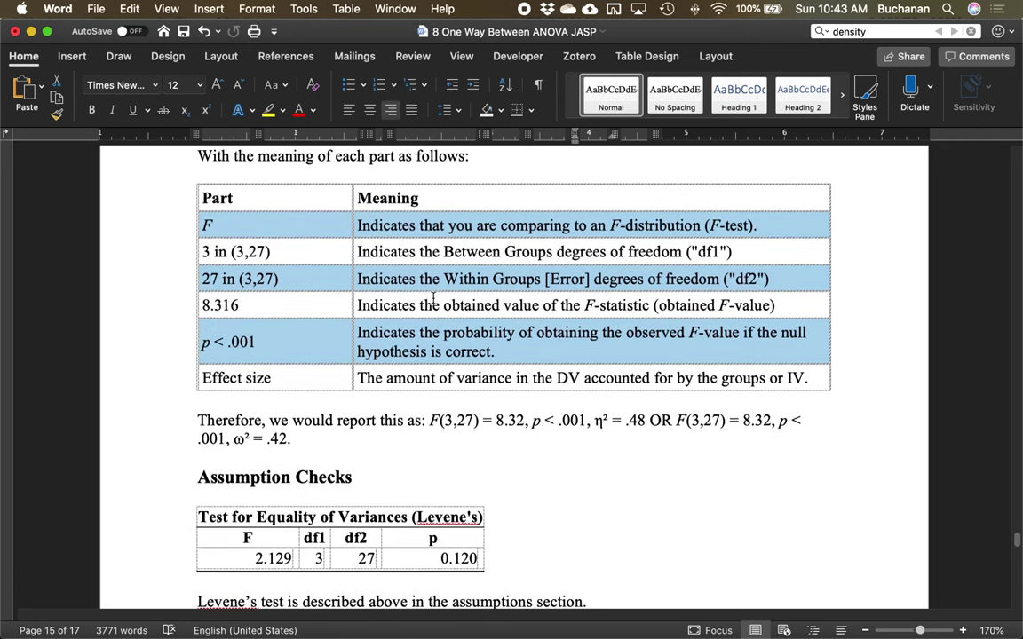
left_click_drag(358, 278, 643, 278)
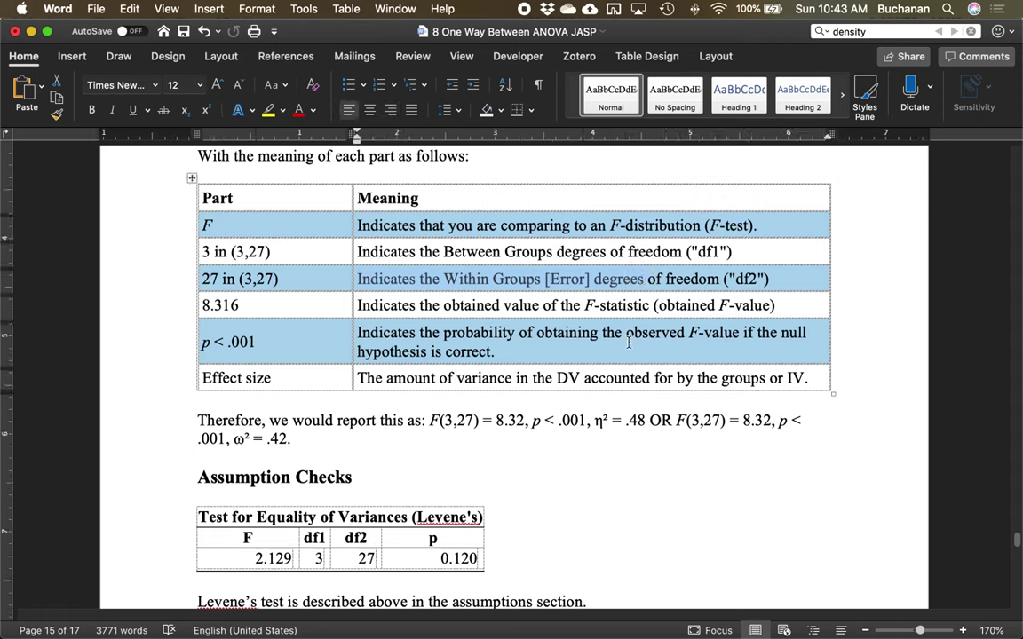
left_click(510, 279)
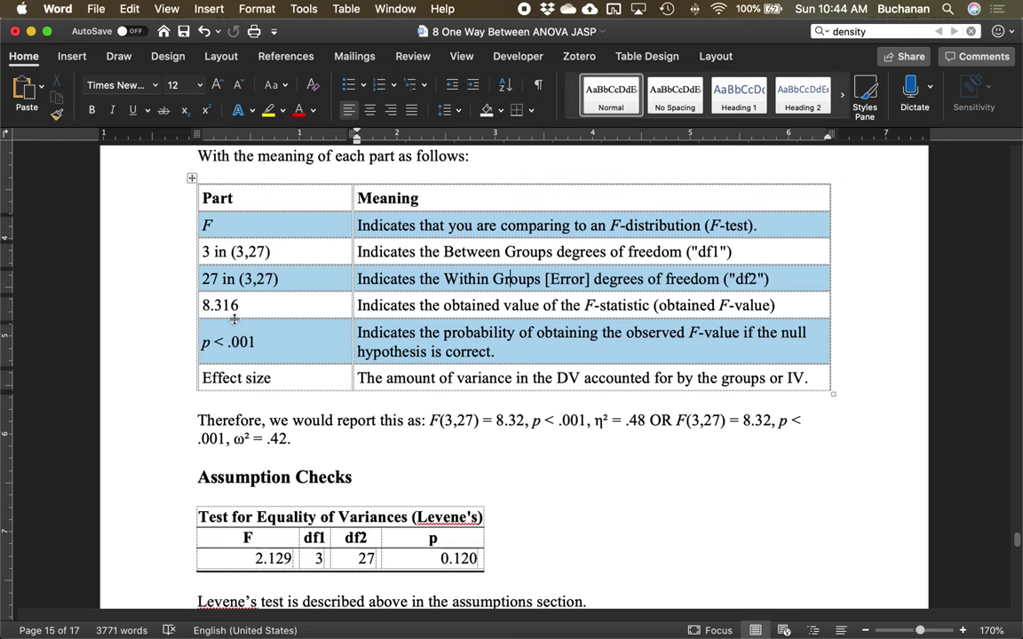
Select the guide's example F-test report with η² and view the Levene's test table under Assumption Checks
scroll(226, 315, "down", 1)
scroll(231, 317, "down", 5)
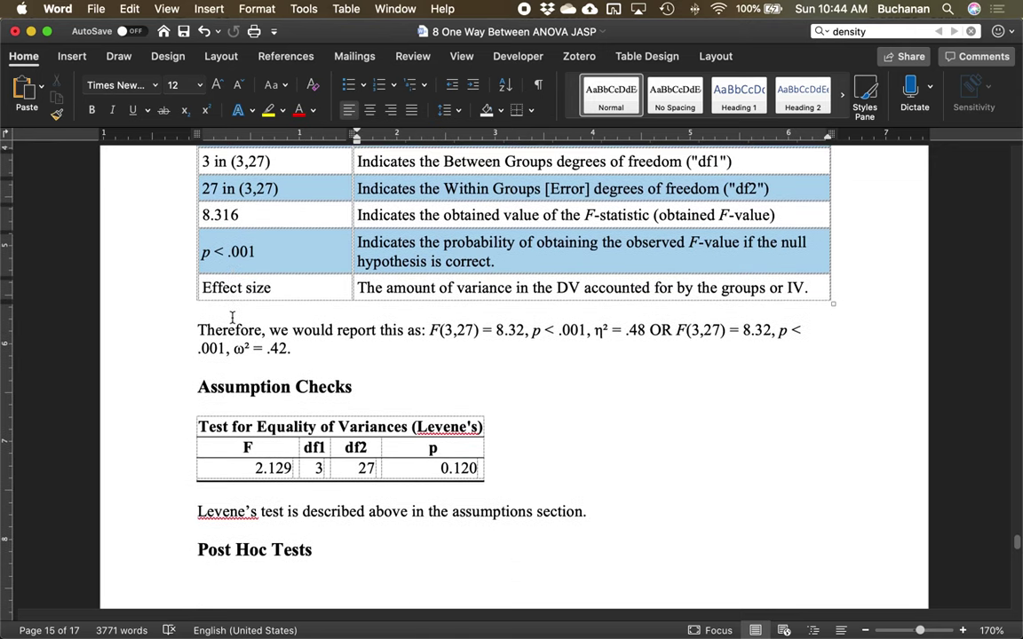
scroll(337, 346, "down", 1)
left_click(441, 325)
left_click_drag(441, 325, 645, 325)
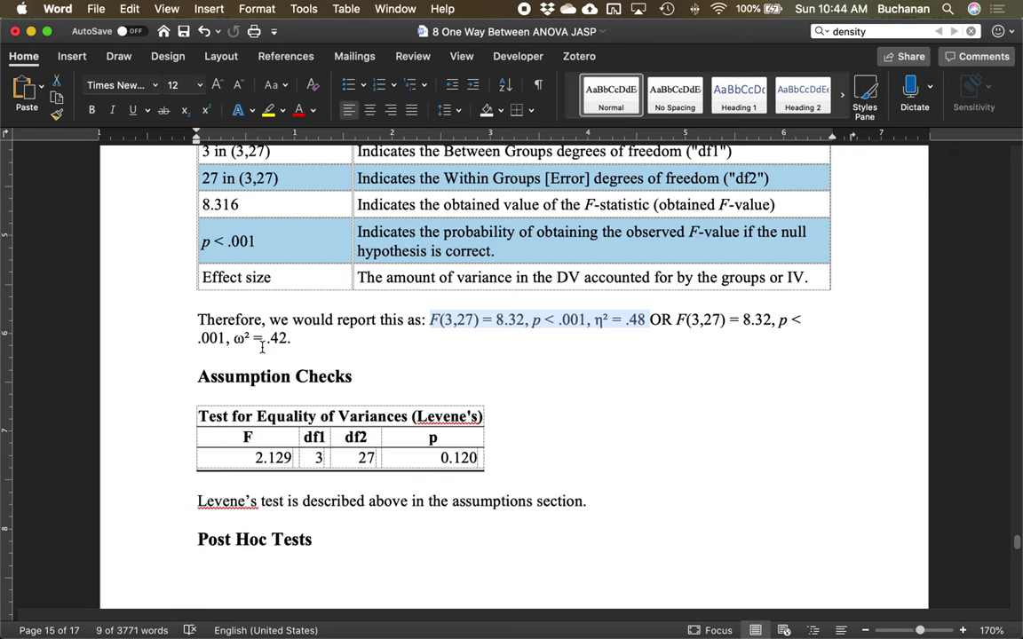
scroll(456, 368, "down", 4)
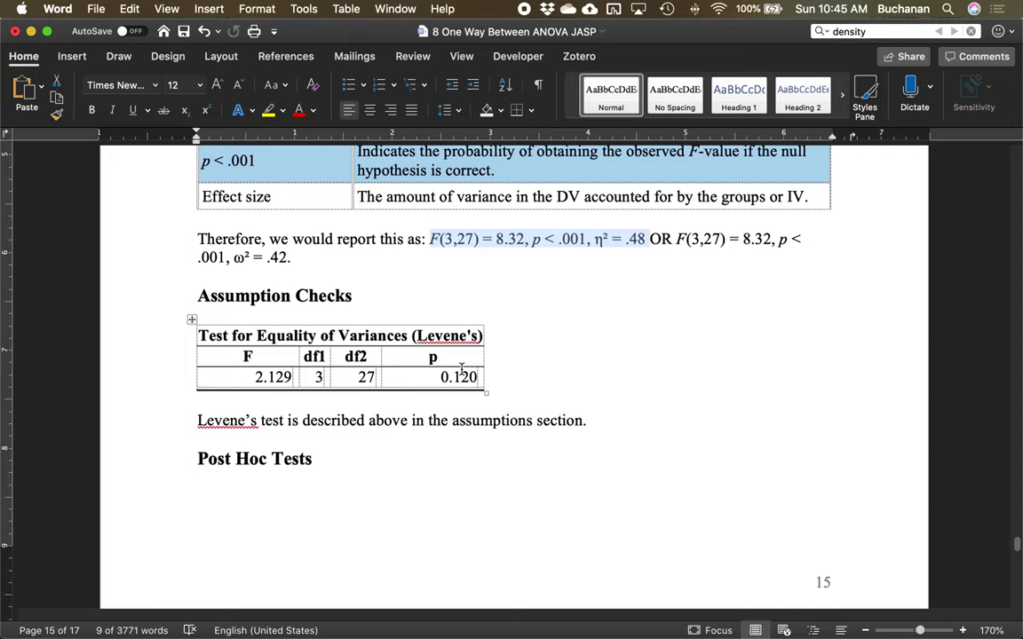
Examine the guide's Post Hoc Comparisons table for group, highlighting values in the t column and the whole Tukey p column
scroll(460, 368, "down", 20)
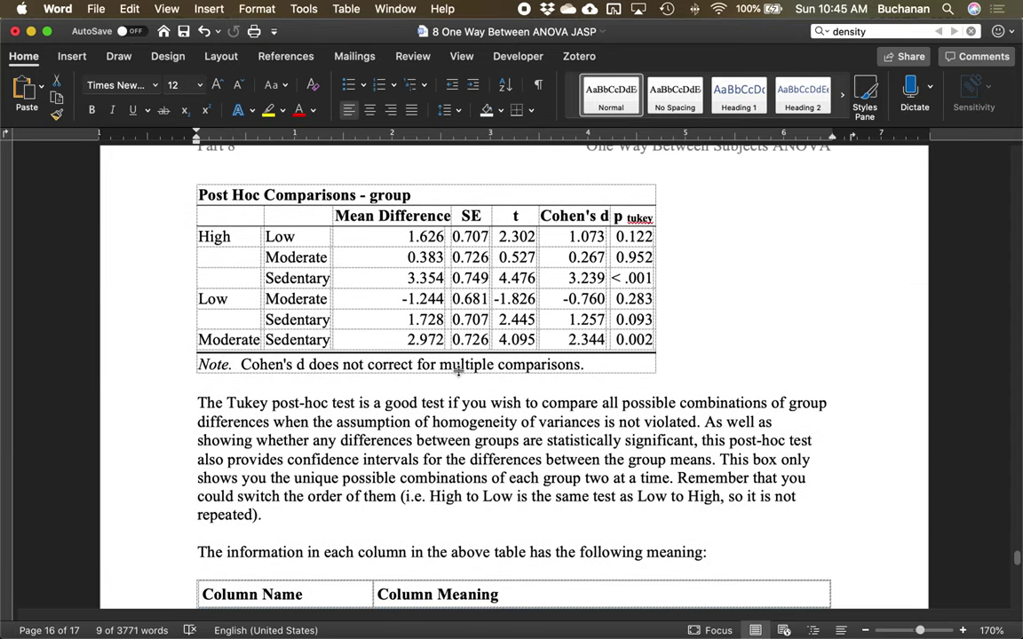
scroll(484, 336, "up", 7)
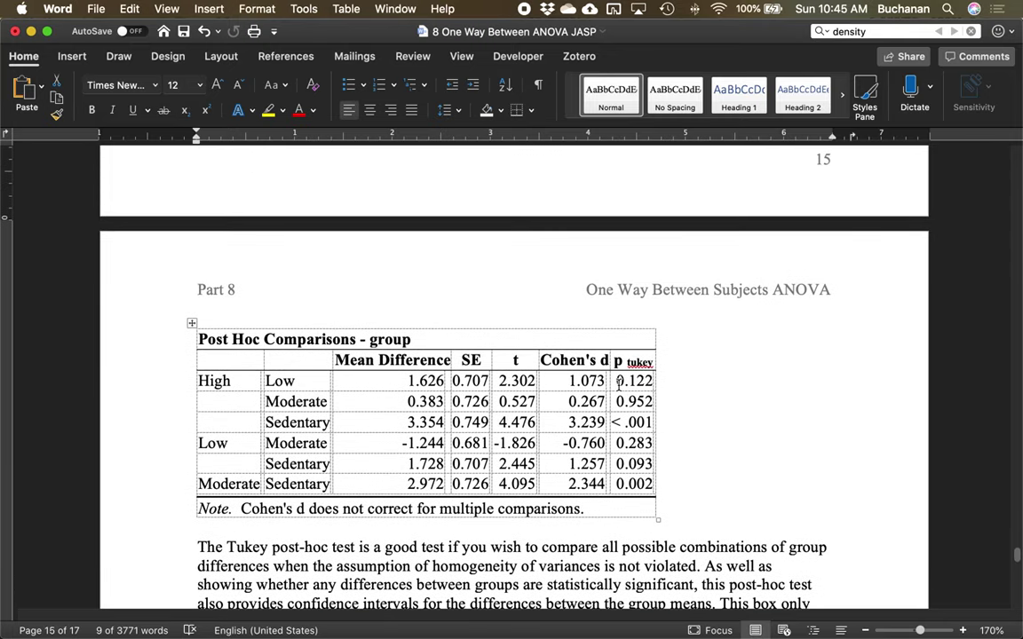
scroll(616, 385, "up", 7)
scroll(615, 384, "down", 11)
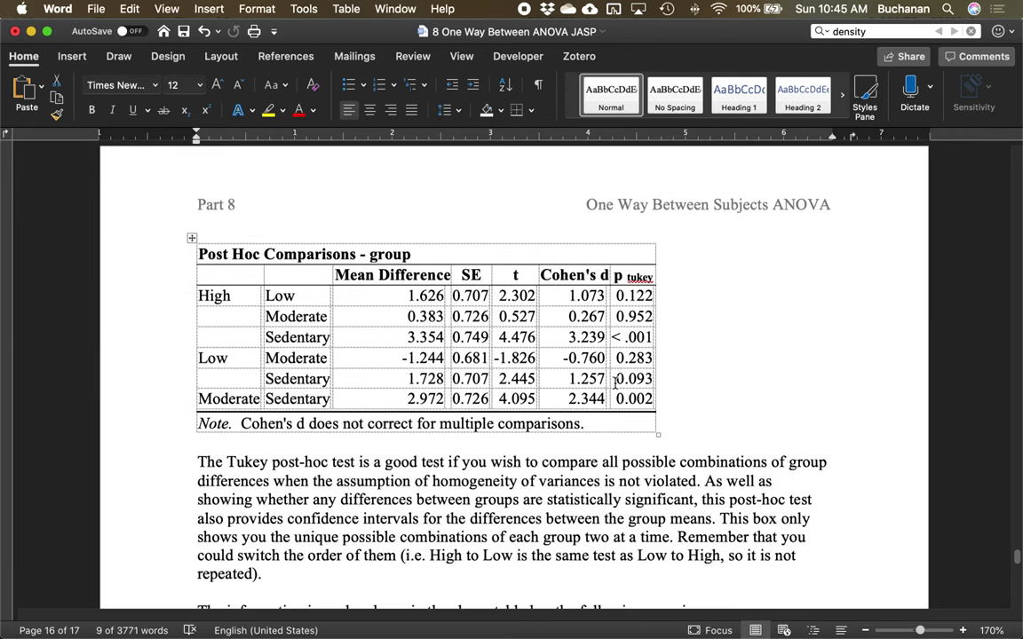
scroll(614, 381, "down", 1)
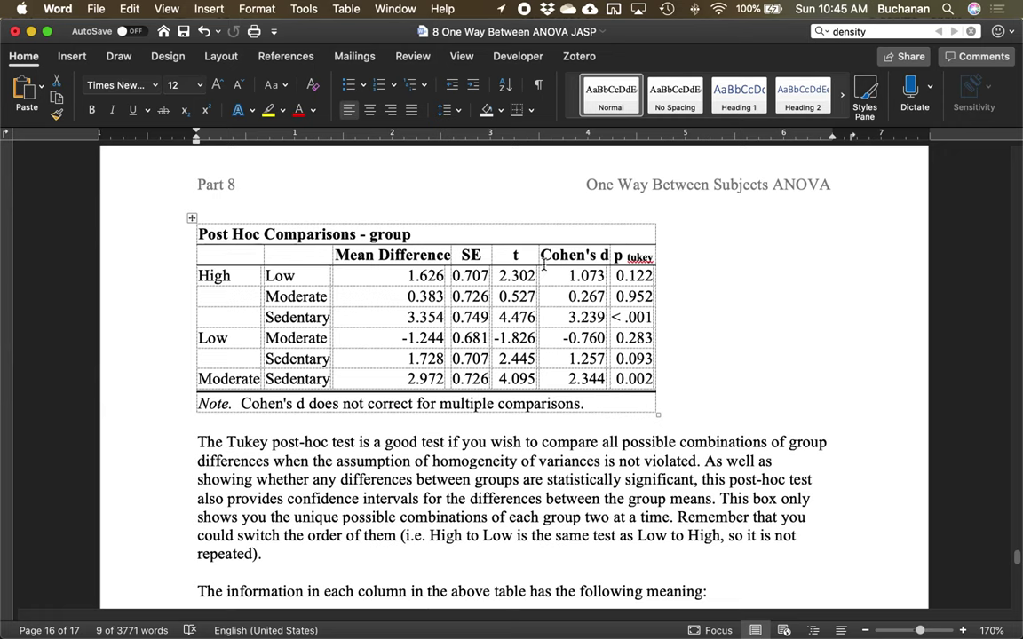
left_click_drag(513, 271, 513, 299)
left_click_drag(614, 250, 641, 397)
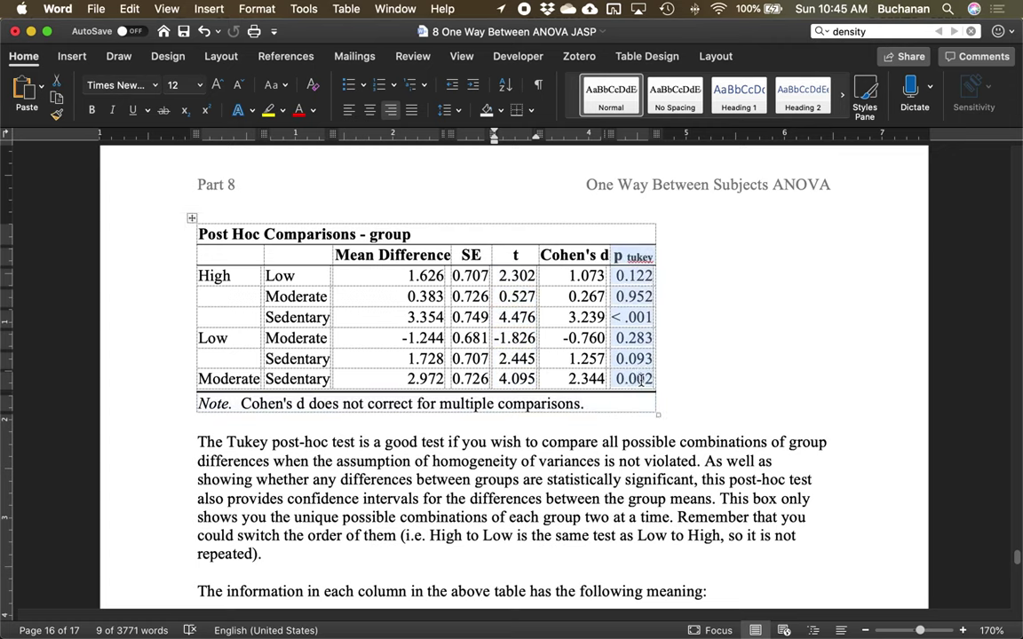
left_click(705, 355)
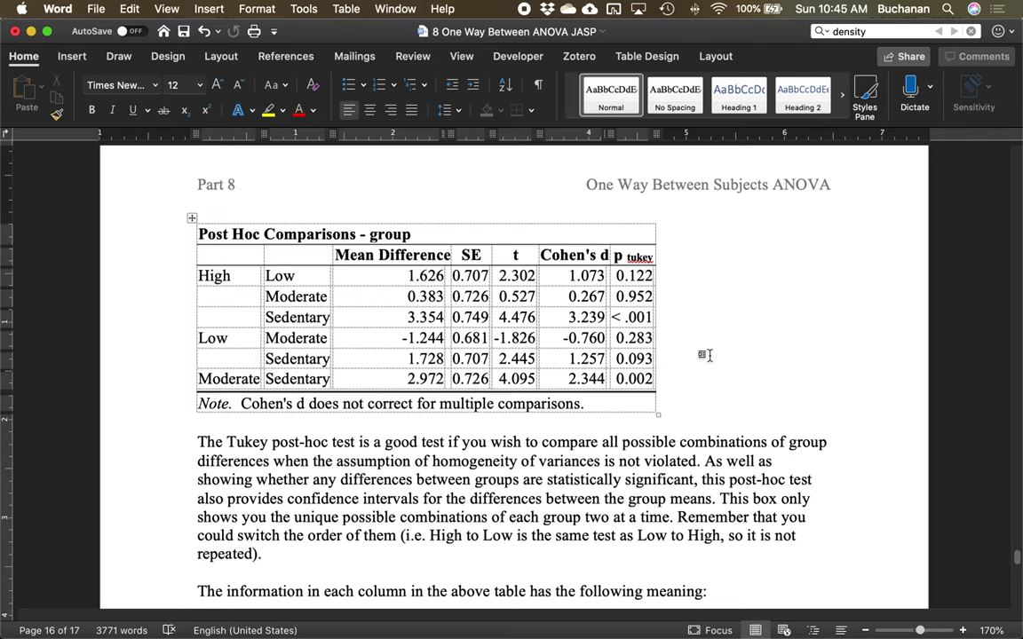
Select the Tukey p values of all comparisons and trace which group pairs they belong to, starting from High
left_click(620, 277)
left_click_drag(620, 277, 630, 380)
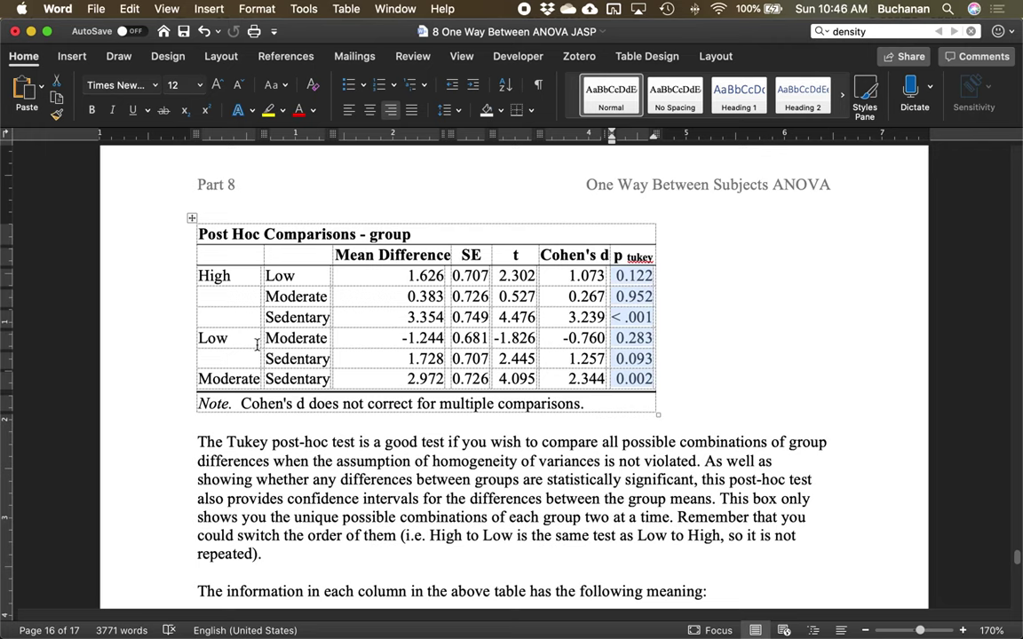
left_click(199, 359)
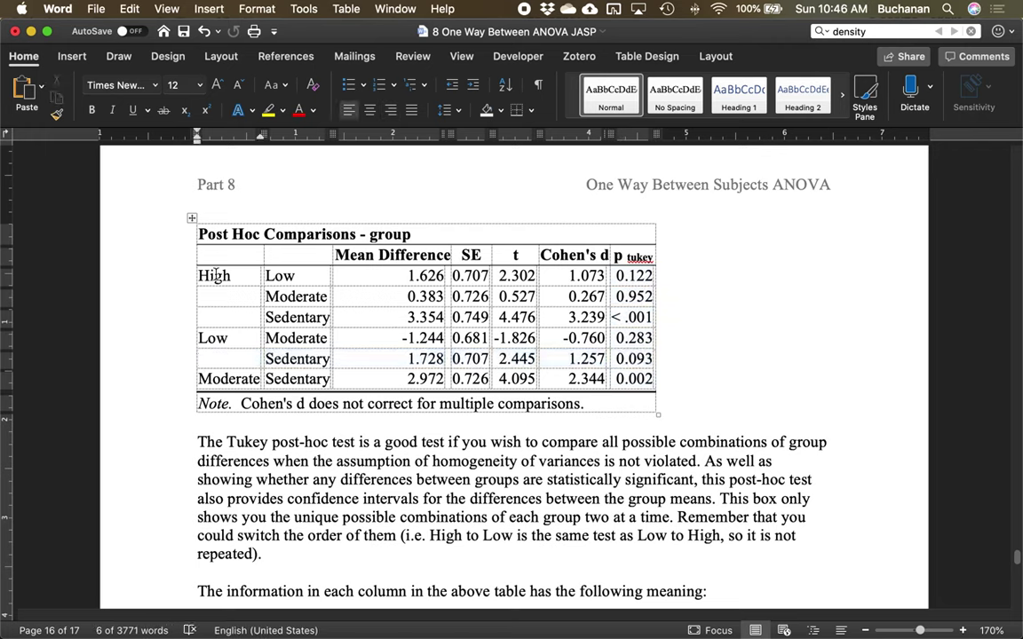
left_click(202, 359)
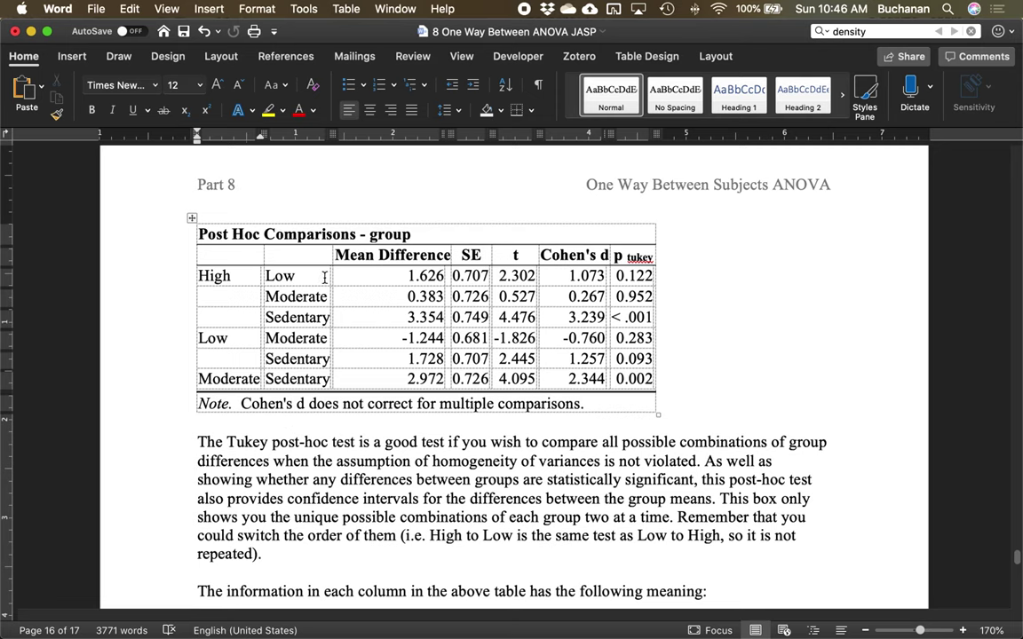
mouse_move(201, 268)
left_mouse_down()
mouse_move(292, 335)
mouse_move(374, 371)
mouse_move(599, 381)
mouse_move(304, 367)
mouse_move(217, 265)
mouse_move(212, 275)
left_mouse_up()
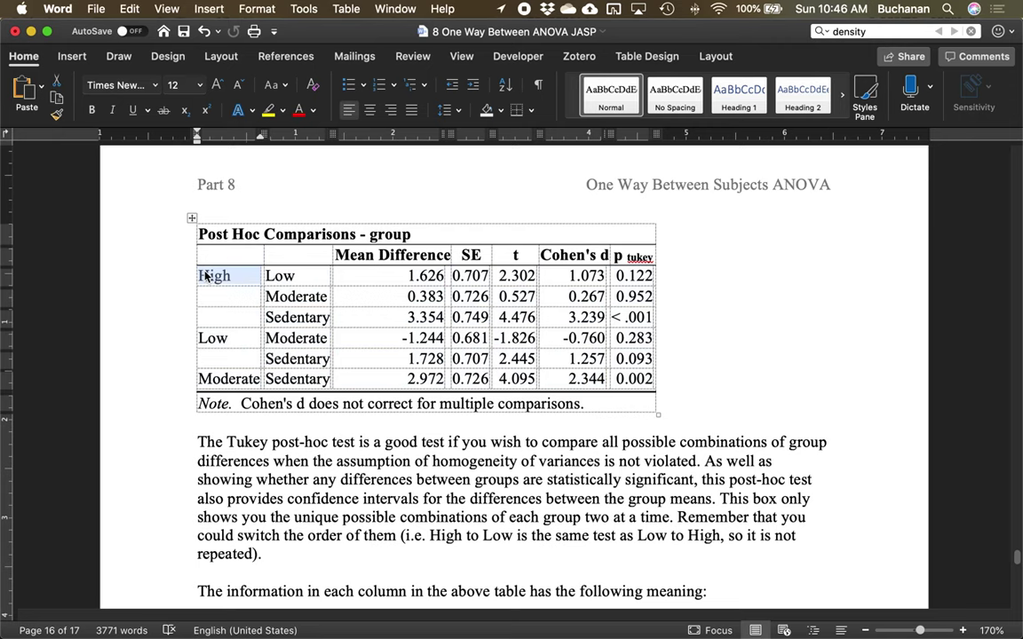
Study the effect sizes in the Post Hoc Comparisons table, highlighting the Cohen's d note and the High versus Low values
left_click(215, 276)
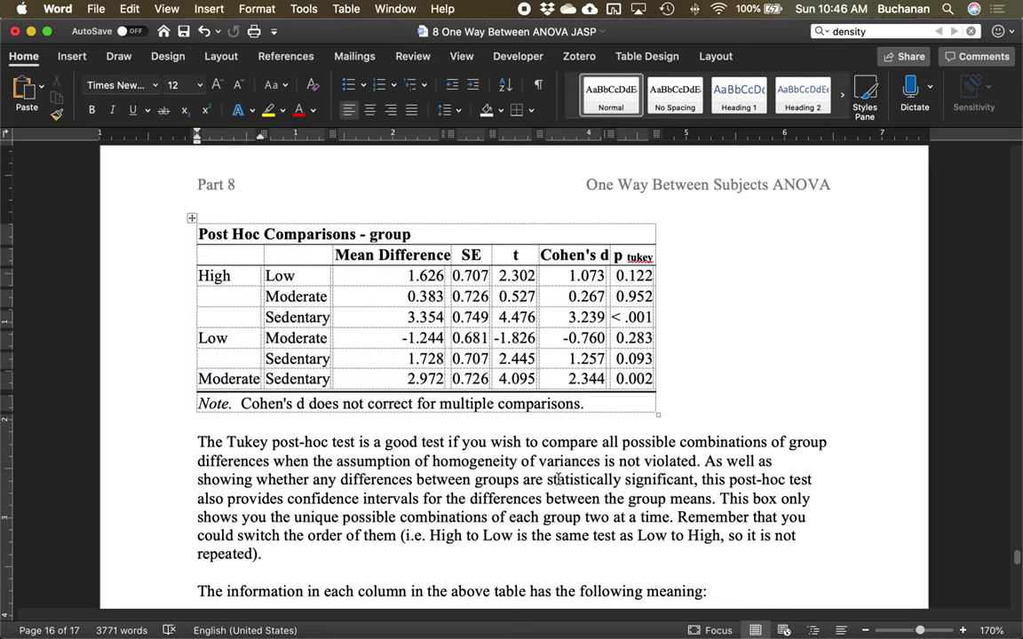
scroll(413, 348, "down", 2)
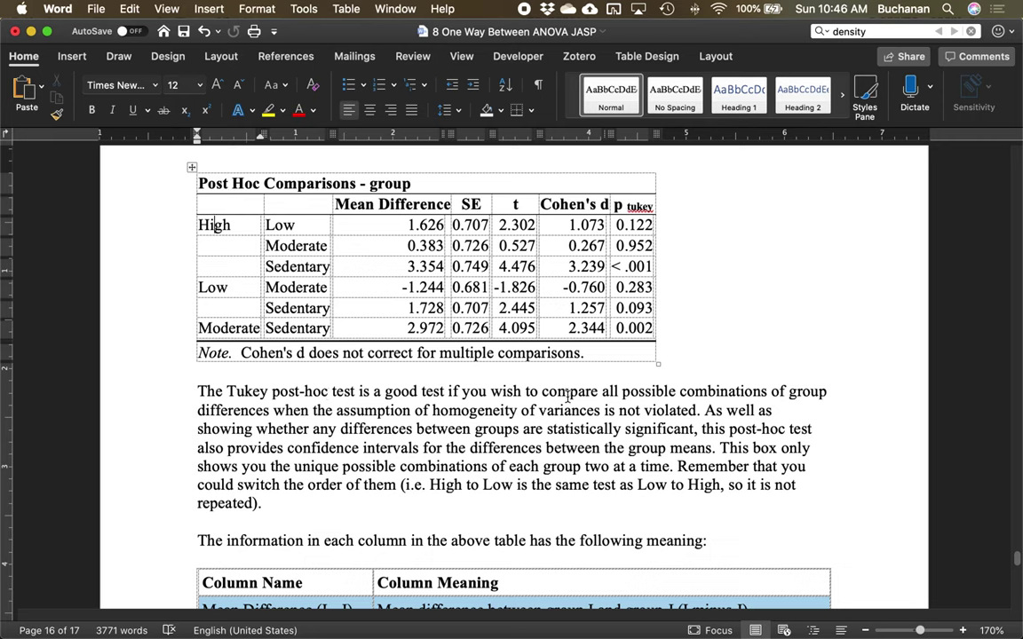
left_click_drag(366, 353, 524, 361)
left_click(593, 328)
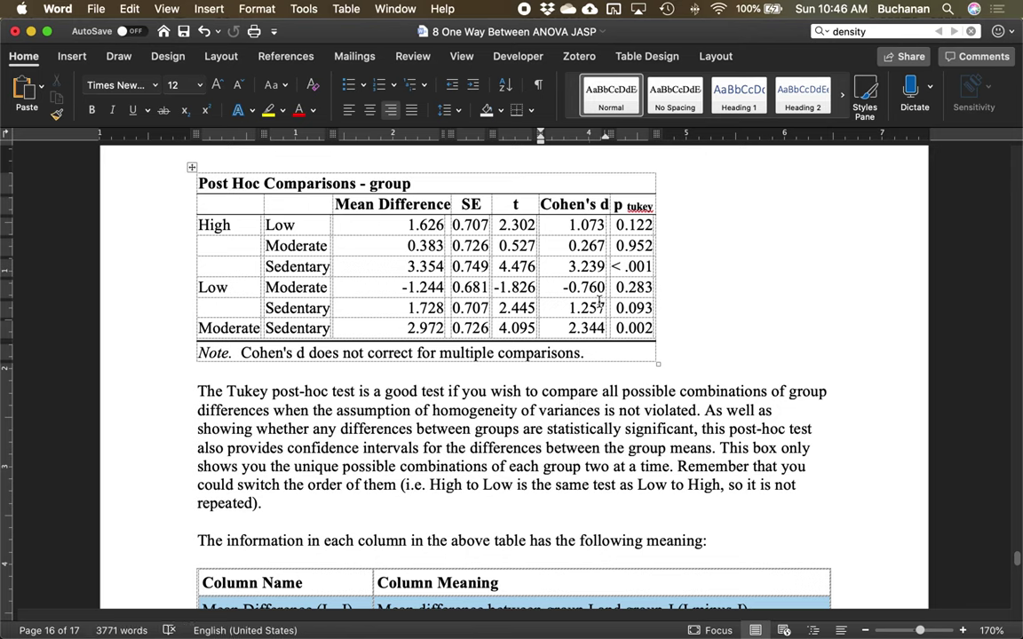
left_click_drag(569, 225, 616, 225)
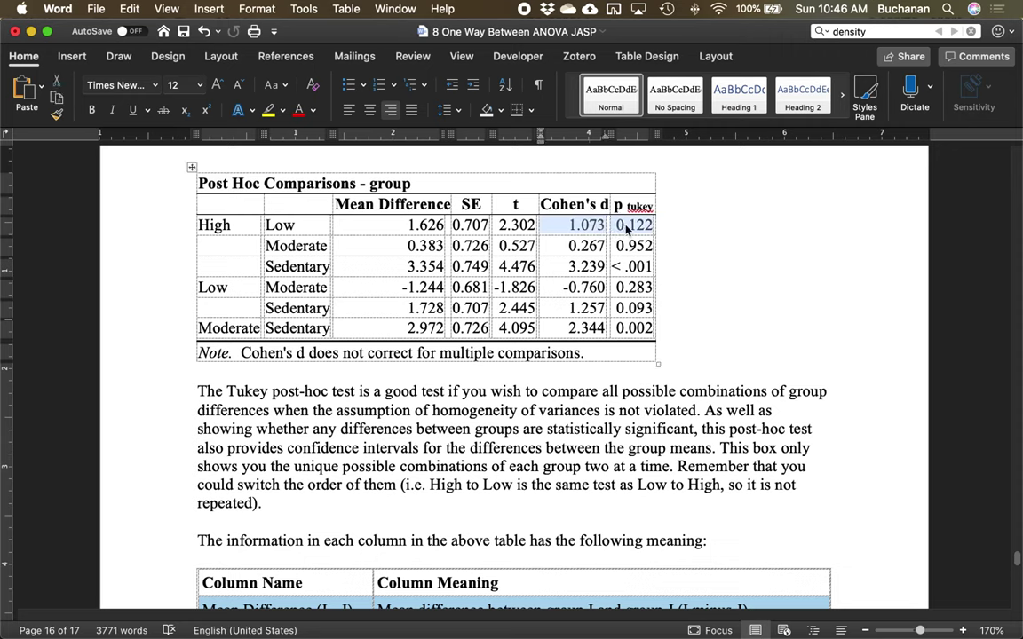
left_click(586, 224)
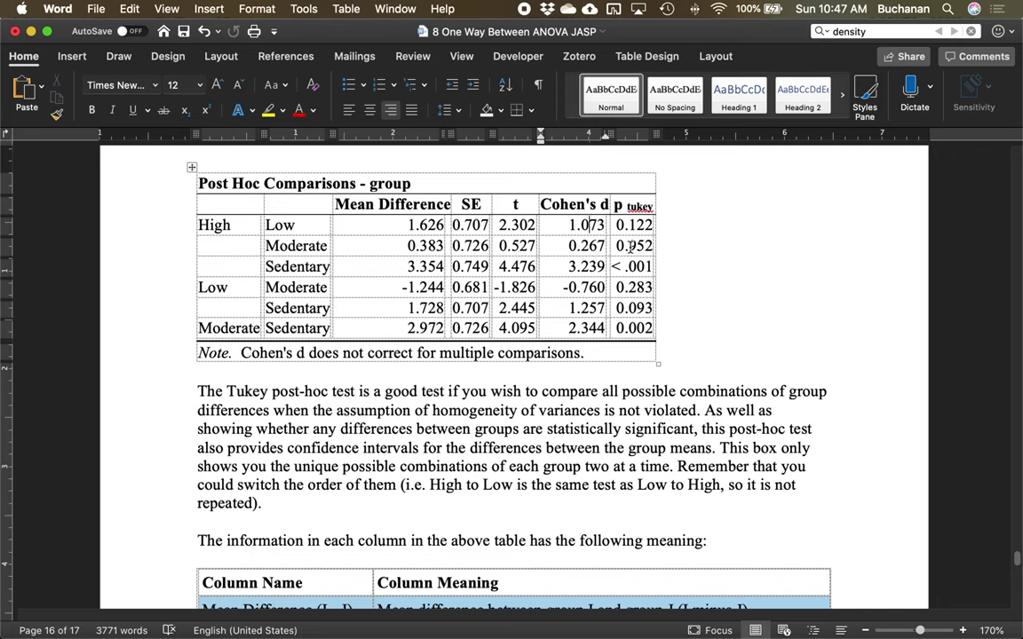
left_click_drag(321, 268, 238, 228)
left_click(286, 267)
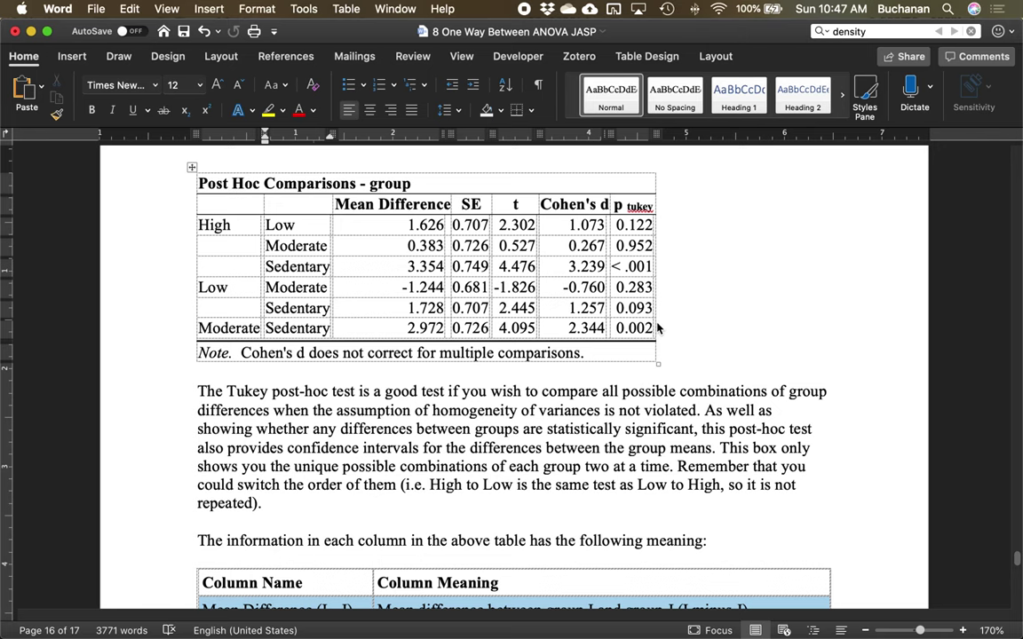
Read the table explaining the post hoc columns, highlighting the descriptions of the t value and the Tukey-corrected p value
scroll(658, 329, "down", 6)
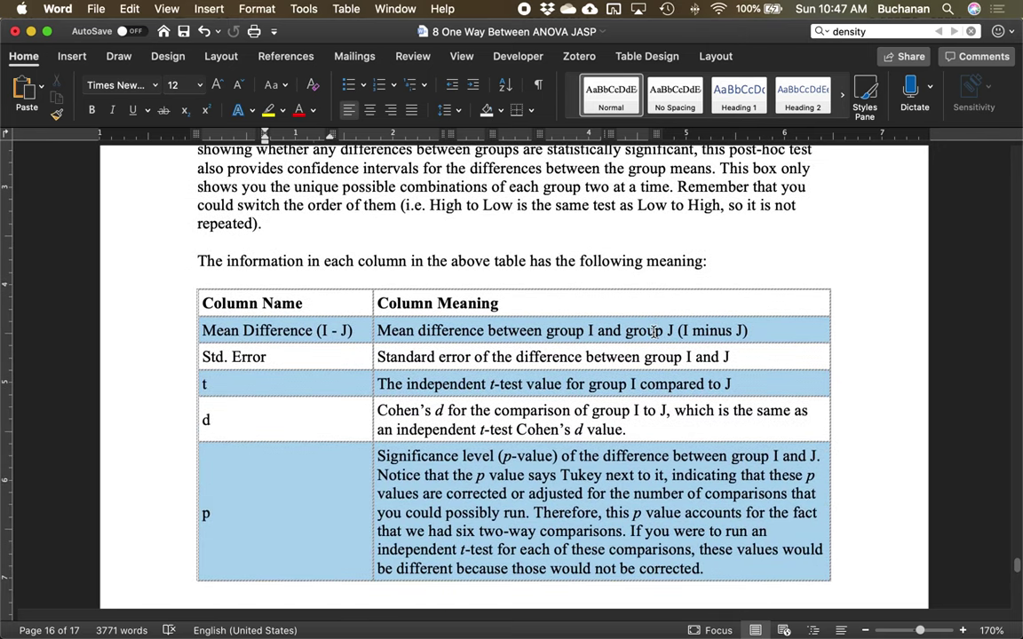
scroll(653, 330, "down", 2)
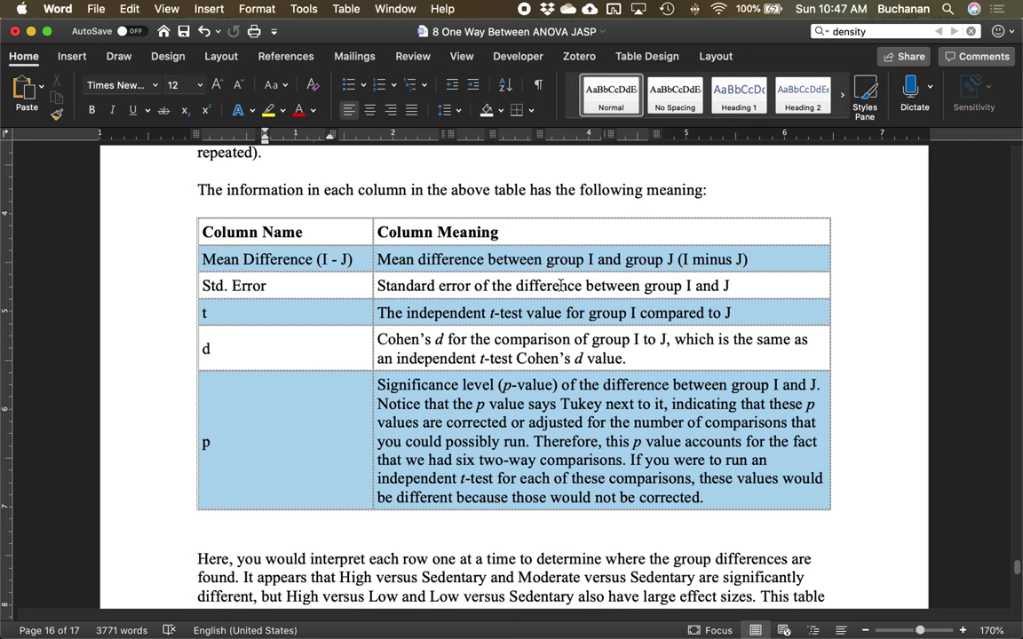
left_click_drag(400, 312, 667, 312)
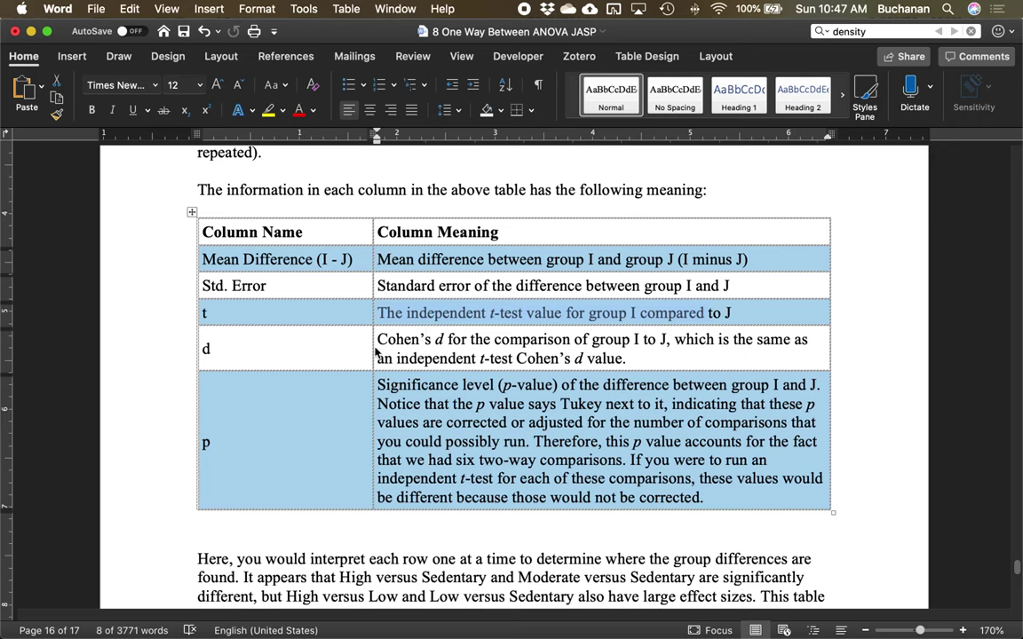
left_click_drag(392, 381, 540, 458)
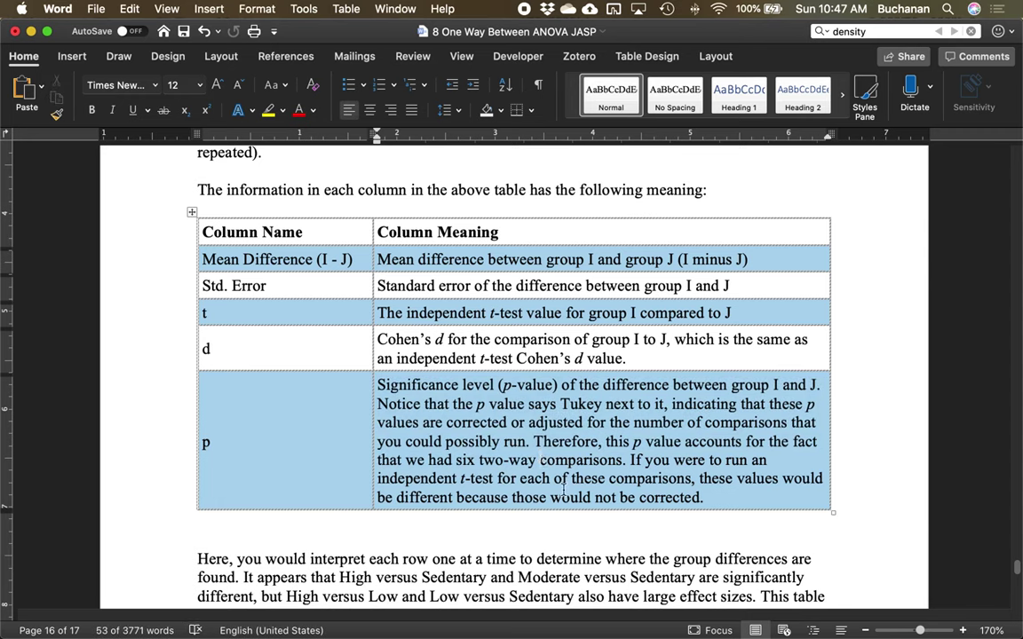
left_click(458, 404)
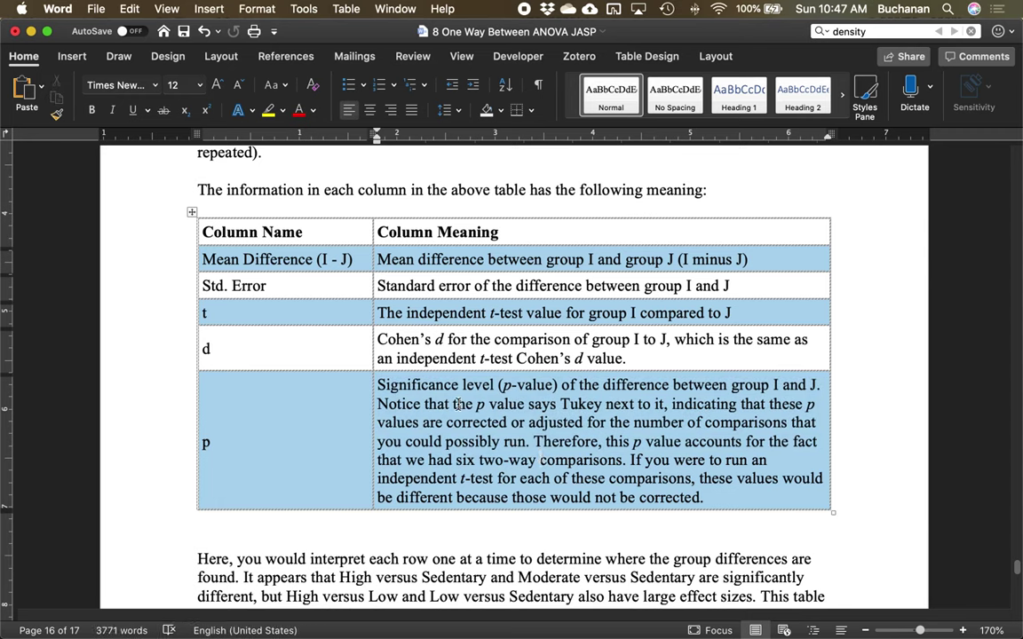
Examine the Marginal Means and Descriptives tables on page 17, highlighting the Lower and Upper CI columns and the SD and N columns
scroll(458, 405, "down", 2)
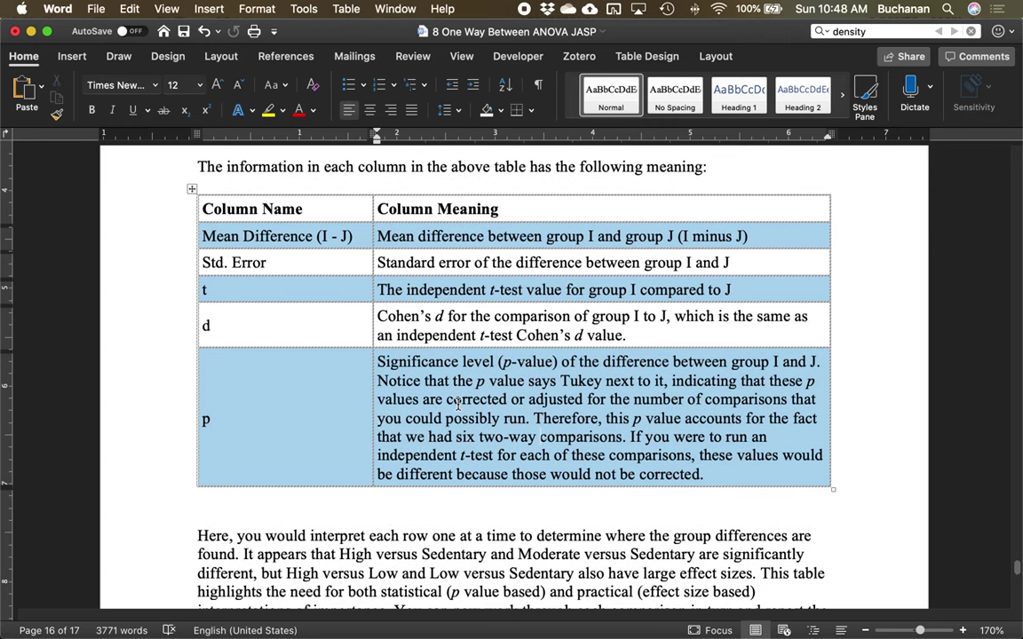
scroll(458, 405, "down", 5)
scroll(459, 405, "down", 5)
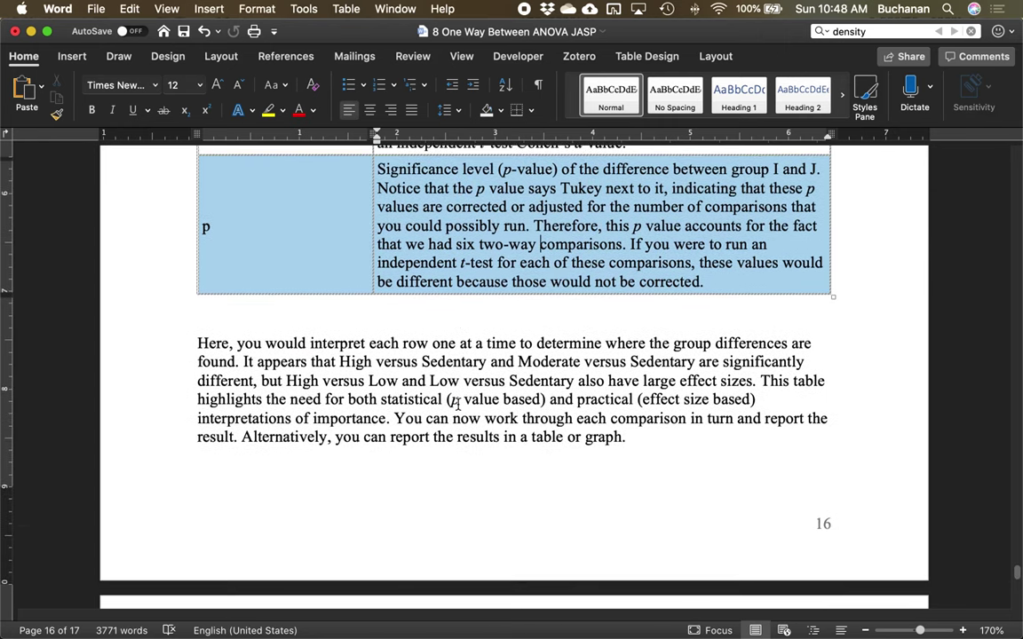
scroll(458, 404, "down", 9)
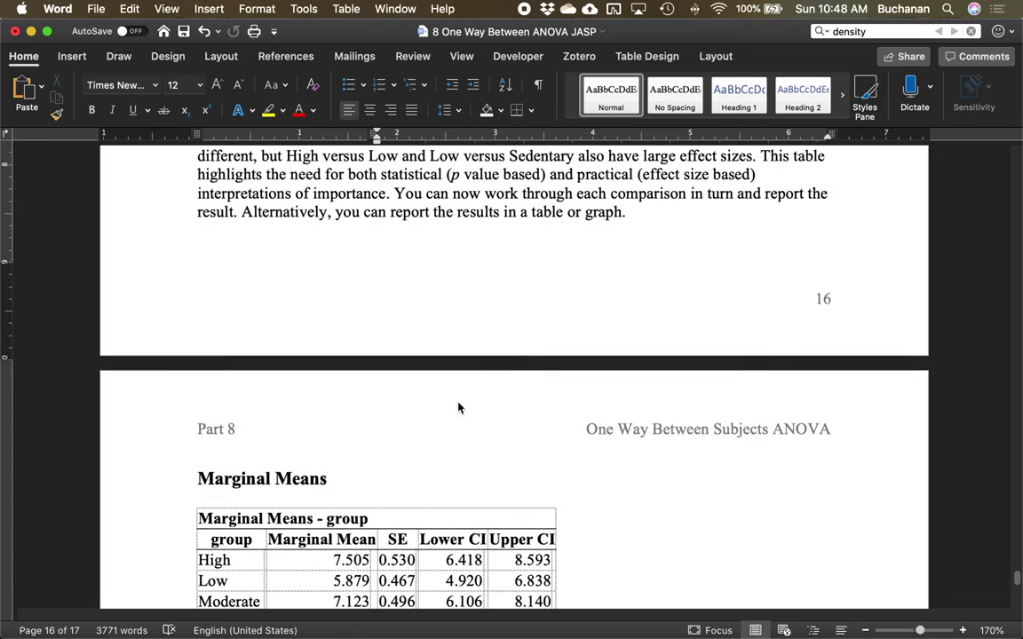
scroll(458, 404, "down", 2)
scroll(458, 404, "down", 3)
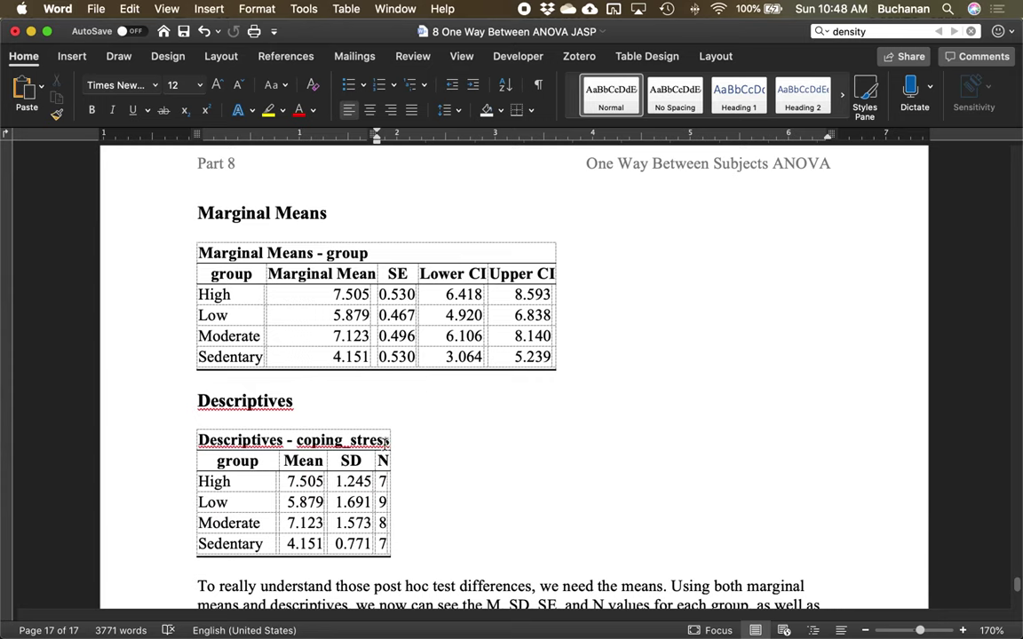
left_click(205, 504)
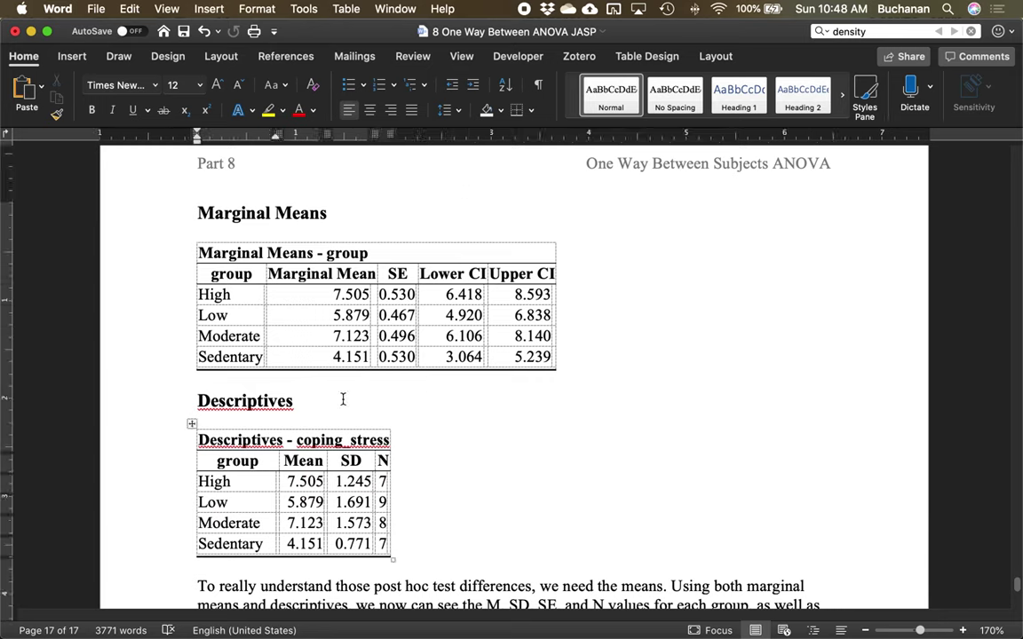
left_click_drag(432, 275, 533, 351)
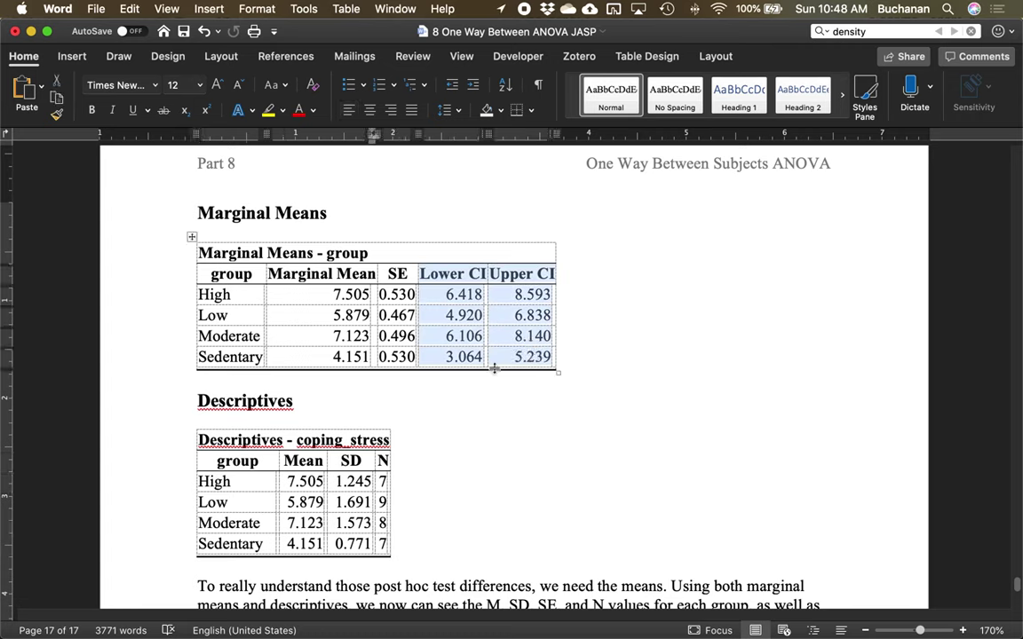
left_click_drag(376, 459, 374, 552)
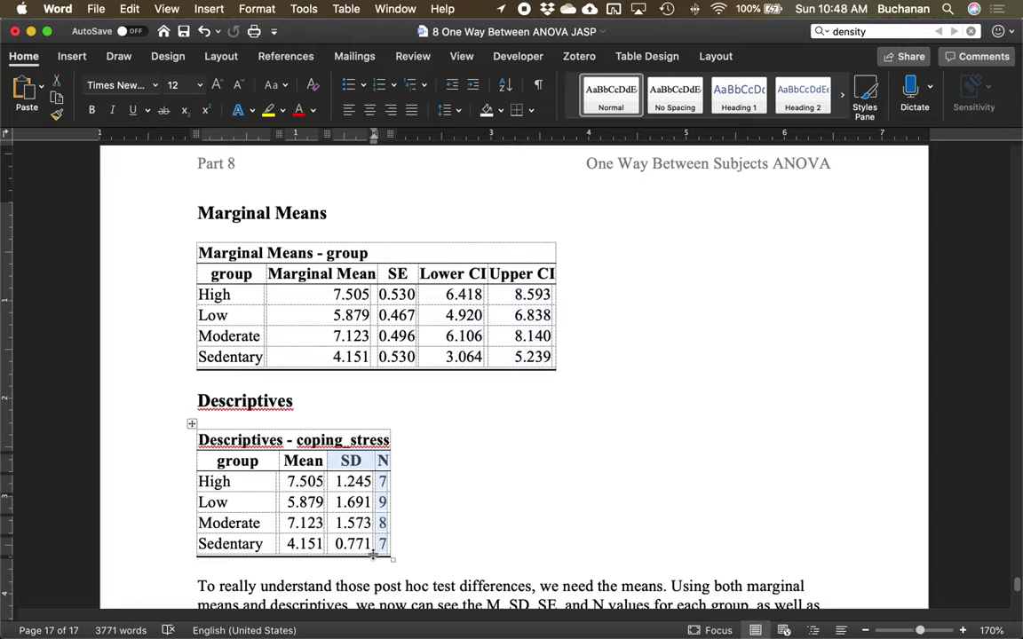
left_click(415, 499)
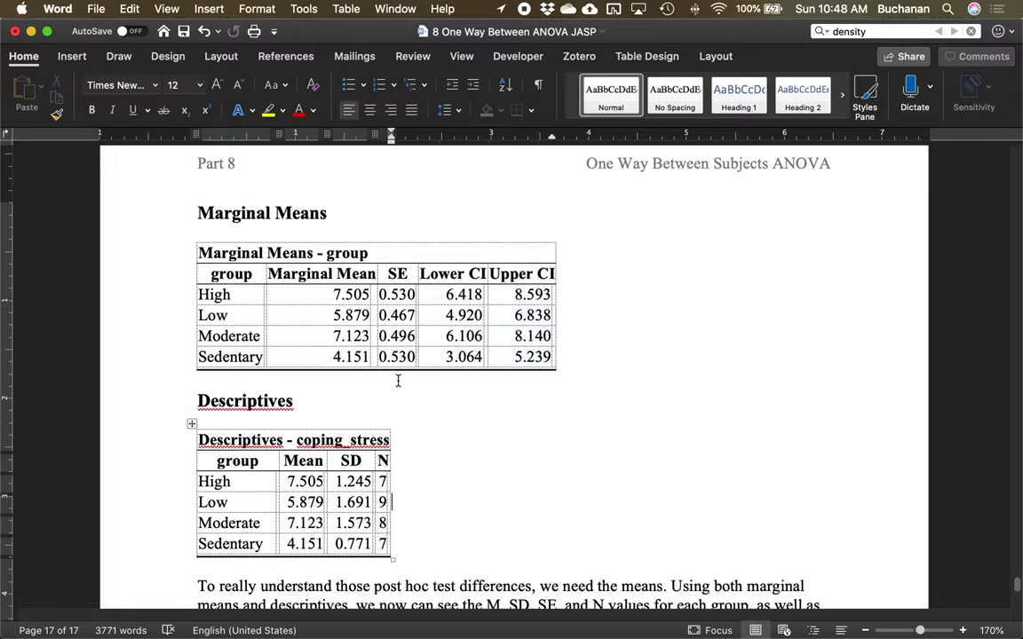
Switch to JASP and set up a descriptives plot with group on the horizontal axis
key("ctrl+Up")
left_click(253, 282)
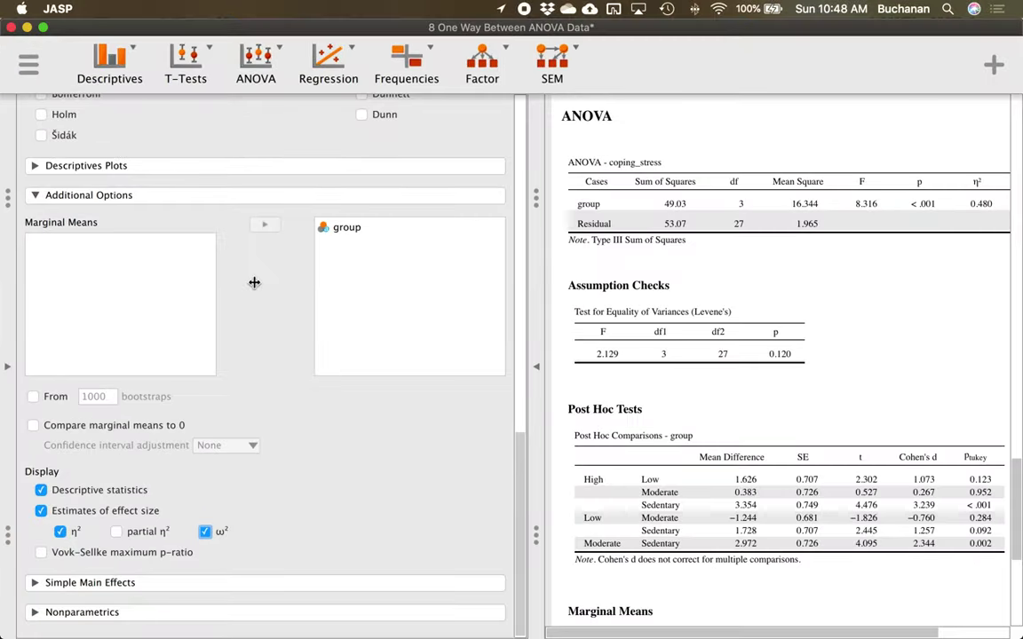
left_click(518, 478)
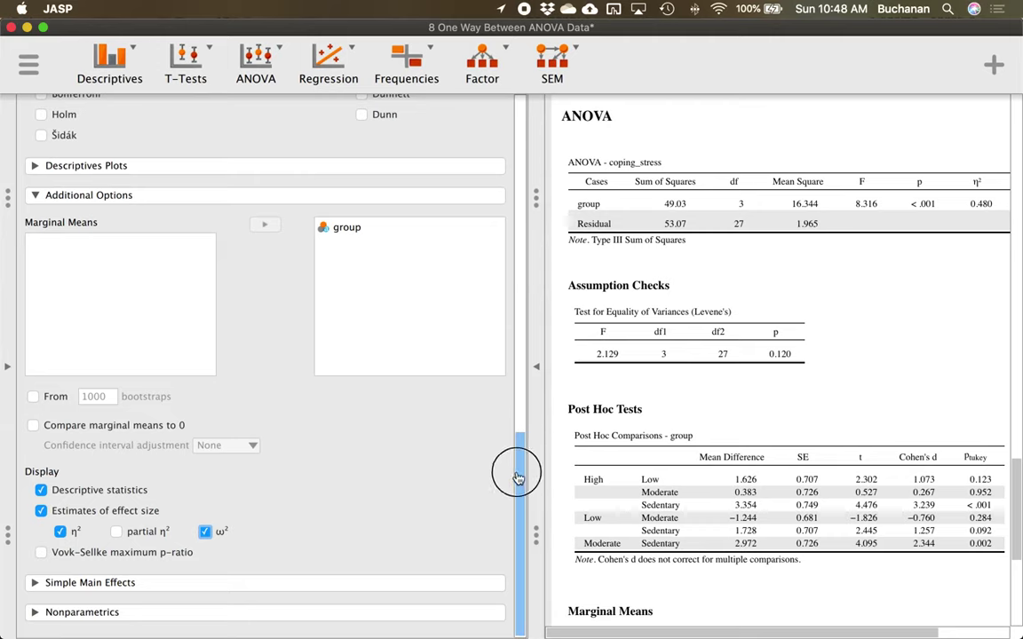
scroll(523, 599, "up", 2)
left_click_drag(525, 594, 530, 504)
left_click(171, 468)
scroll(178, 461, "down", 3)
left_click(107, 427)
left_click(263, 423)
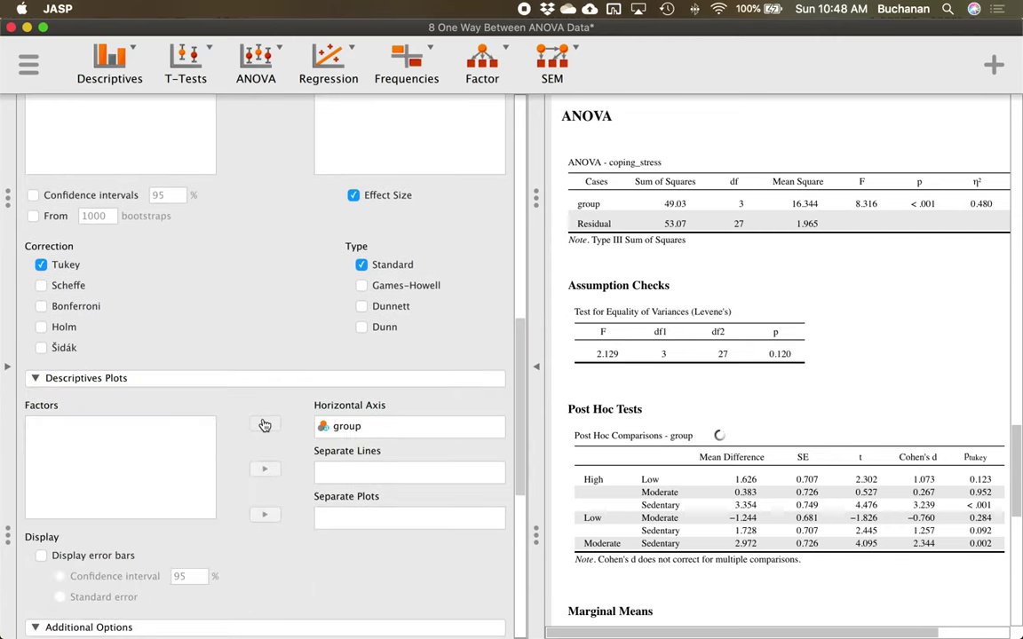
Display 95% confidence interval error bars on the descriptives plot and enlarge the plot in the results
left_click(107, 555)
scroll(653, 395, "down", 10)
scroll(656, 402, "down", 2)
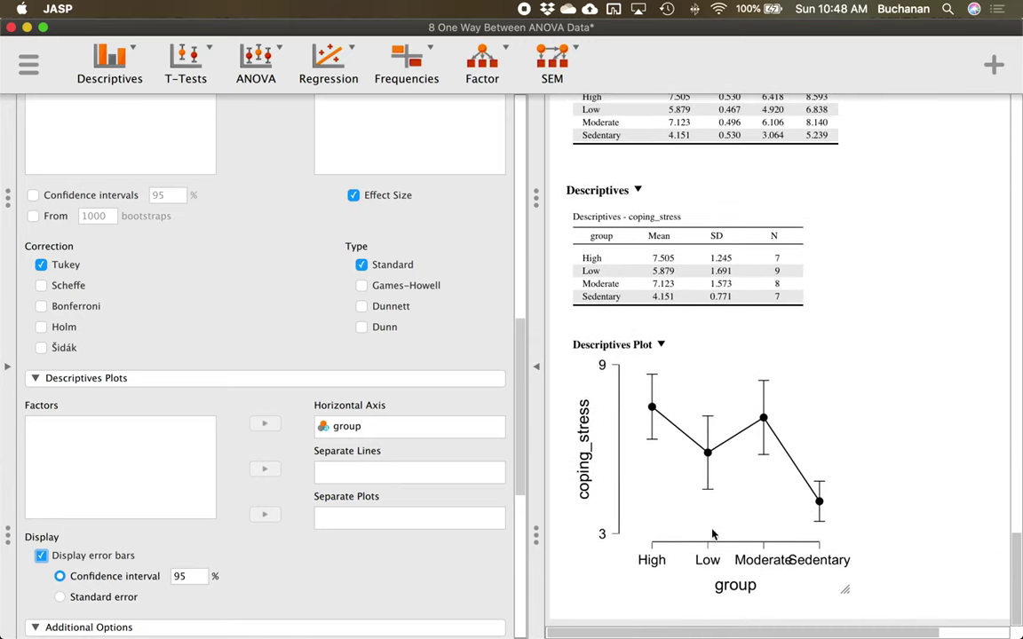
left_click_drag(843, 591, 927, 601)
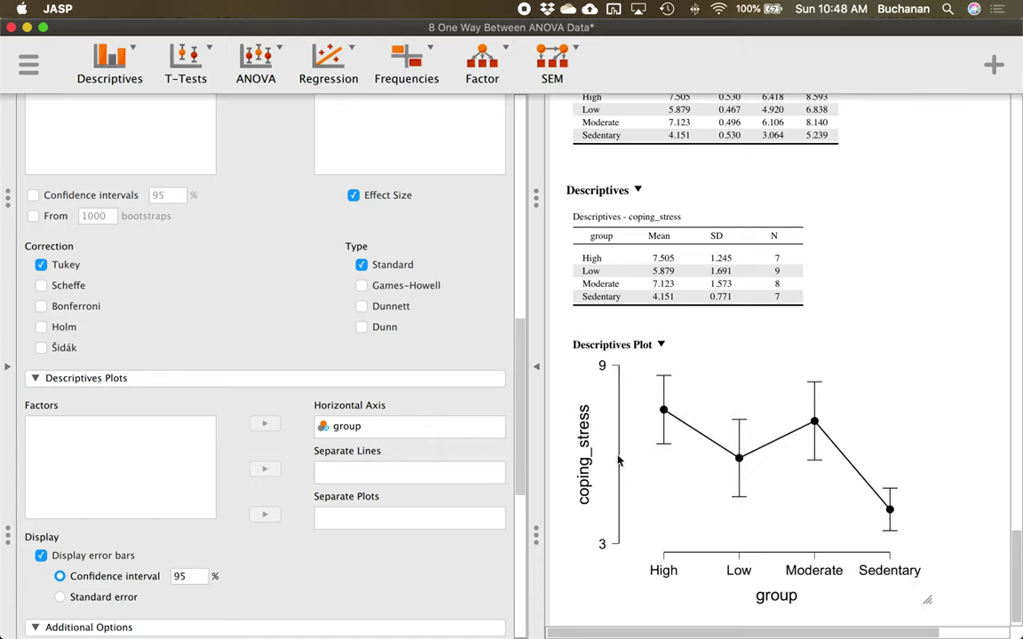
Switch back to the Word guide and highlight the mean and SD for High, Moderate and Sedentary in the Descriptives table
mouse_move(824, 632)
key("ctrl+Up")
left_click(221, 297)
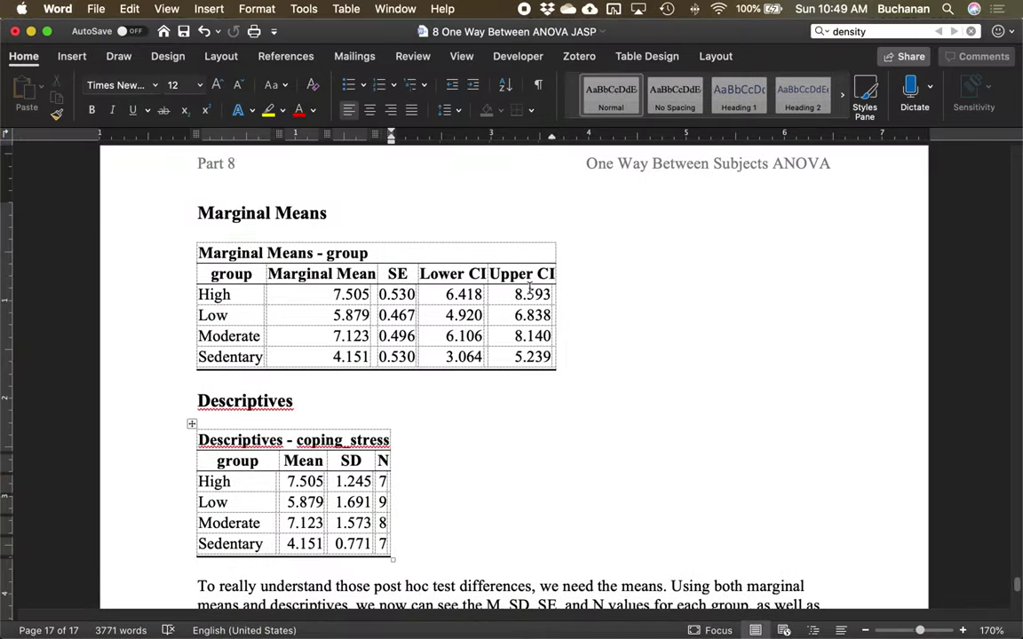
scroll(616, 316, "down", 5)
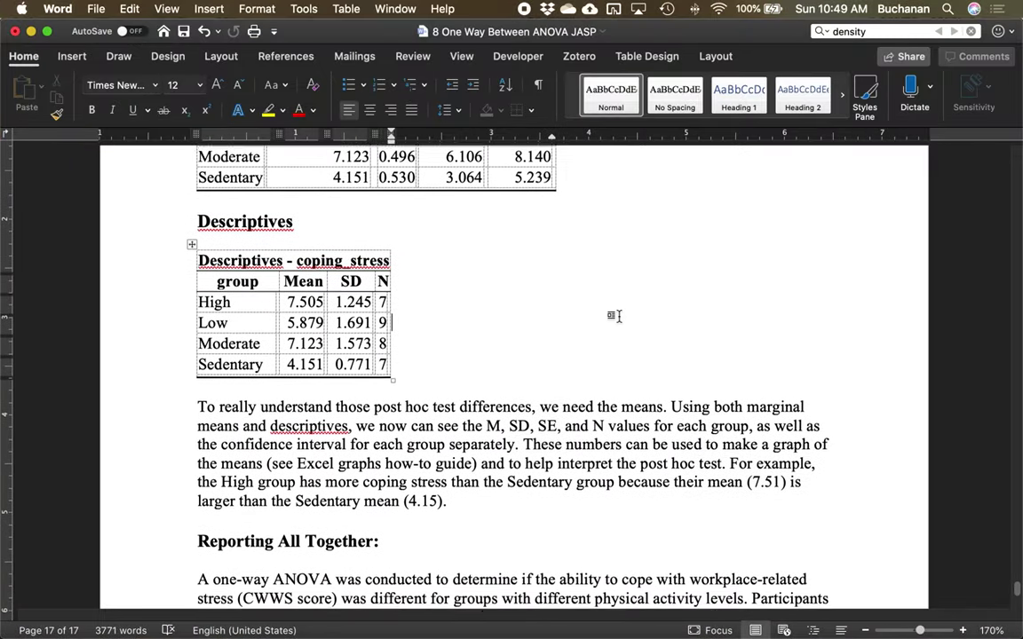
scroll(614, 316, "down", 1)
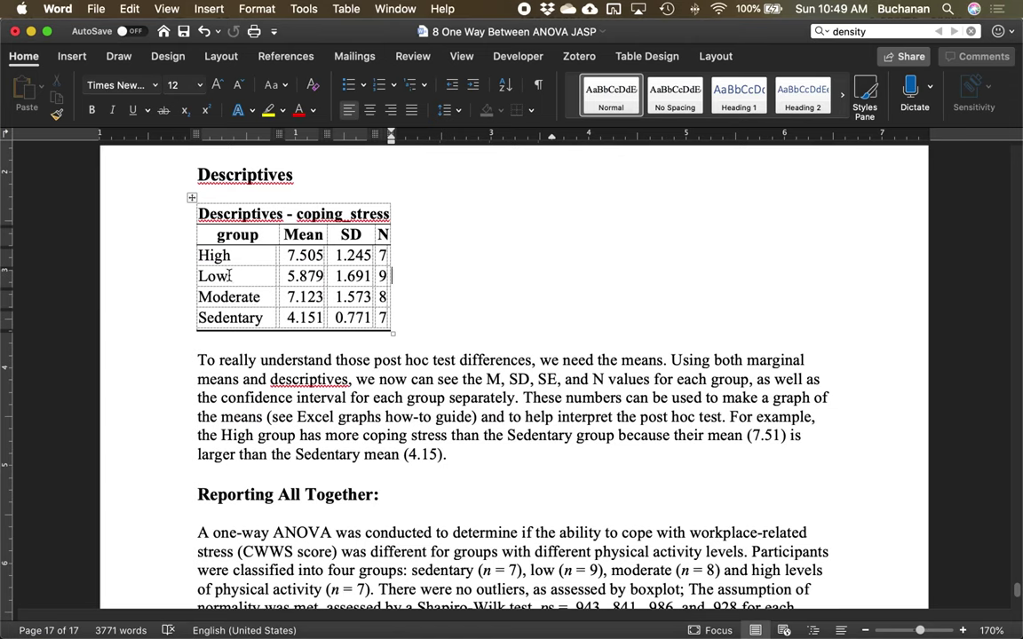
left_click_drag(200, 255, 354, 257)
left_click_drag(201, 296, 349, 304)
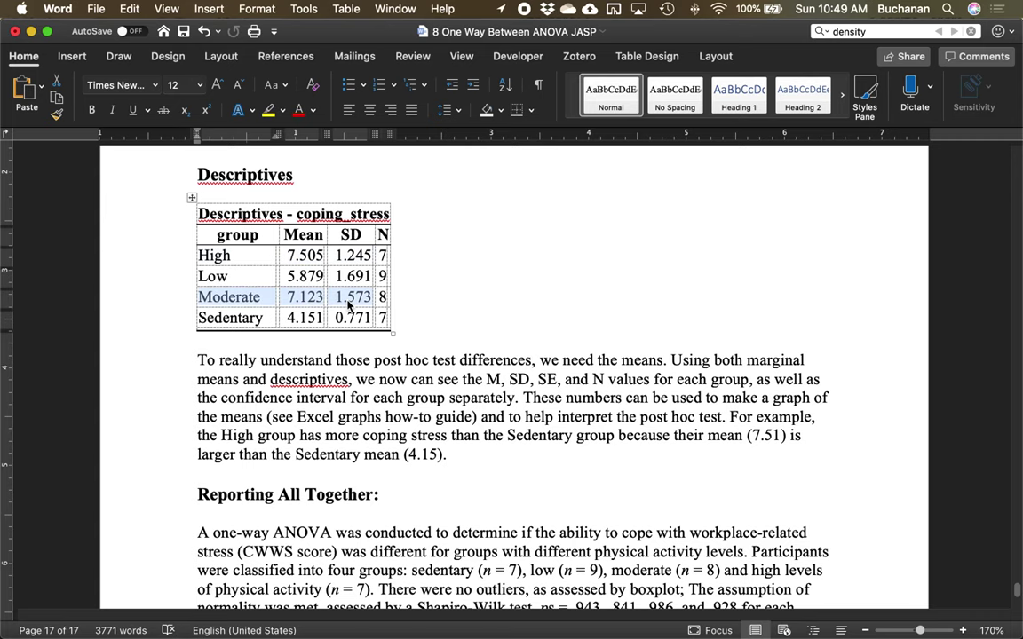
left_click_drag(235, 322, 350, 328)
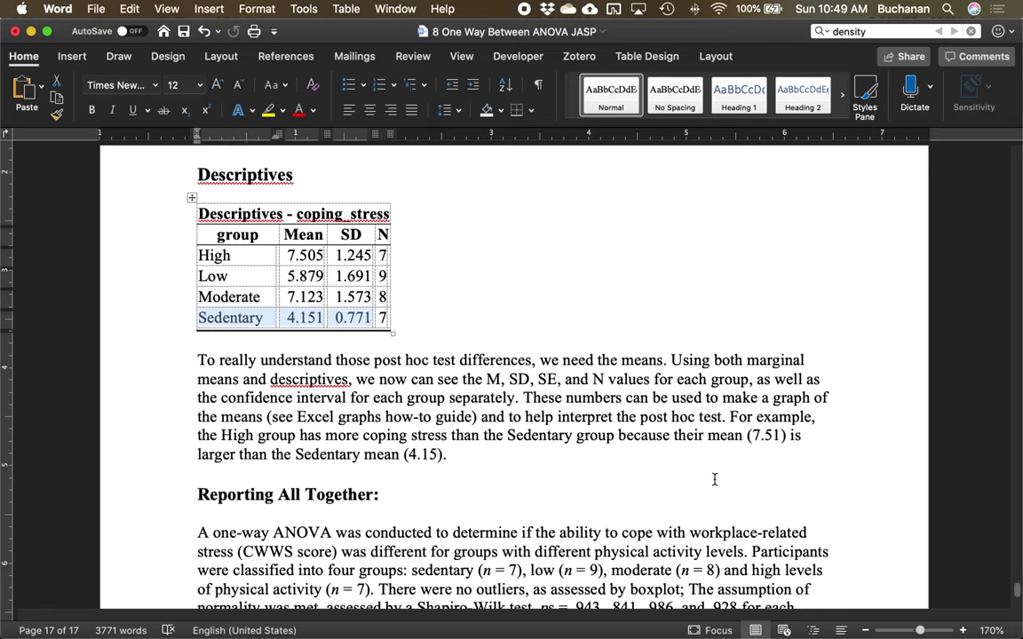
Read the Reporting All Together paragraph, highlighting the four group sizes and the outlier and normality statements
scroll(603, 419, "down", 5)
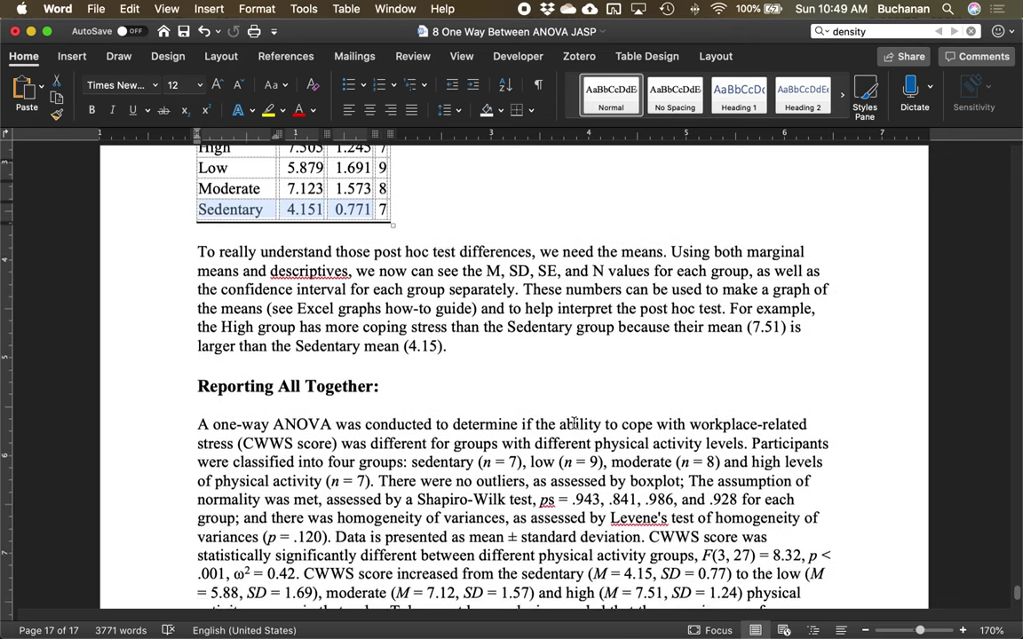
scroll(574, 422, "down", 1)
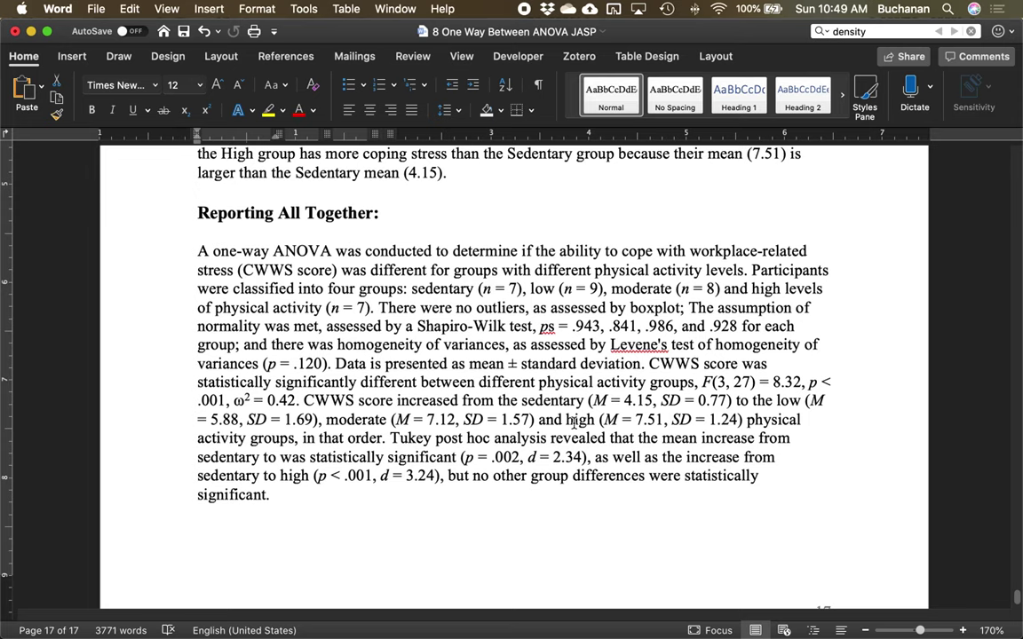
left_click_drag(411, 288, 366, 303)
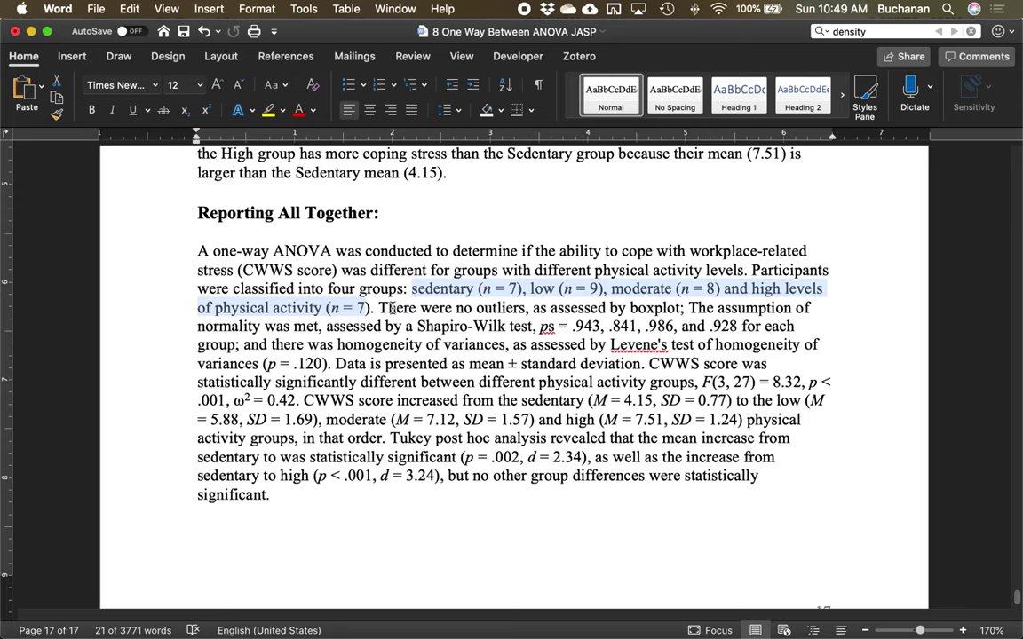
left_click_drag(420, 308, 641, 326)
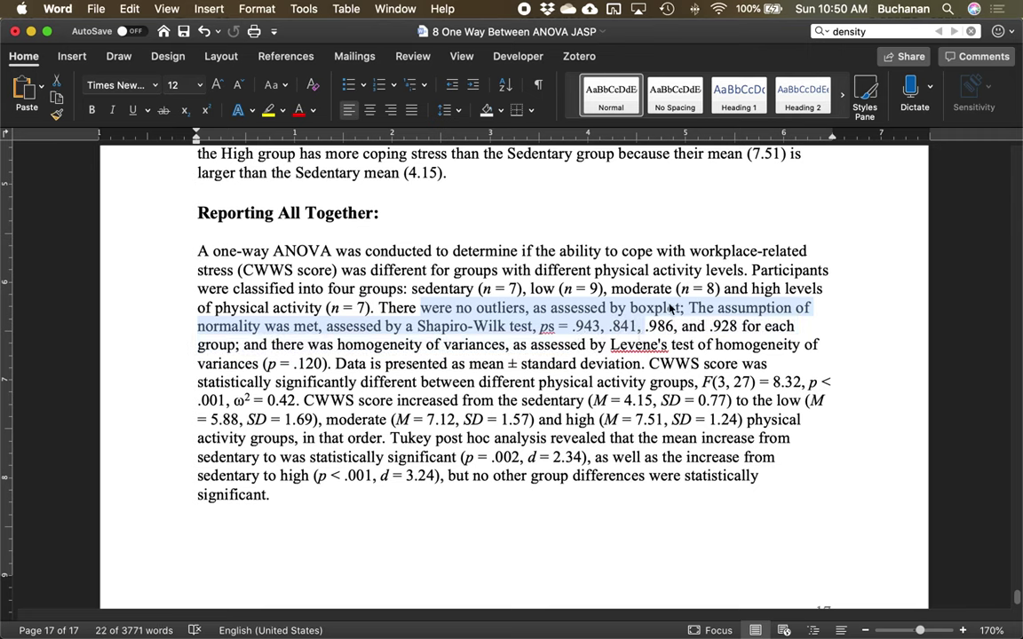
Replace the semicolon after "as assessed by boxplot" with a period in the Reporting All Together paragraph
left_click(683, 309)
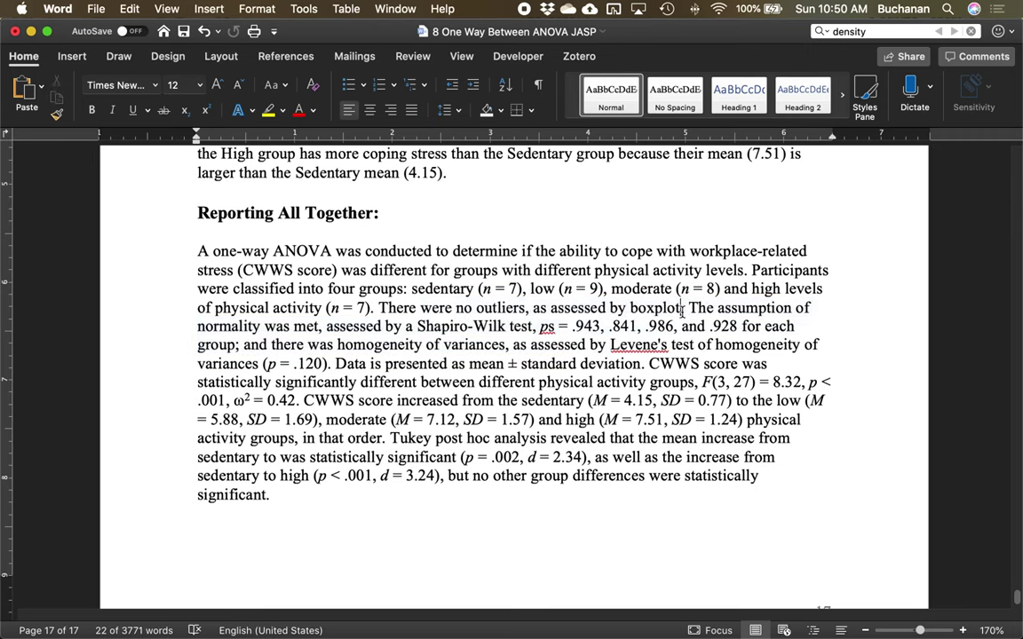
key("BackSpace")
type(".")
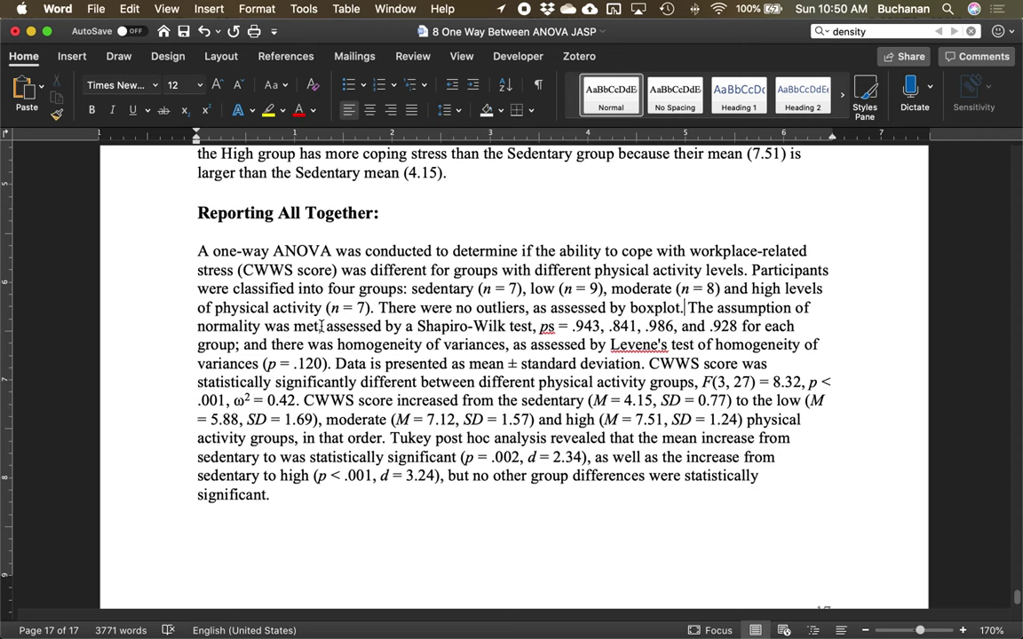
Reword the ANOVA result sentence to begin "CWWS scores were significantly different", deleting "statistically"
scroll(322, 326, "down", 2)
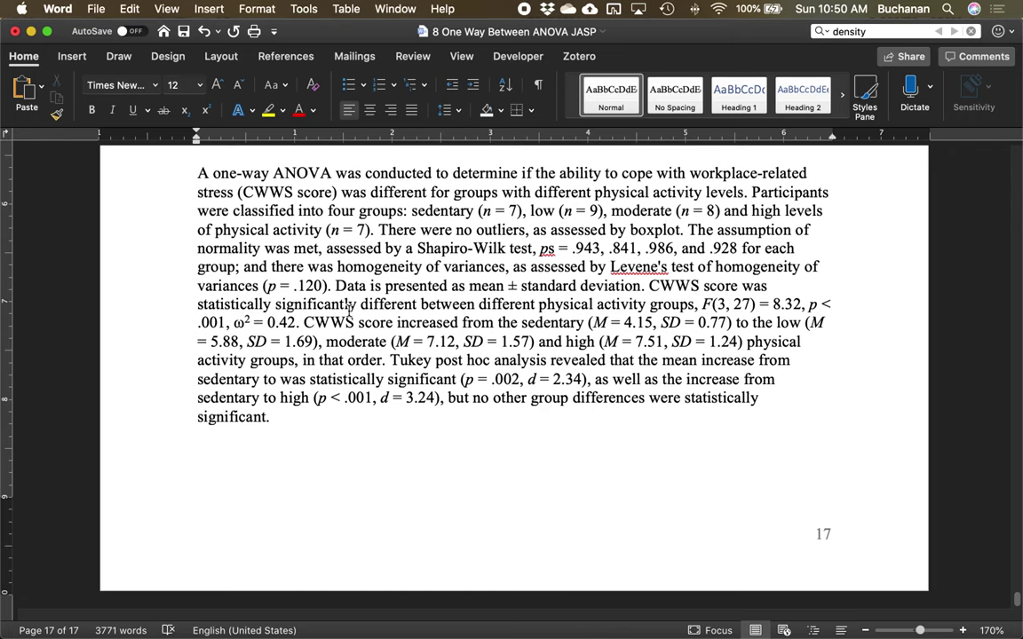
double_click(236, 304)
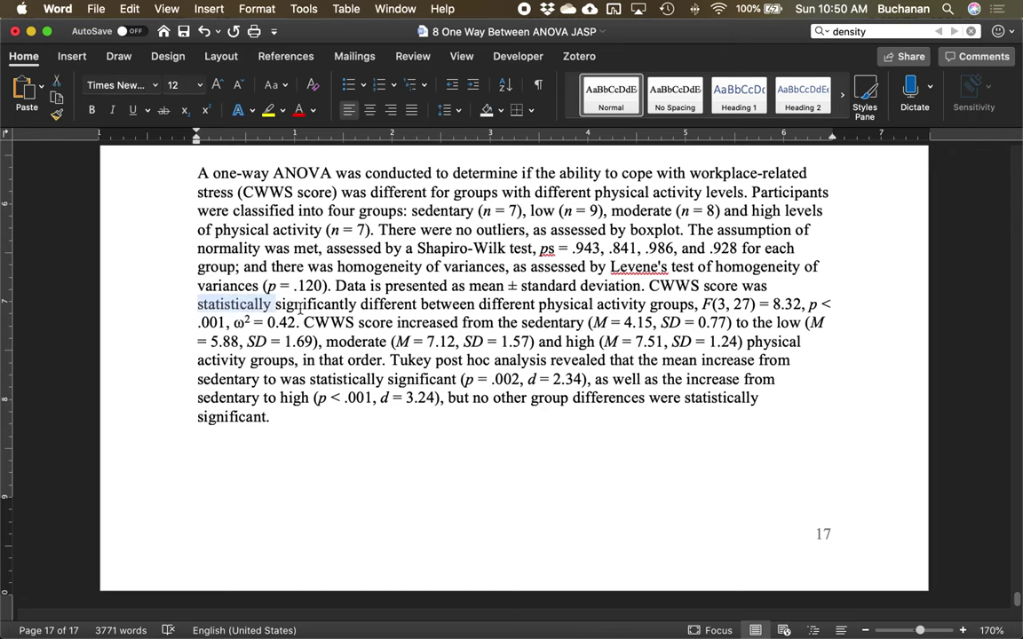
key("BackSpace")
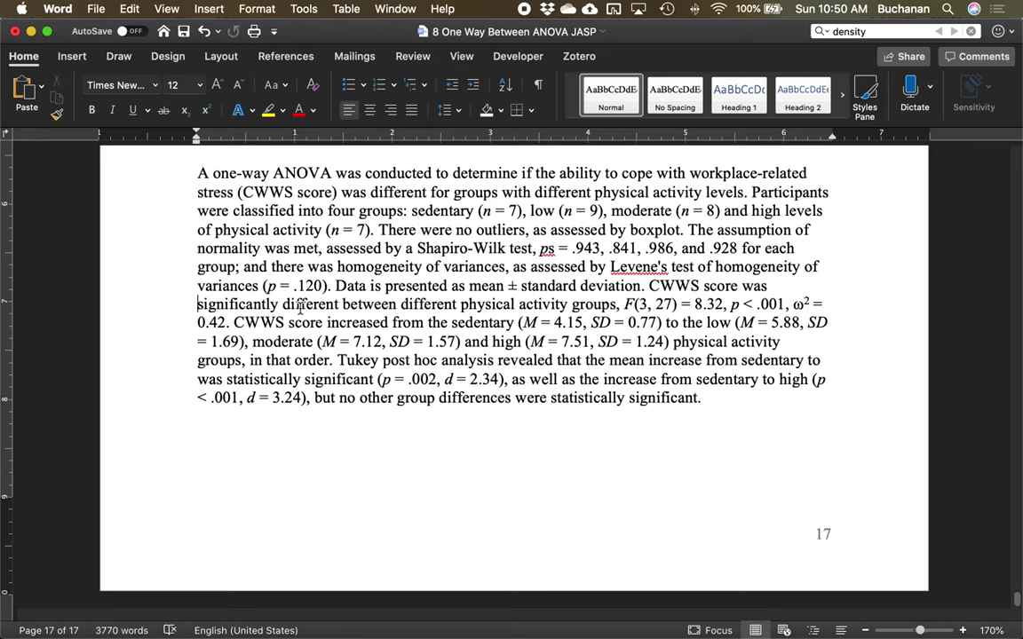
key("BackSpace")
key("super+z")
double_click(751, 293)
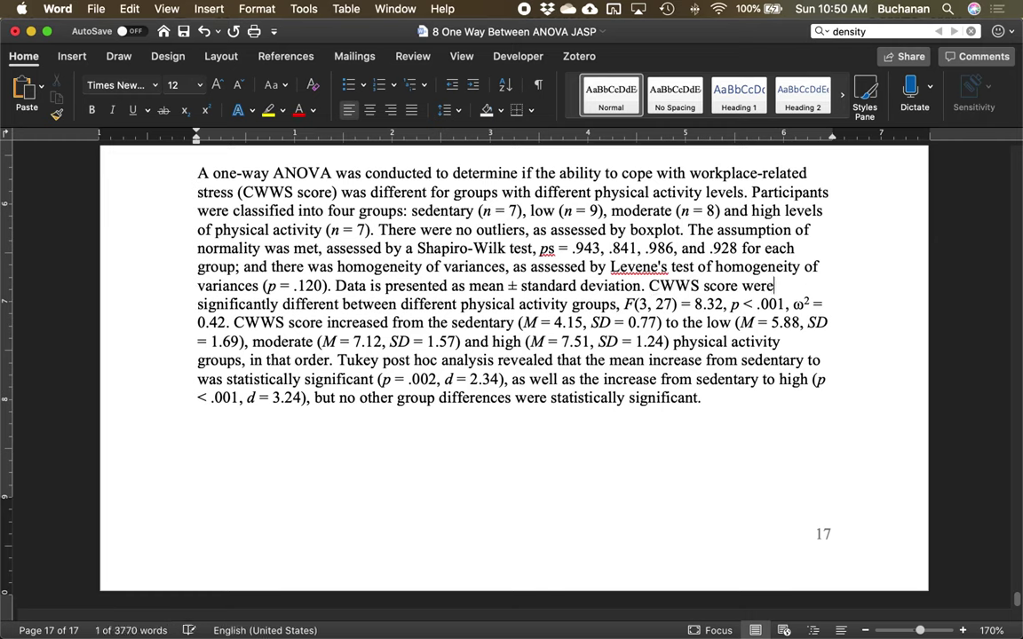
type("were")
left_click(743, 286)
type("s")
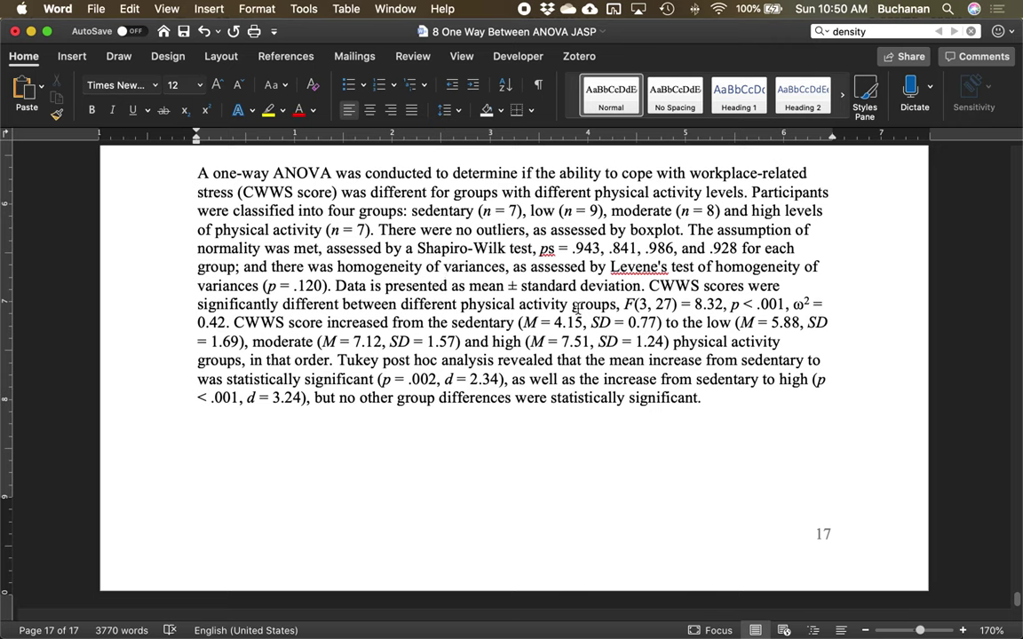
Write the ω² value as .42 without its leading zero and change "CWWS score increased" to "CWWS scores increased"
left_click_drag(625, 305, 205, 324)
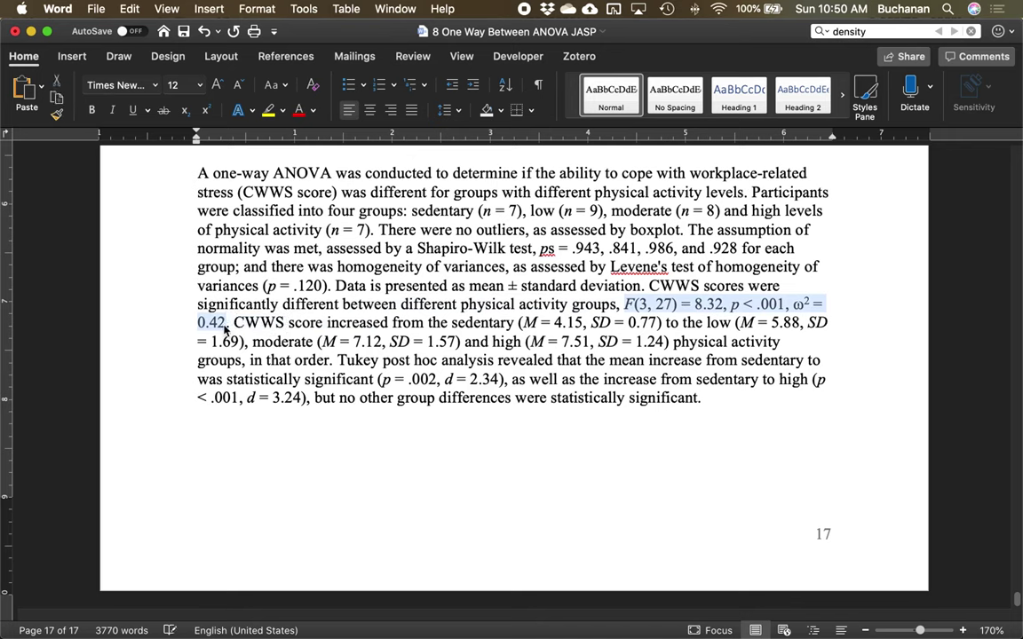
left_click(198, 323)
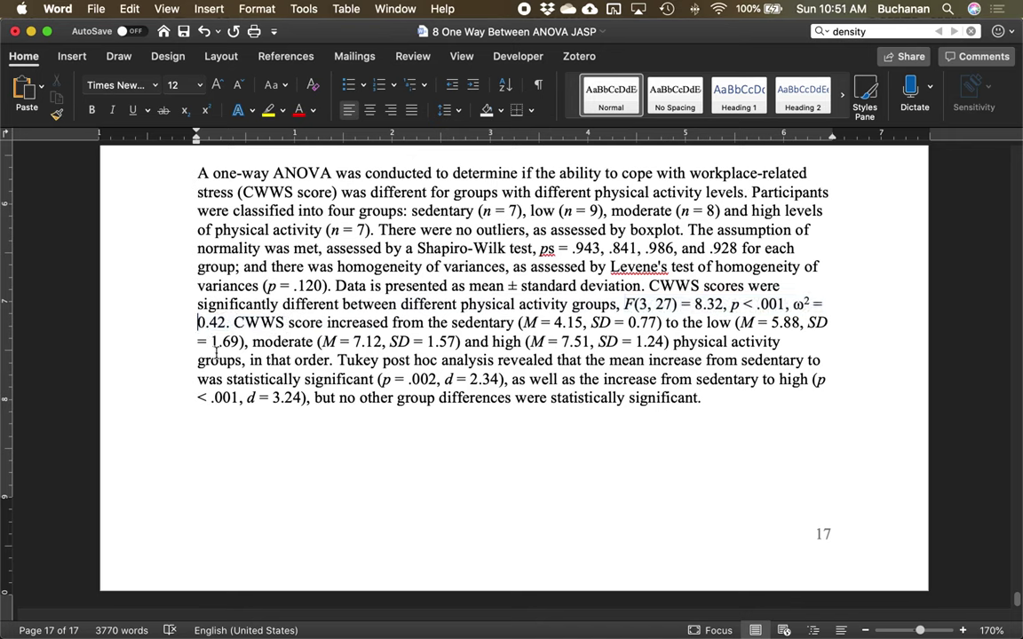
key("Delete")
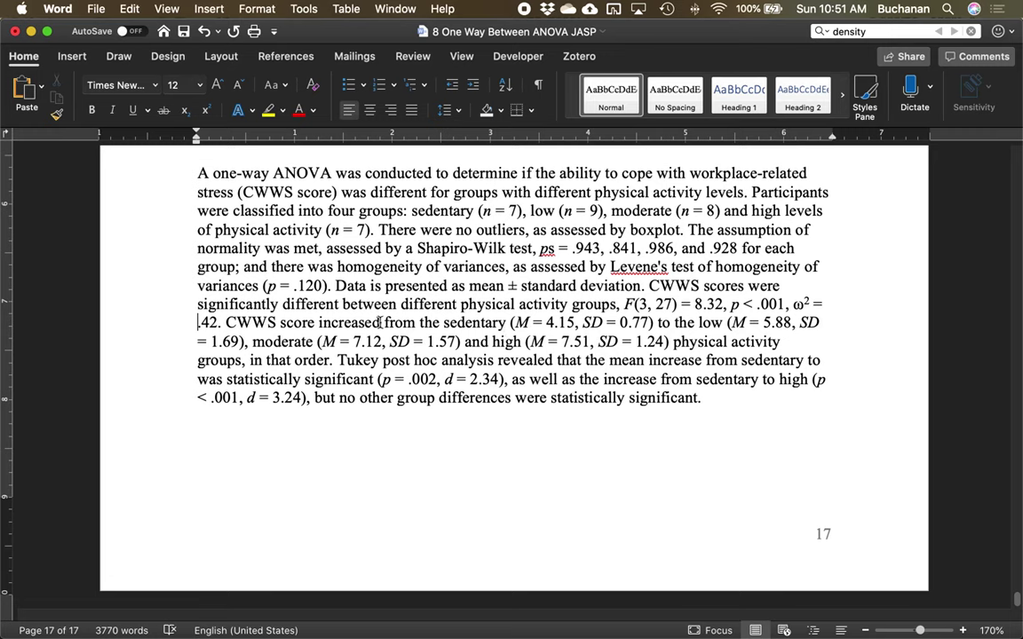
left_click(317, 323)
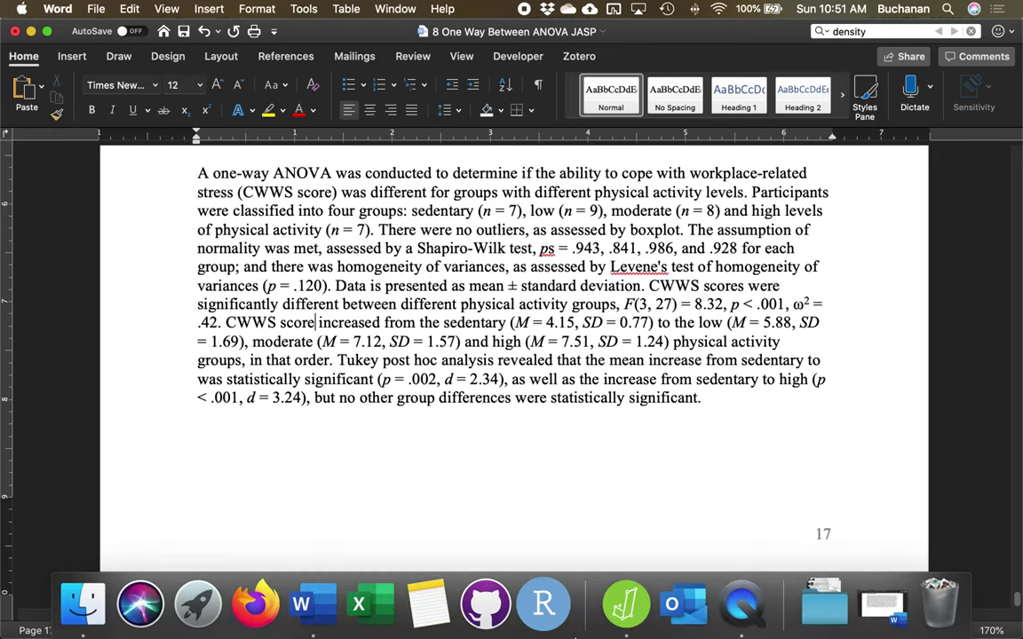
type("s")
left_click_drag(226, 323, 334, 360)
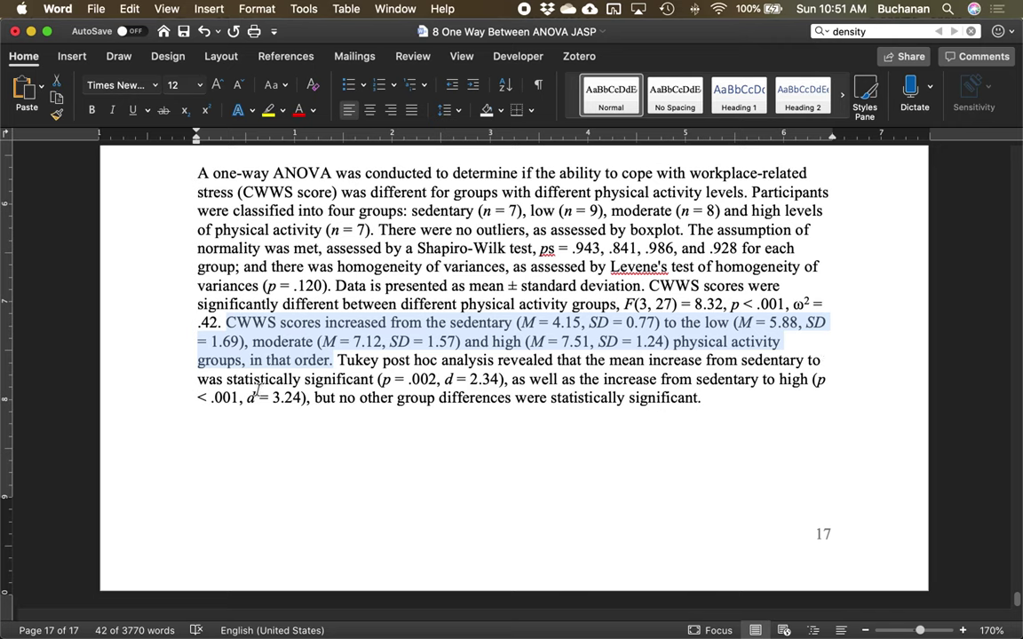
Insert "moderate" after "mean increase from sedentary to" and delete "statistically" before the paragraph's final word "significant"
left_click(858, 347)
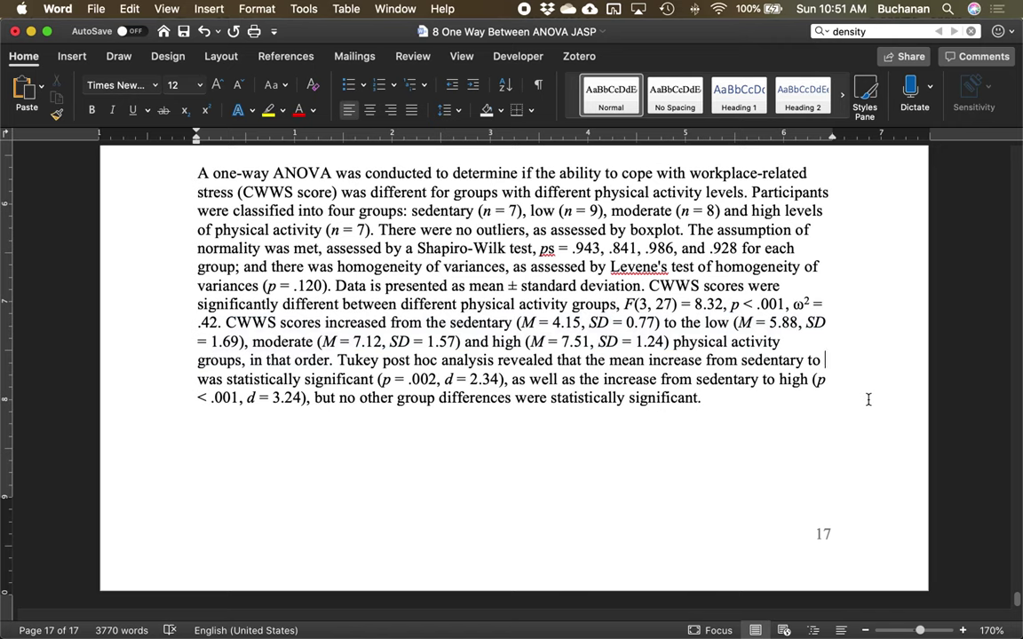
type("moderate")
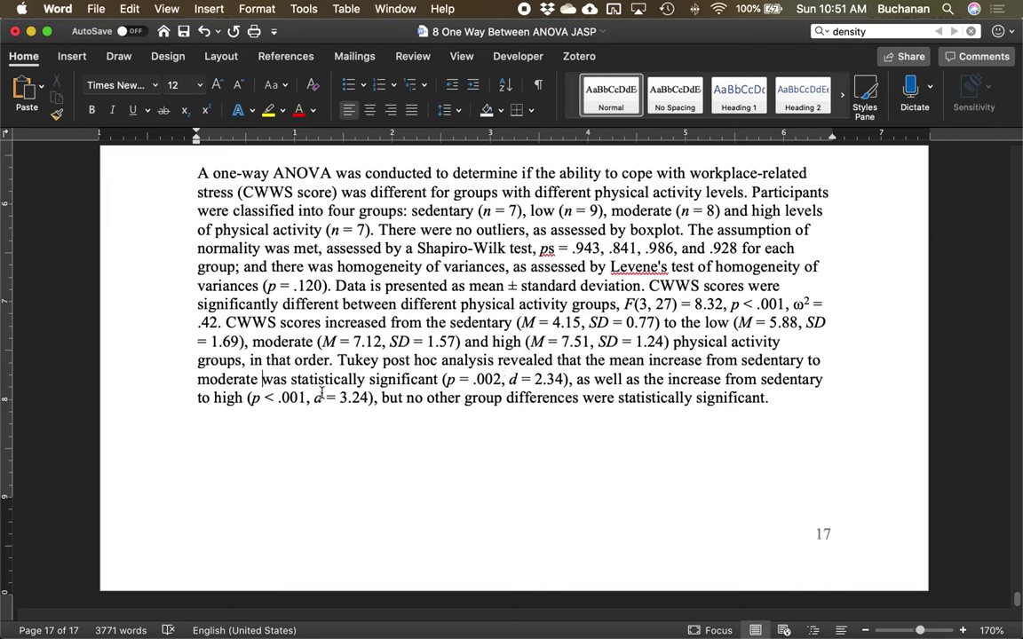
double_click(662, 399)
key("BackSpace")
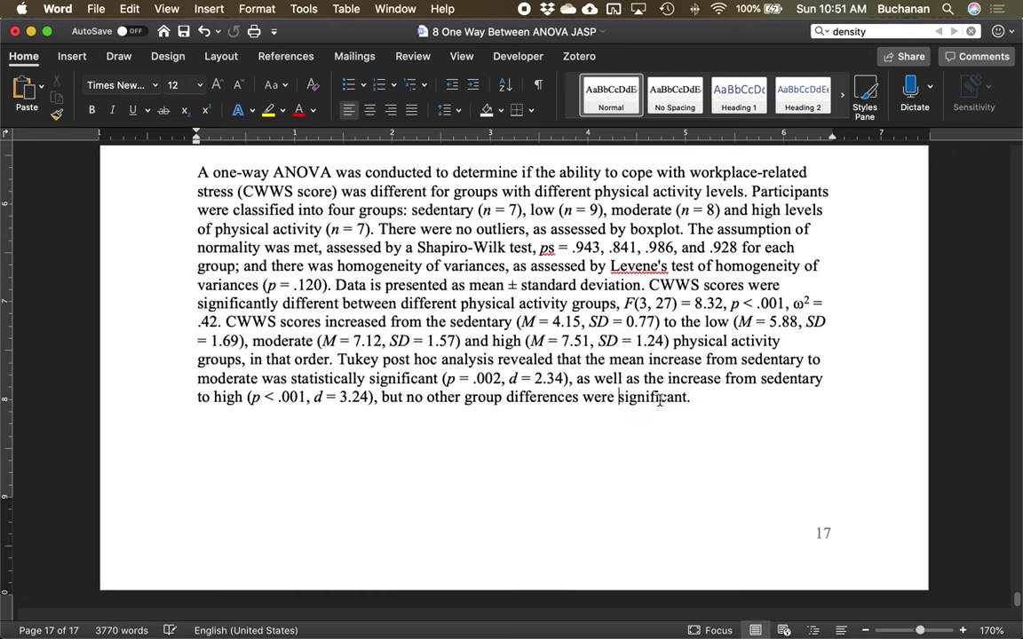
scroll(659, 399, "up", 2)
scroll(660, 399, "down", 2)
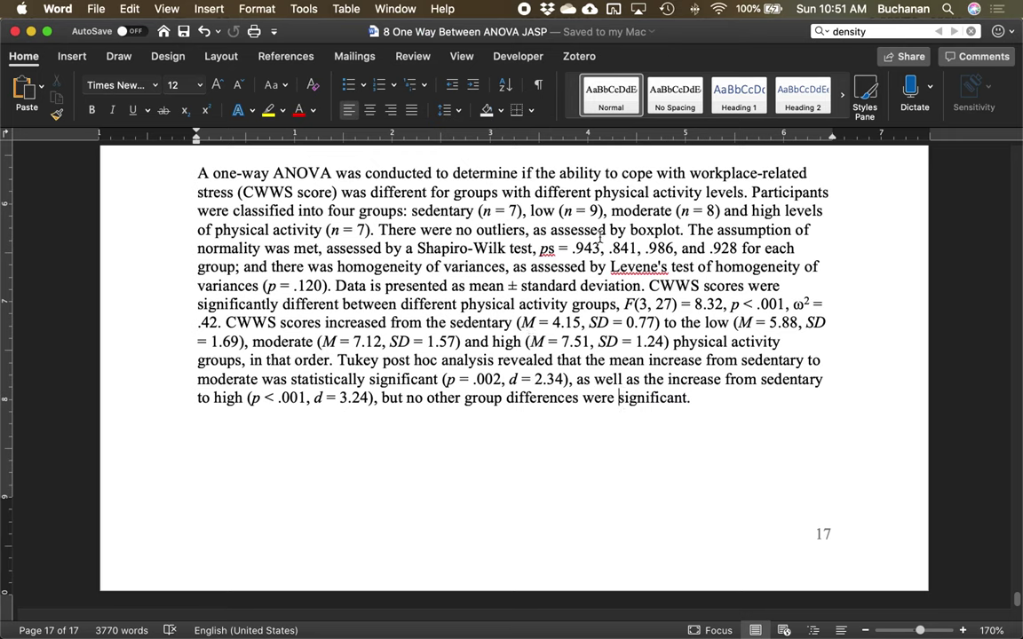
Review the revised paragraph, highlighting the assumption checks, the group means and the Tukey post hoc lines in turn
left_click_drag(195, 172, 186, 298)
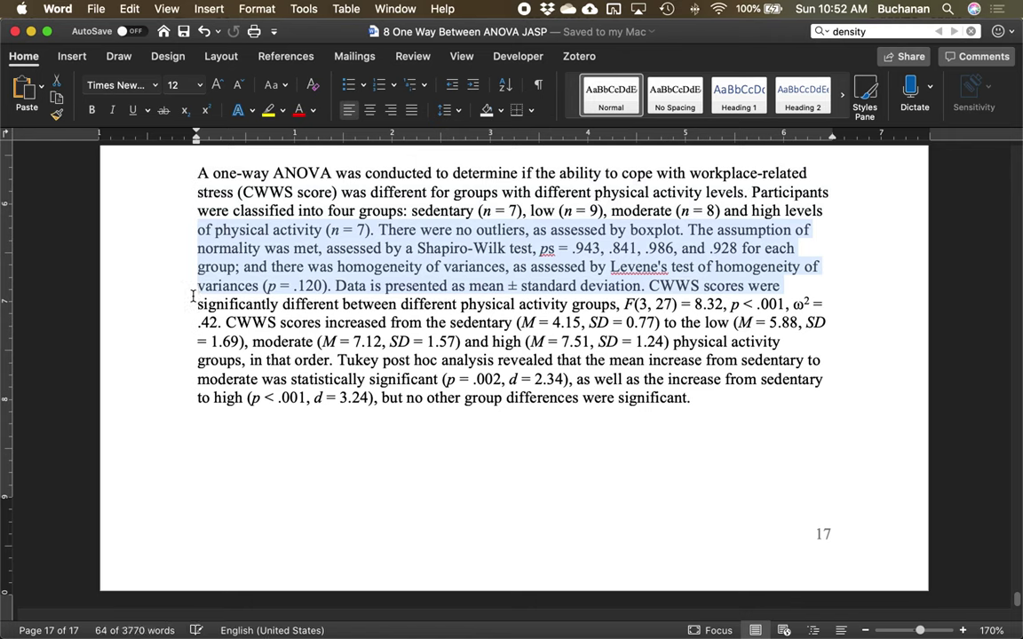
left_click(193, 296)
left_click_drag(197, 288, 197, 355)
left_click(197, 321)
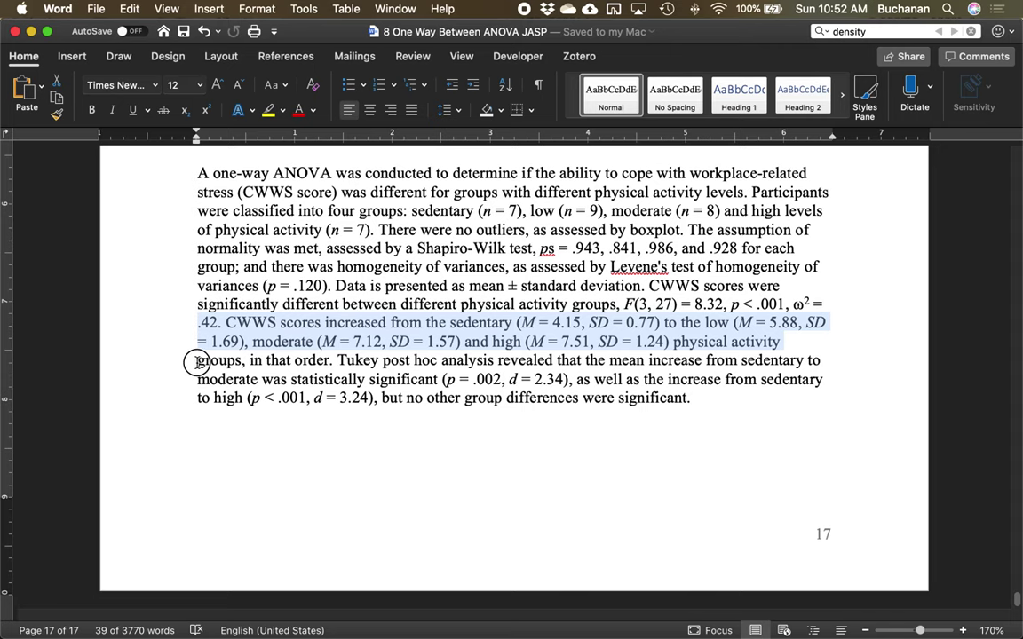
left_click_drag(197, 360, 197, 398)
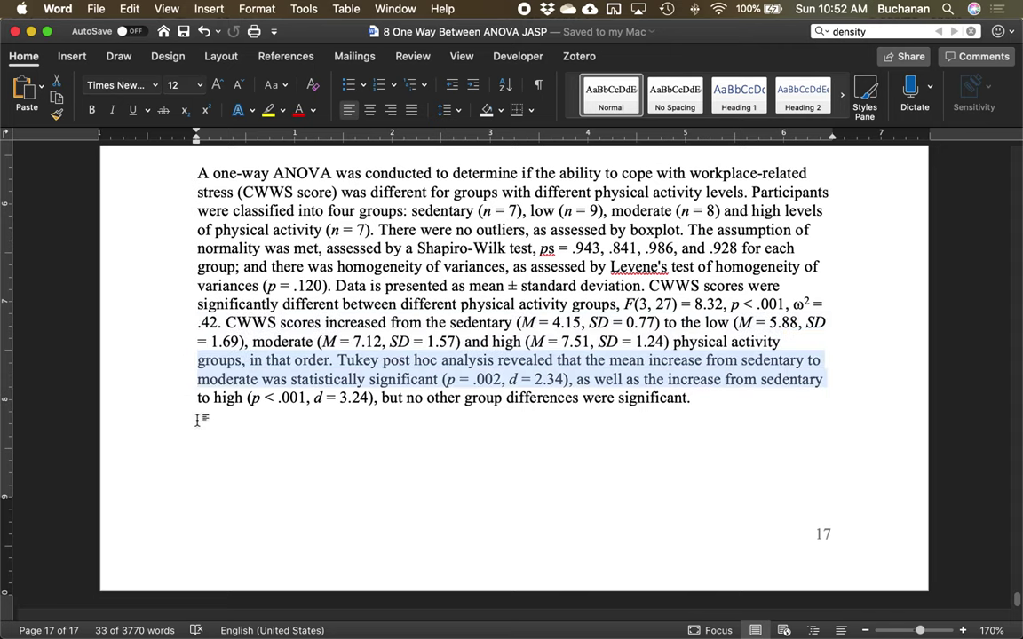
scroll(269, 404, "up", 1)
scroll(457, 392, "down", 1)
scroll(457, 391, "up", 1)
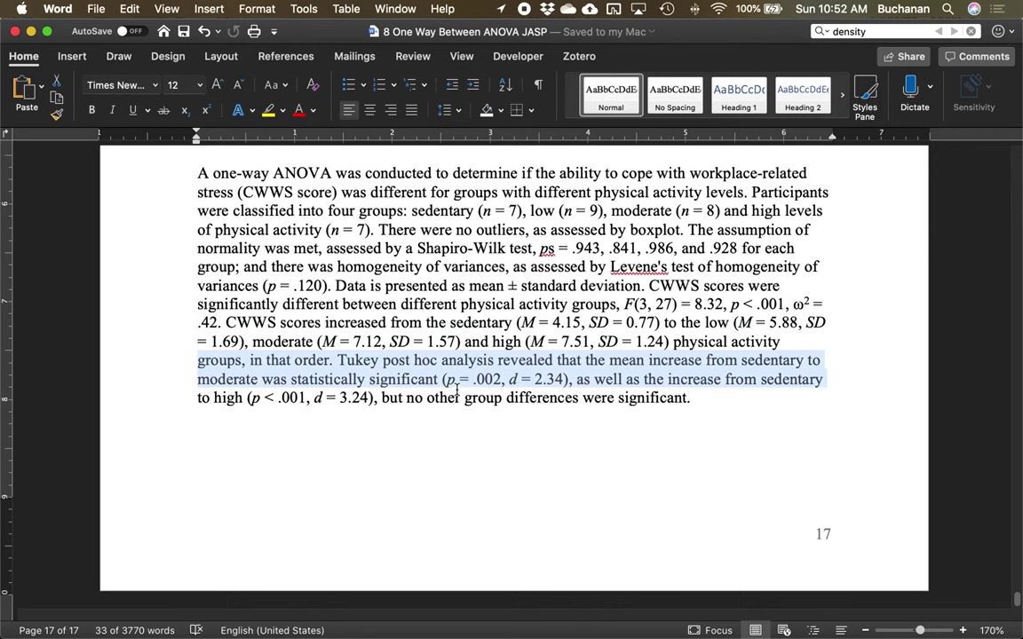